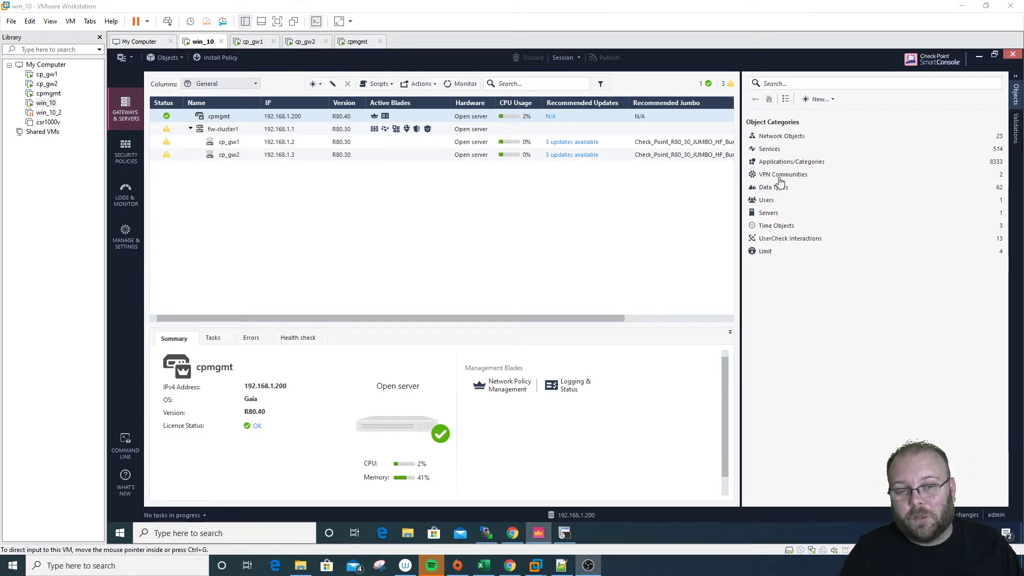
Create a new host named srv001 with IPv4 address 10.20.20.10
left_click(791, 138)
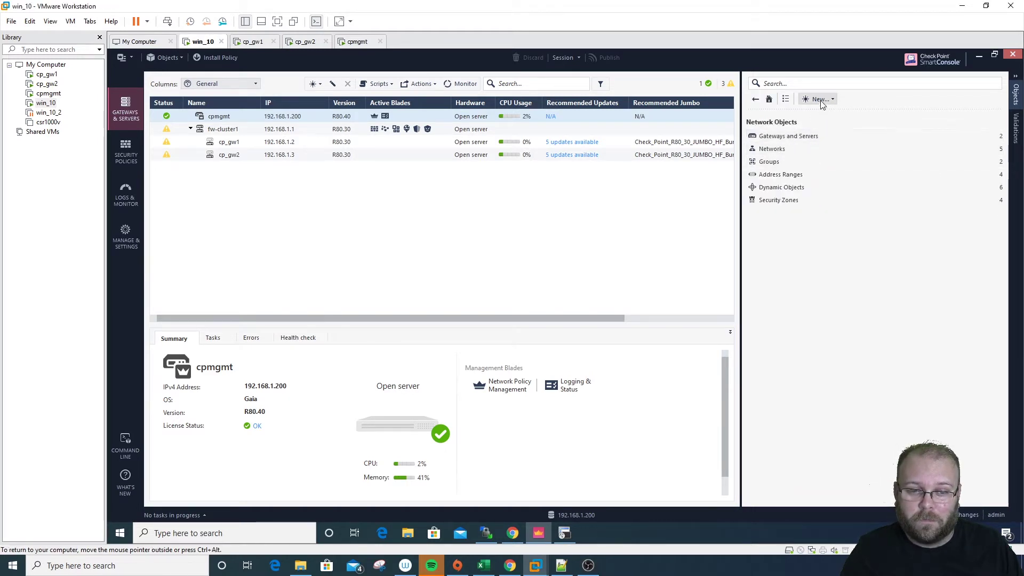
left_click(819, 99)
left_click(805, 125)
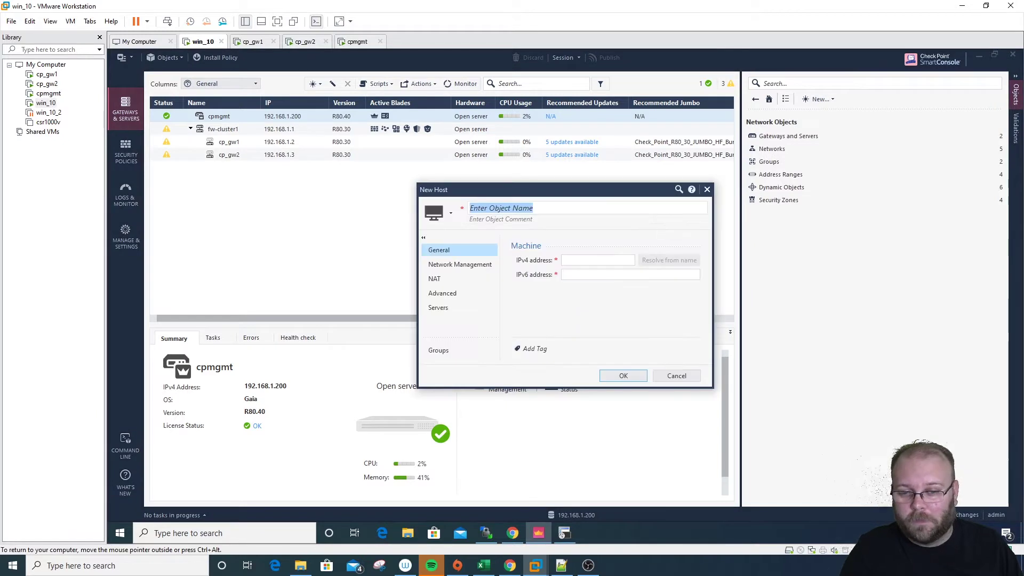
type("srv0")
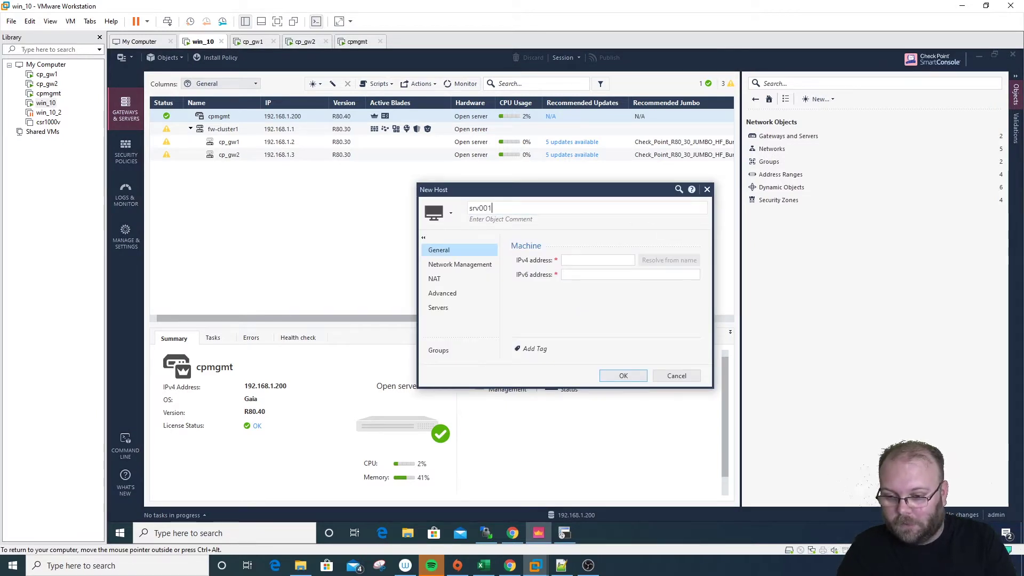
type("01")
left_click(598, 259)
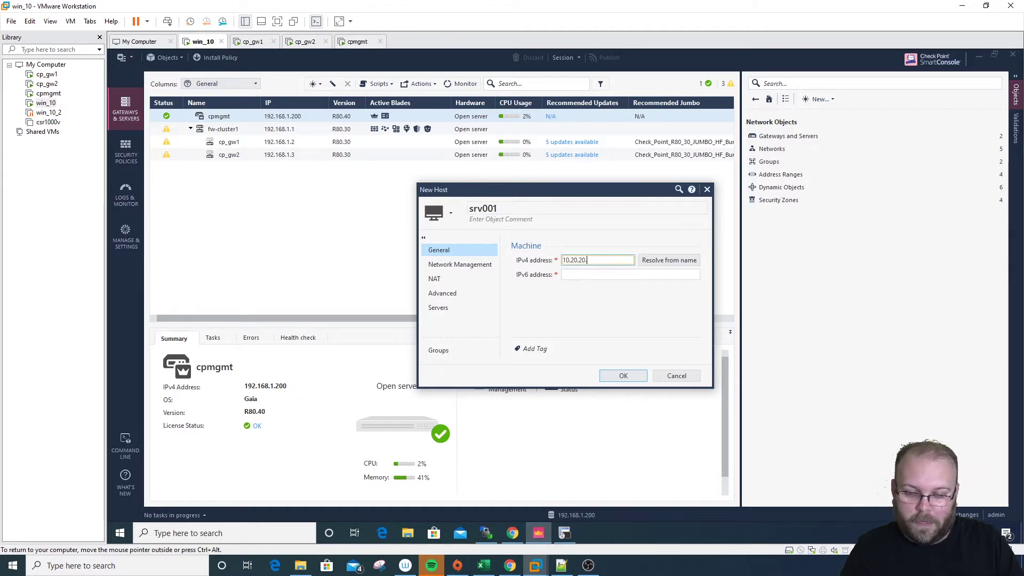
Give srv001 a cyan icon and comment 'billing servers', save it, and publish
left_click(451, 213)
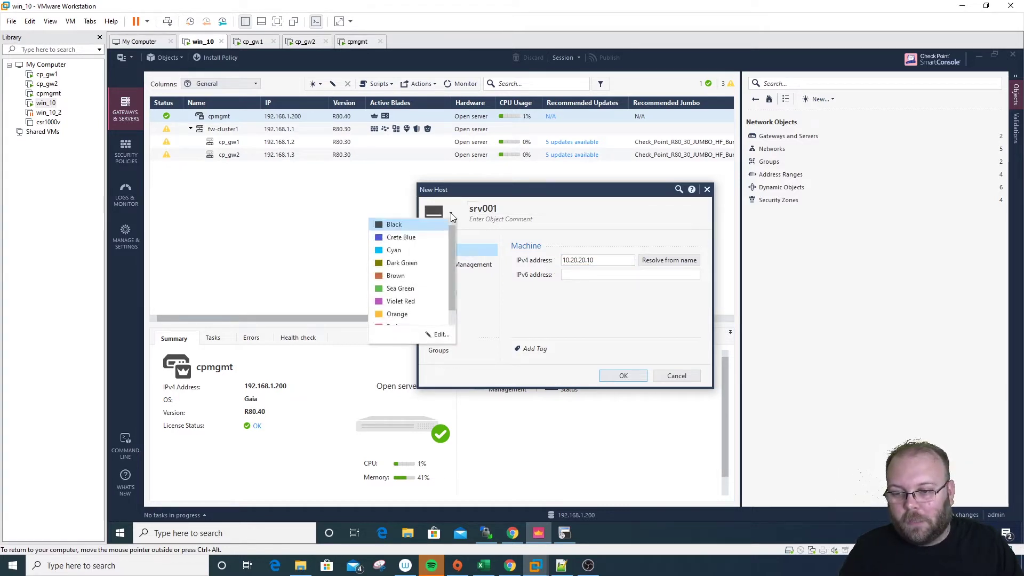
left_click(437, 252)
left_click(480, 219)
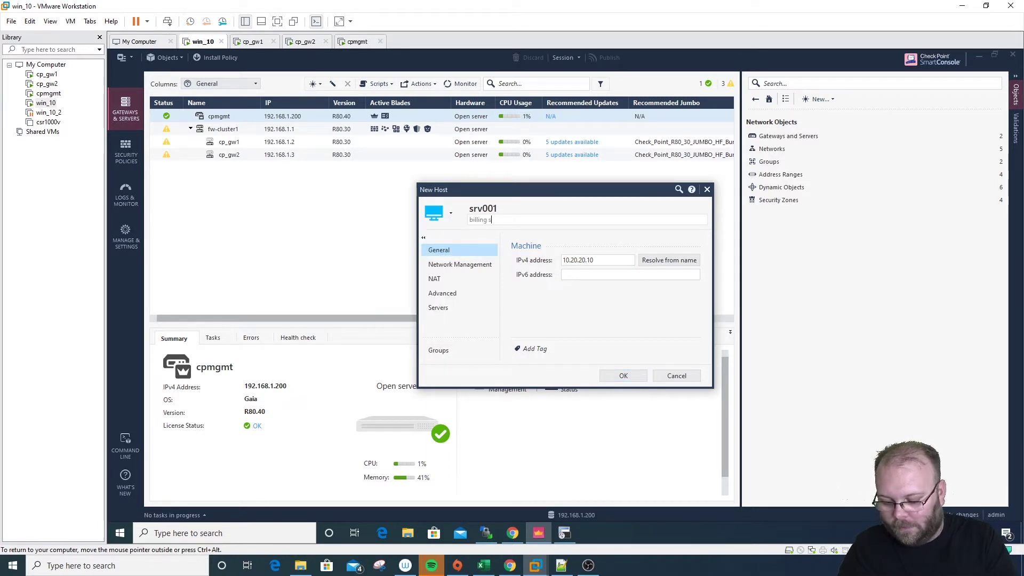
type("billing servers")
left_click(618, 373)
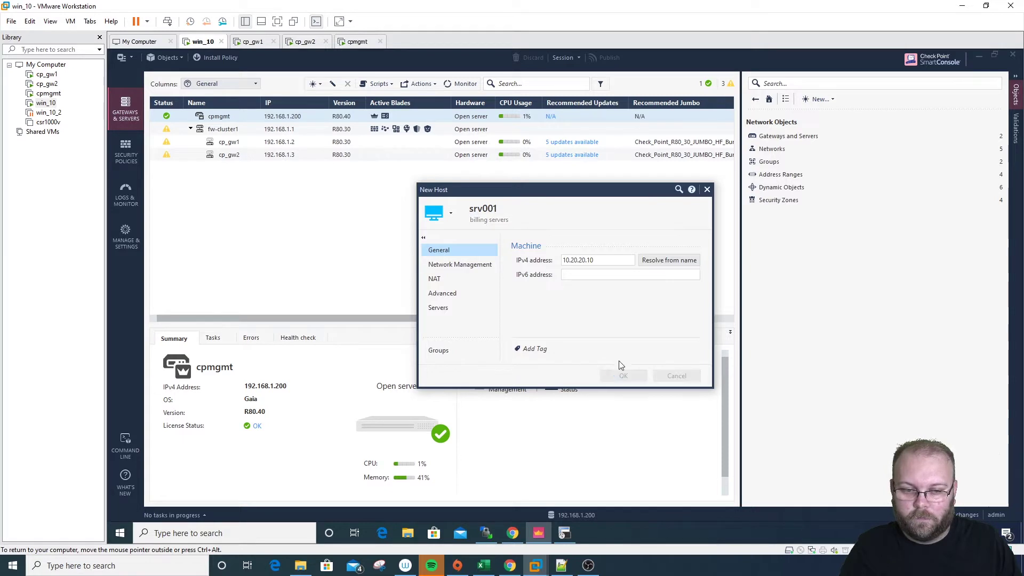
left_click(613, 59)
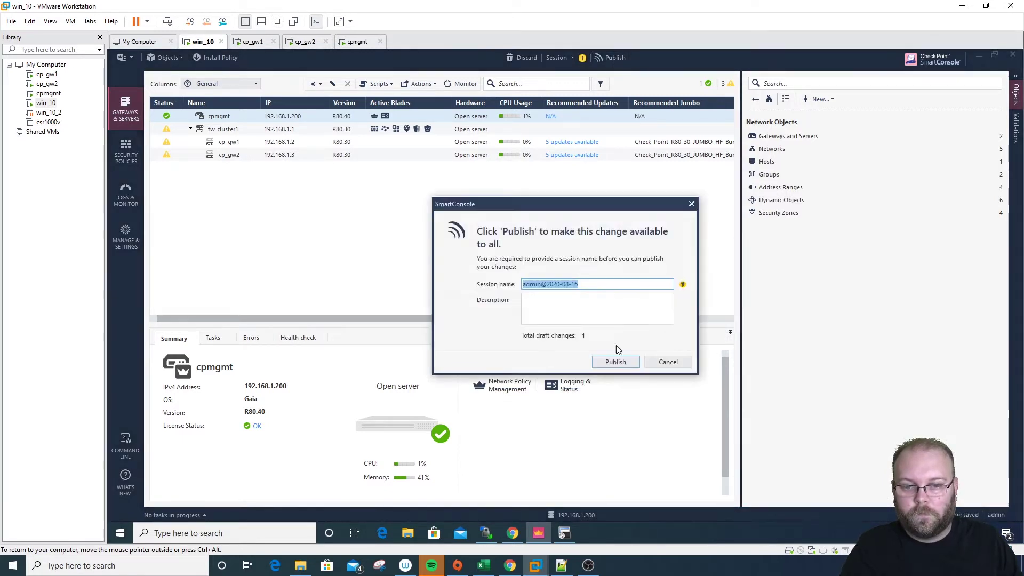
left_click(620, 360)
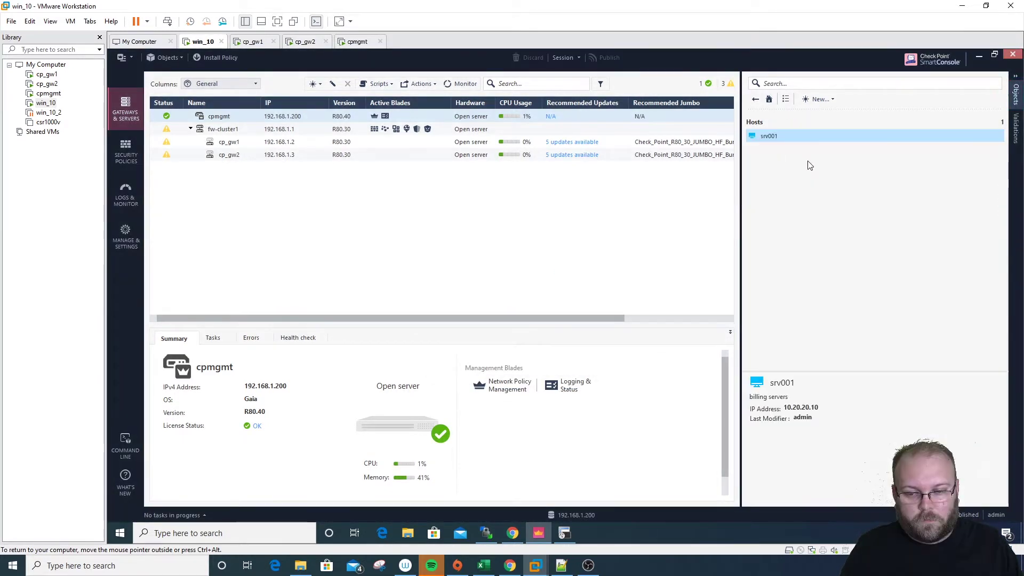
Clone srv001 into a host named srv002 with IPv4 address 10.20.20.11
right_click(781, 141)
left_click(739, 171)
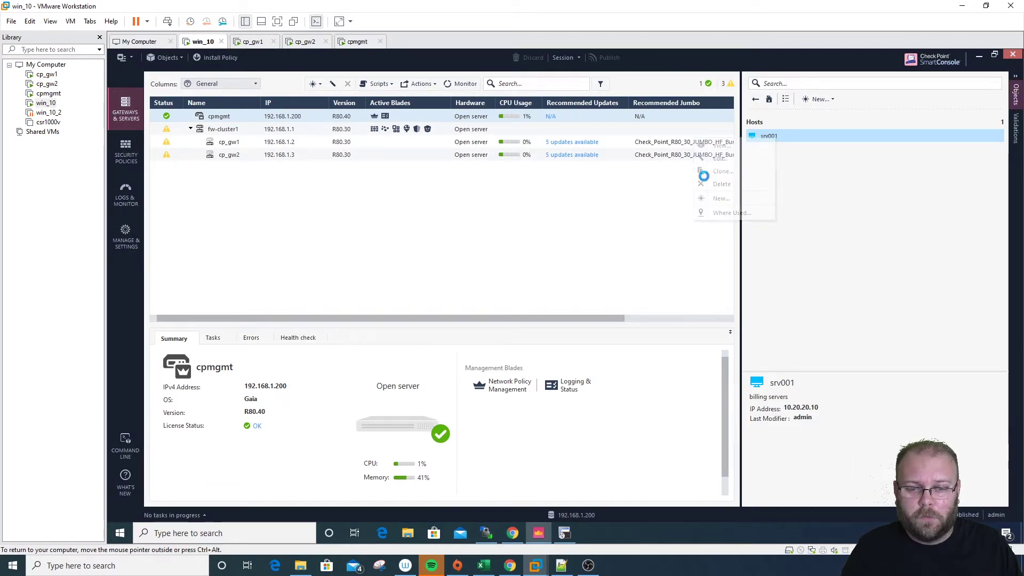
key("shift+Home")
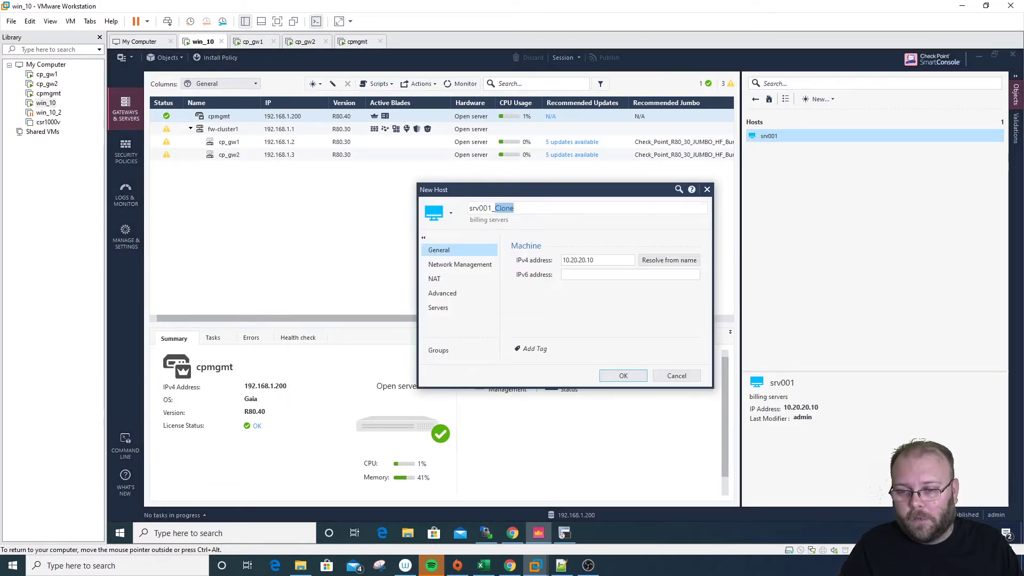
key("End")
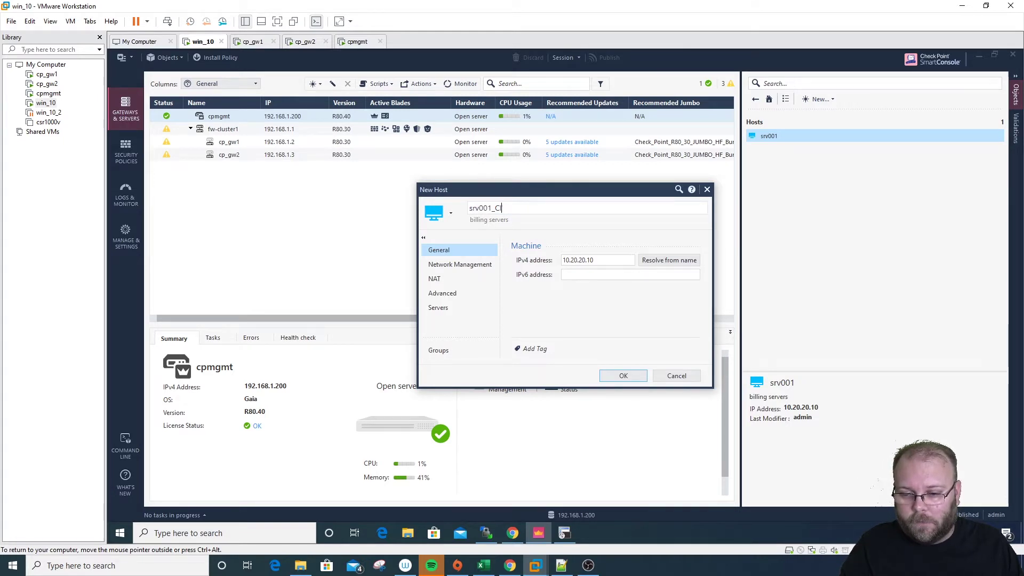
type("2")
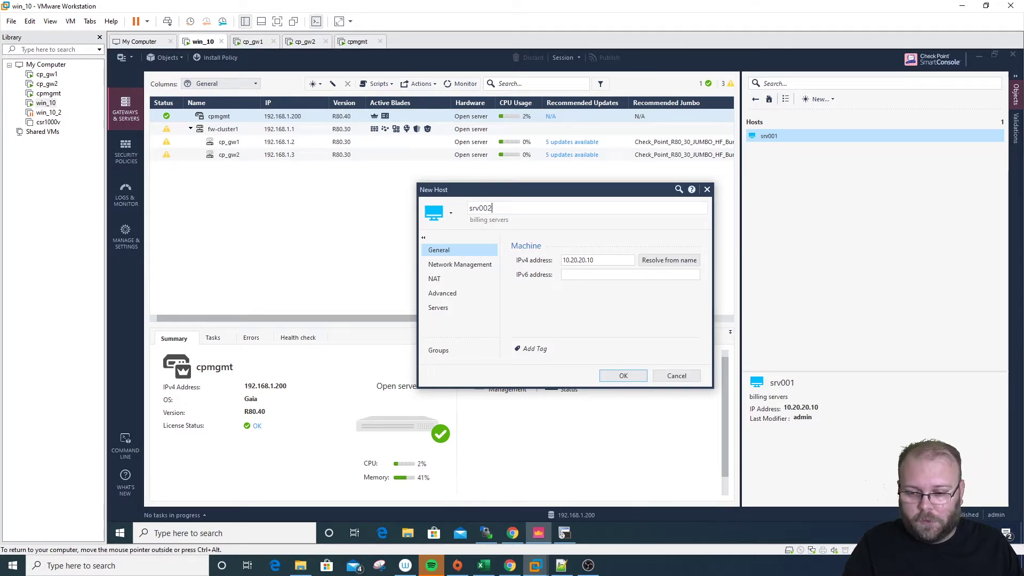
left_click(595, 260)
left_click(625, 375)
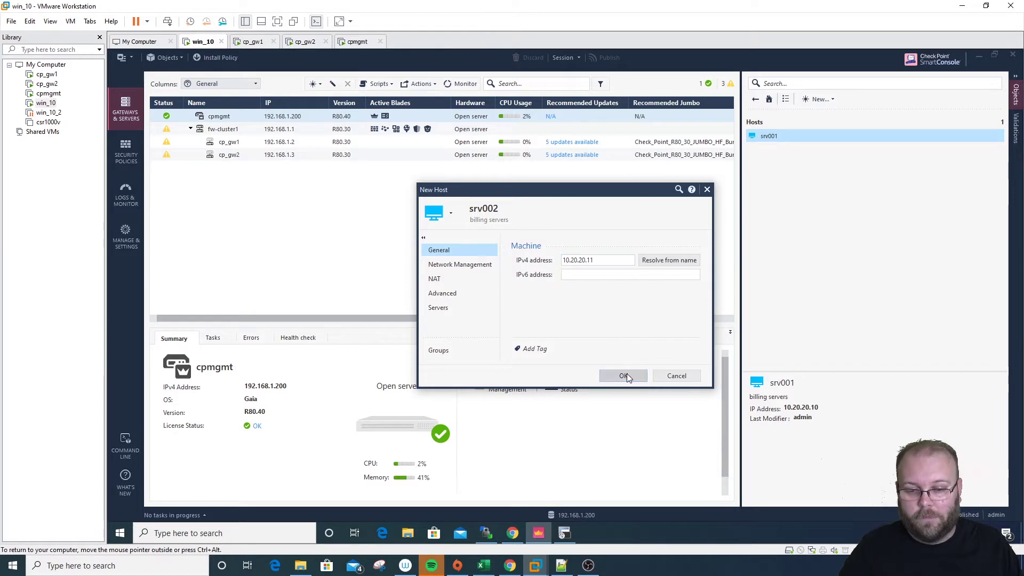
Publish the new host srv002 to the management server
left_click(616, 57)
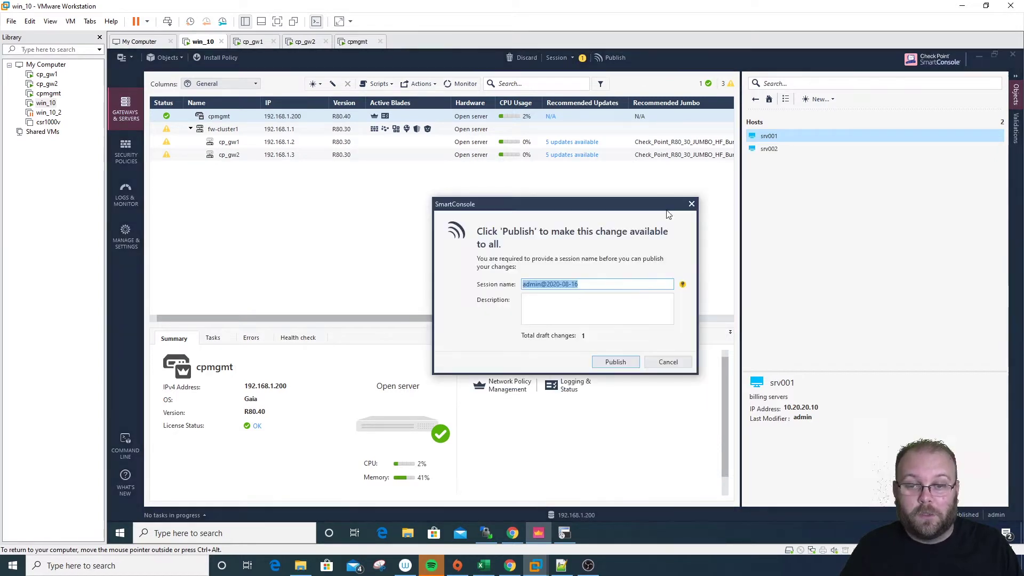
left_click(618, 360)
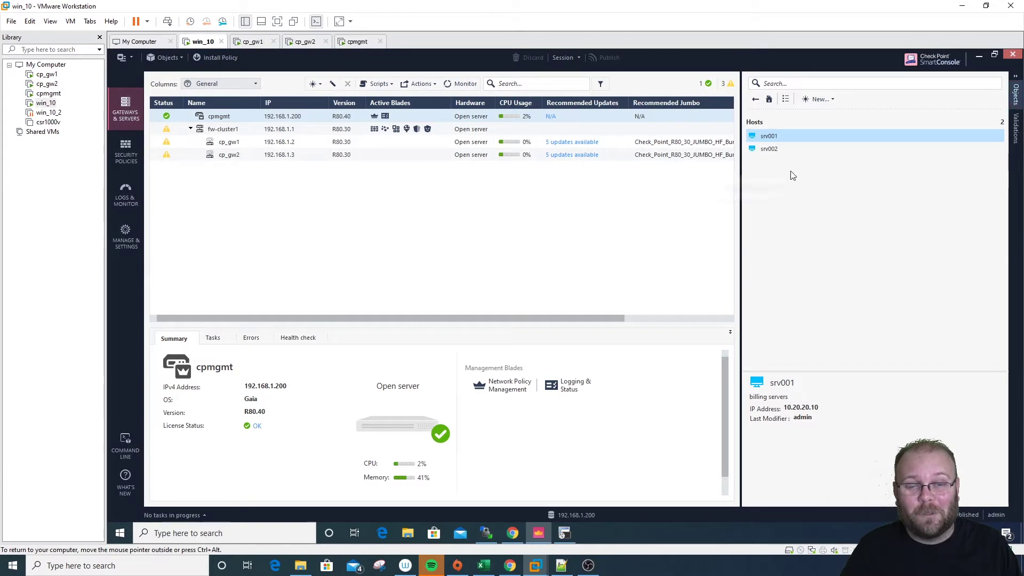
mouse_move(785, 149)
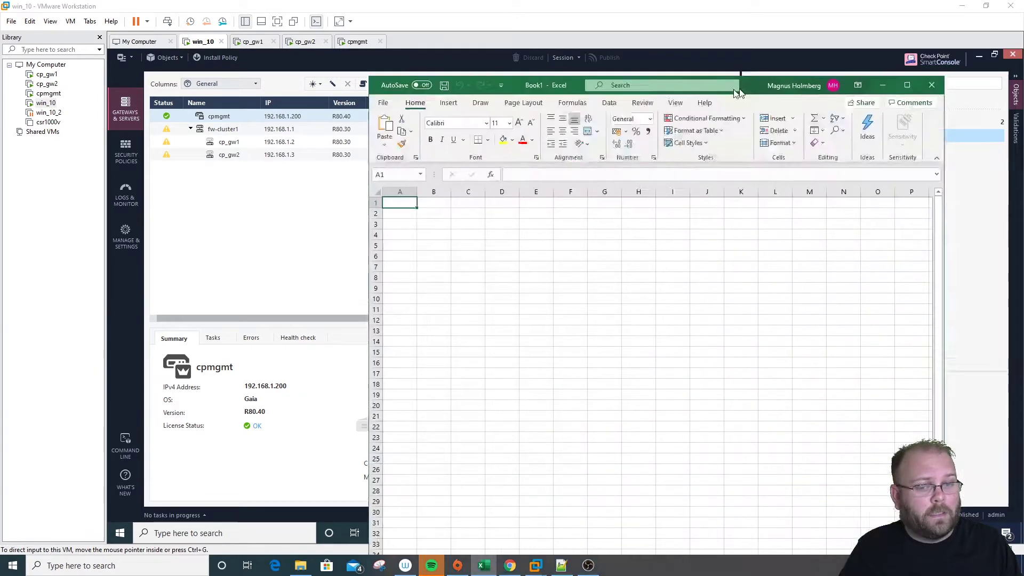
Move the blank Excel Book1 window further to the left
left_click_drag(735, 89, 600, 66)
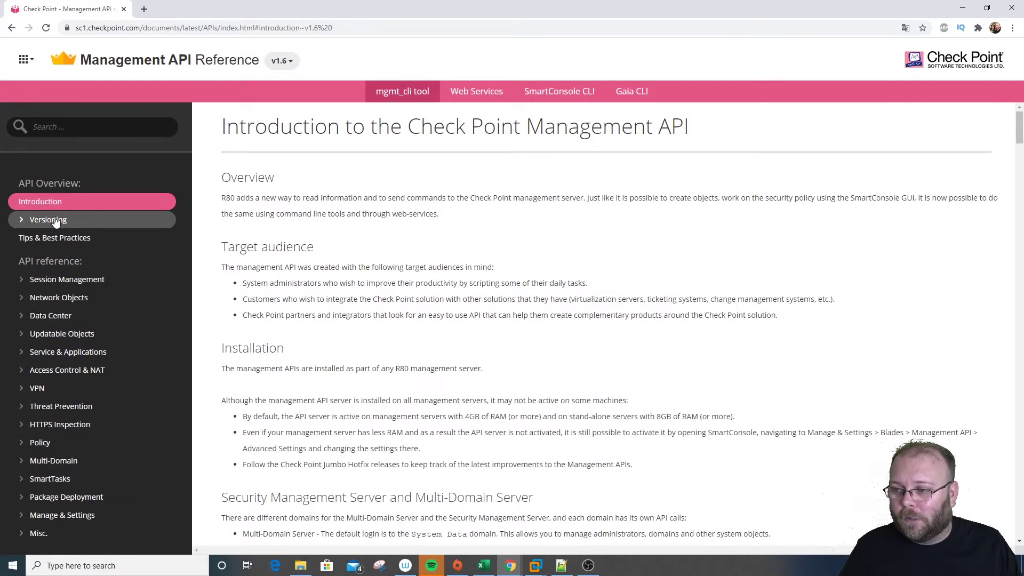
Check the API Versions page, including R80.40, and the available version list
left_click(56, 220)
left_click(59, 235)
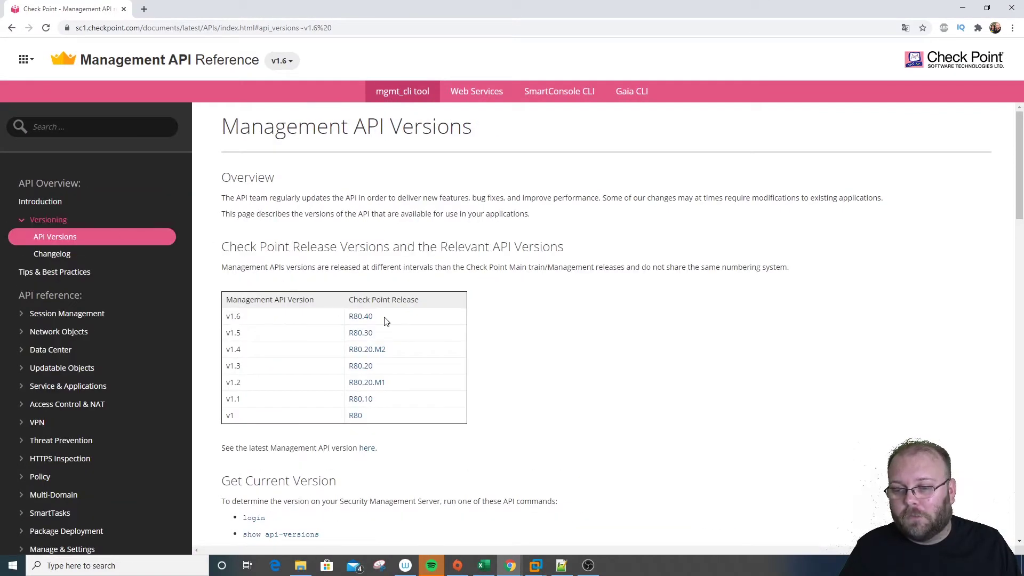
left_click_drag(386, 321, 344, 321)
left_click(243, 319)
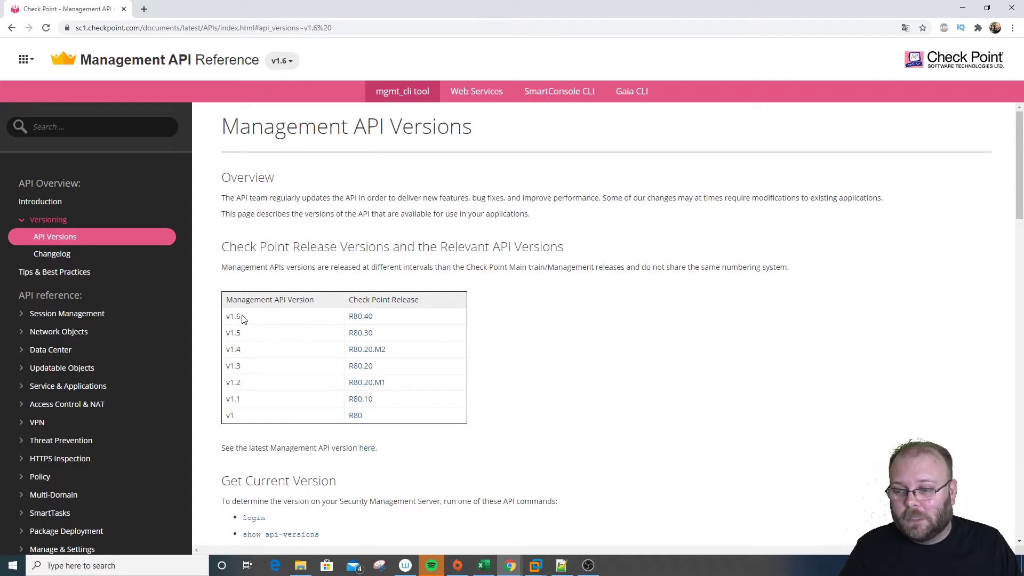
left_click(290, 58)
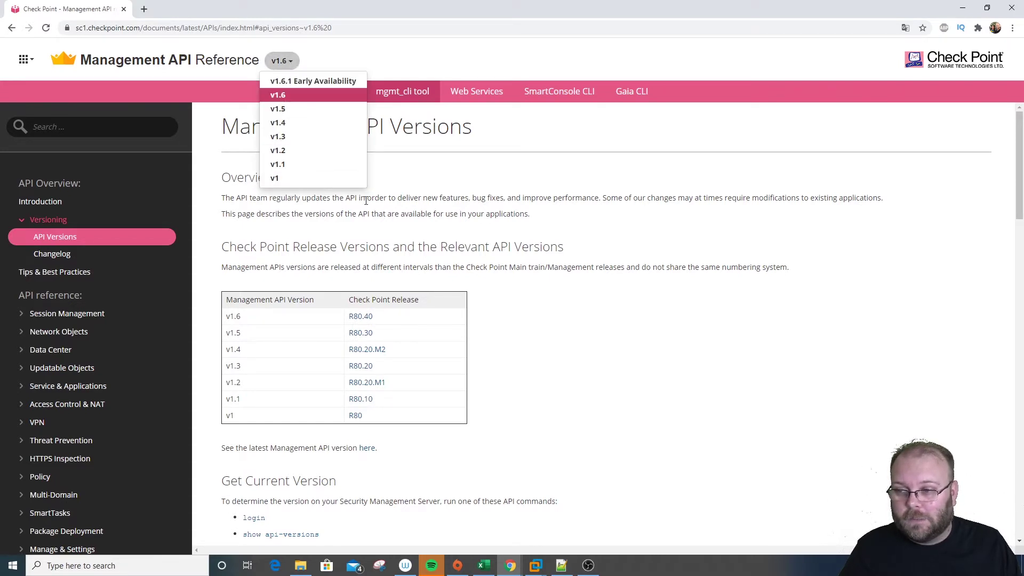
left_click(411, 200)
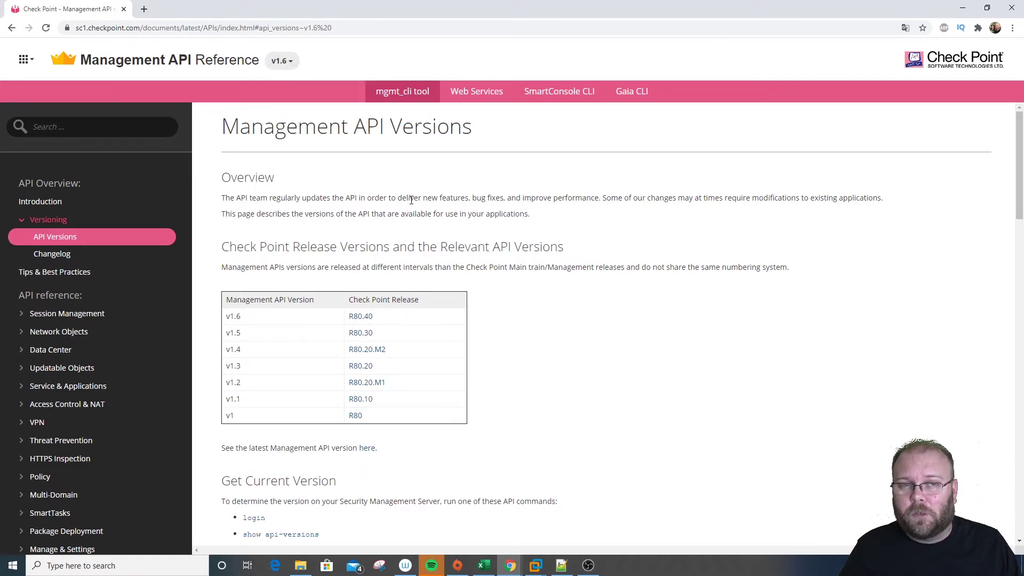
Open the add host command reference under Network Objects > Host
left_click(57, 334)
left_click(53, 349)
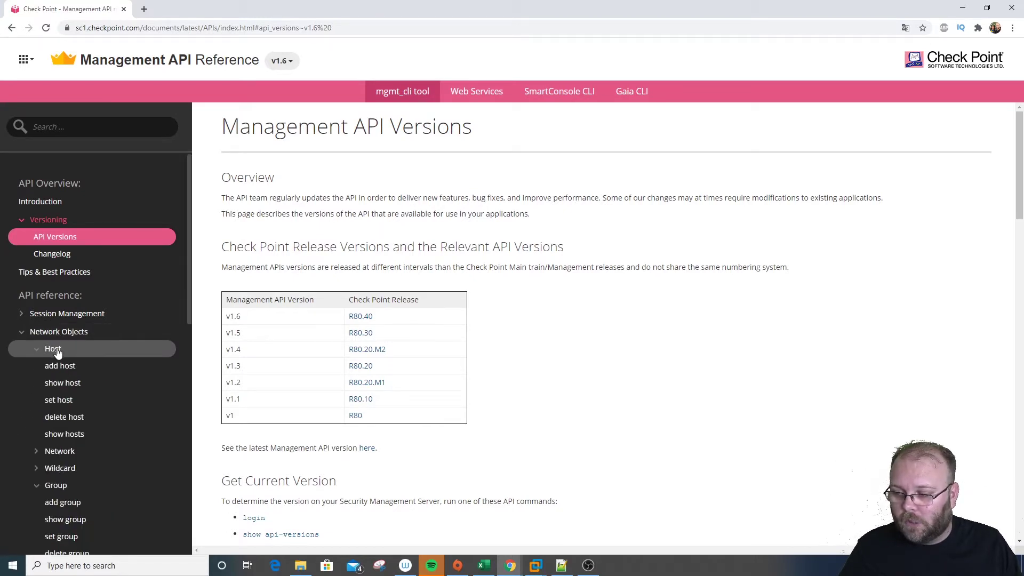
left_click(72, 368)
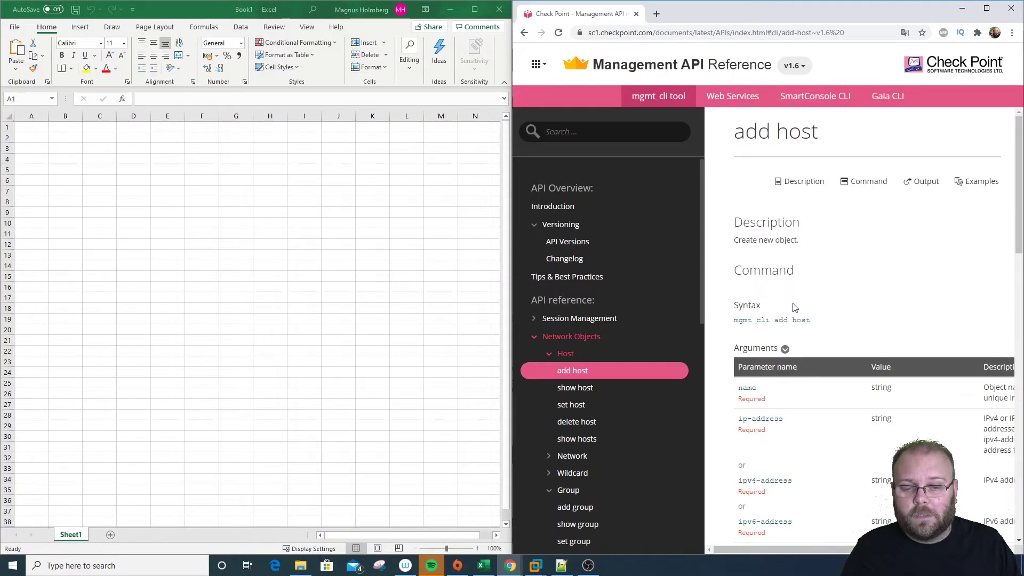
Review the mgmt_cli add host syntax and enter the heading 'name' in A1
left_click_drag(735, 322, 810, 321)
left_click(824, 323)
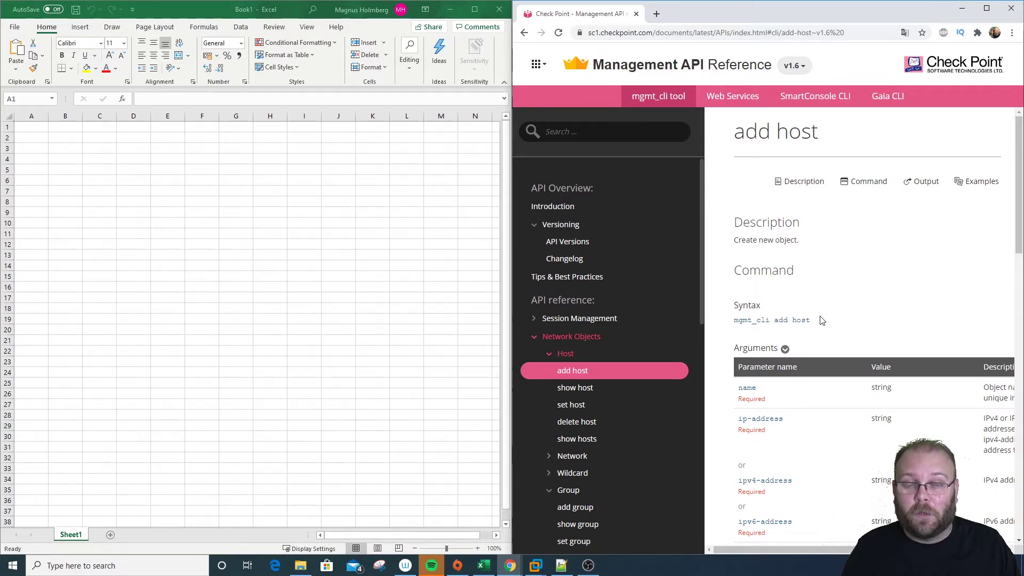
scroll(821, 320, "down", 4)
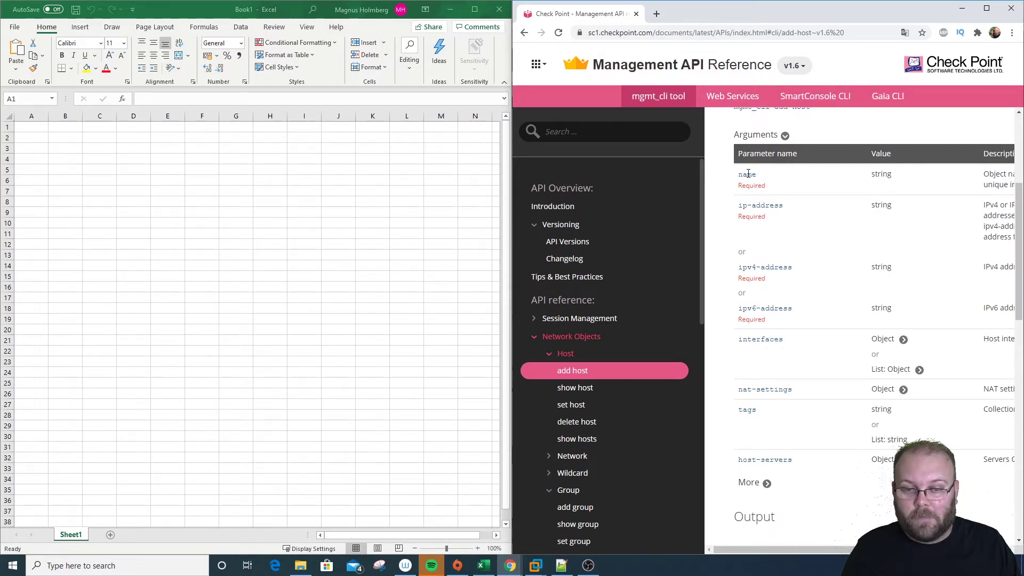
left_click(27, 123)
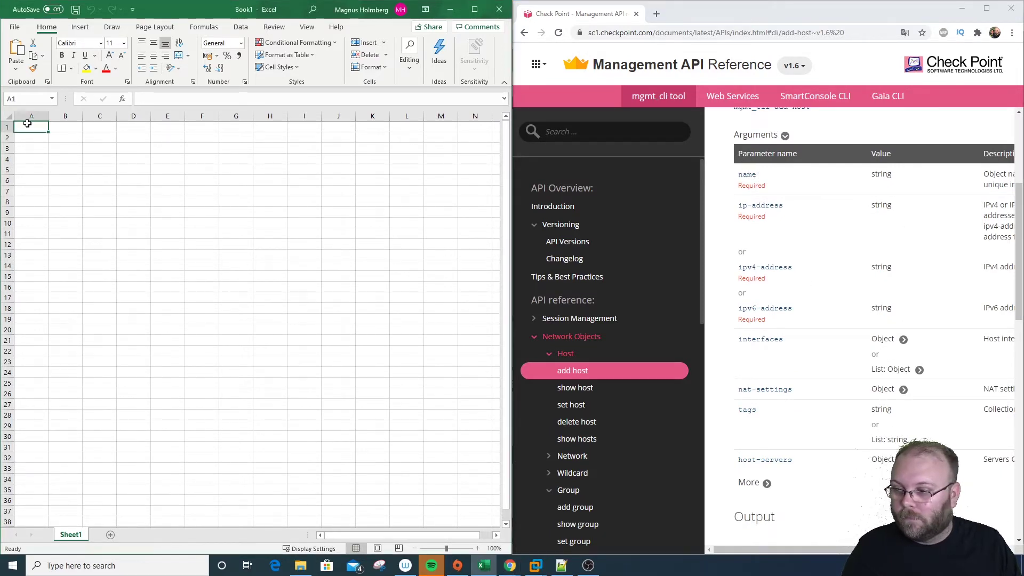
type("name")
key("Return")
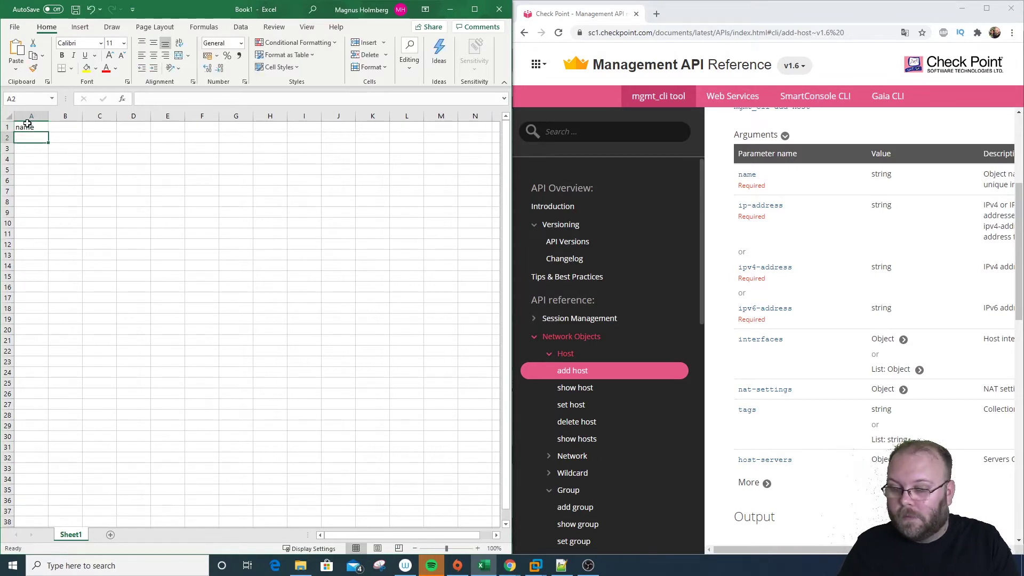
key("Up")
key("Right")
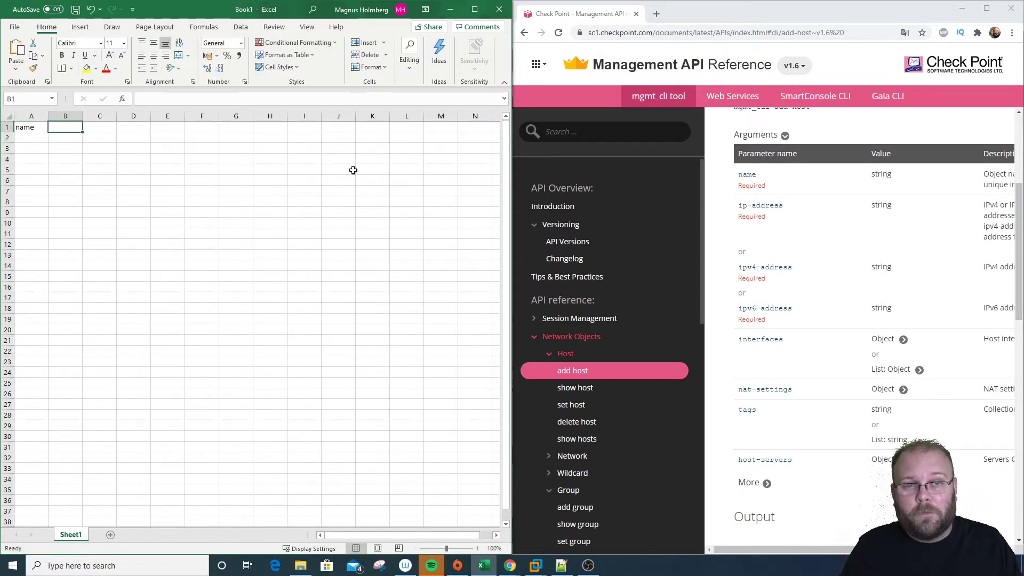
Put the heading 'ip-address' in B1 and autofit column B
left_click_drag(788, 208, 776, 213)
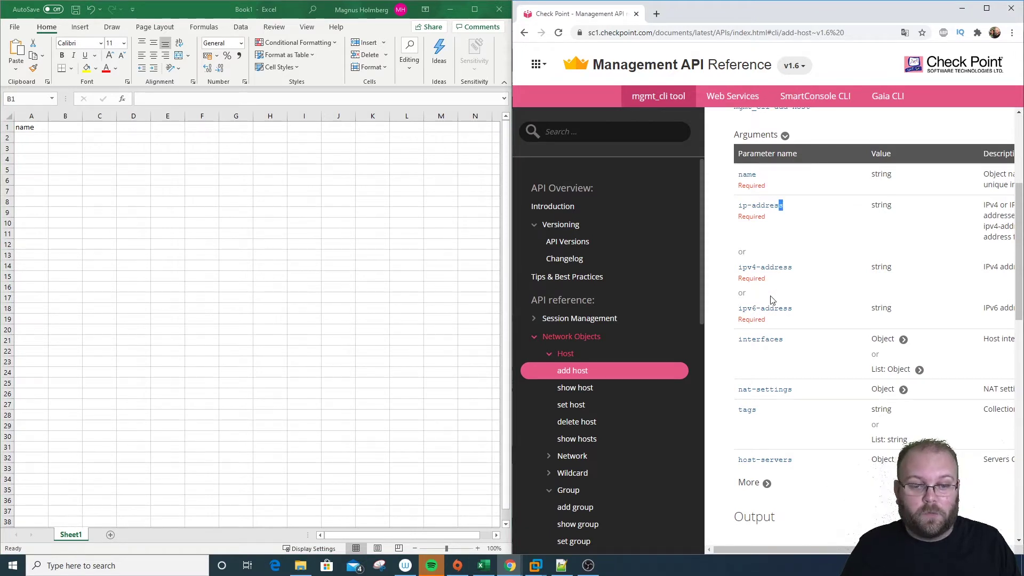
left_click_drag(791, 208, 739, 205)
key("ctrl+c")
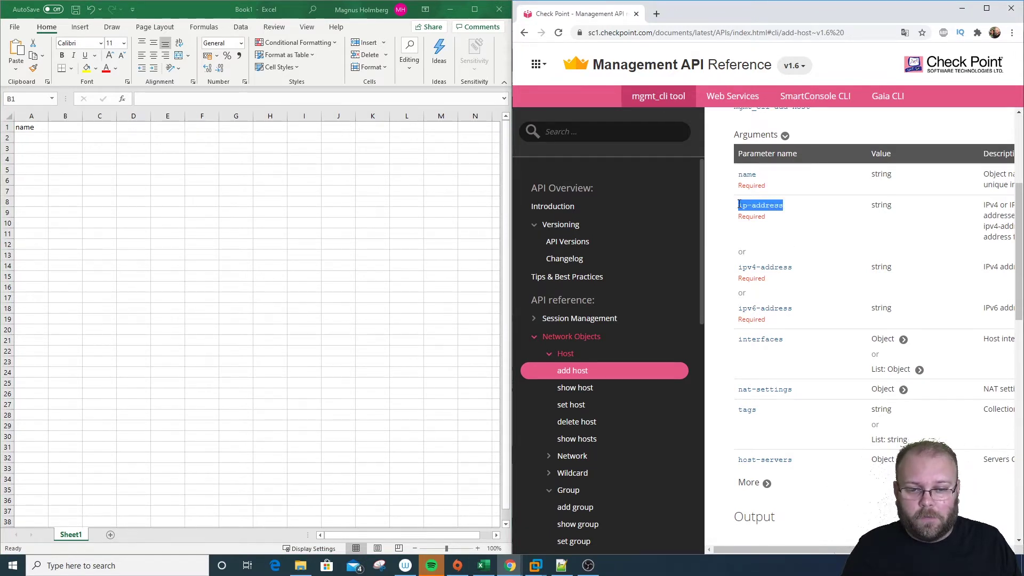
left_click(69, 129)
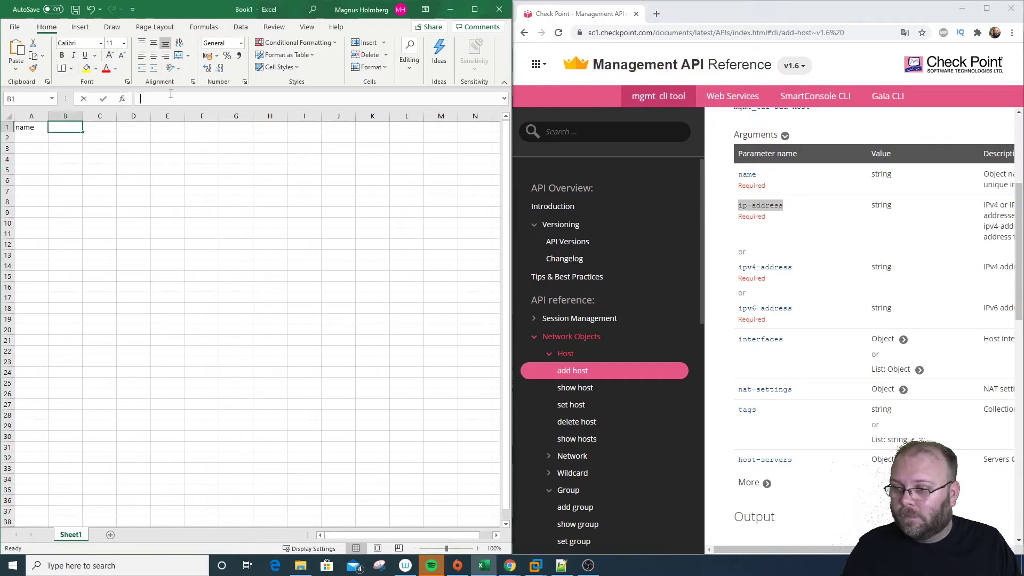
key("ctrl+v")
key("Return")
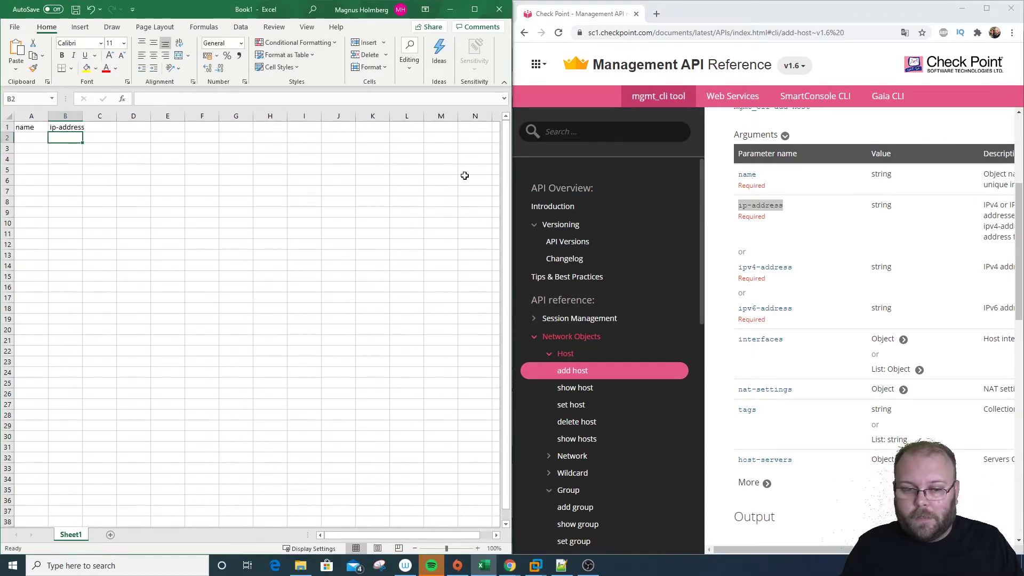
double_click(82, 116)
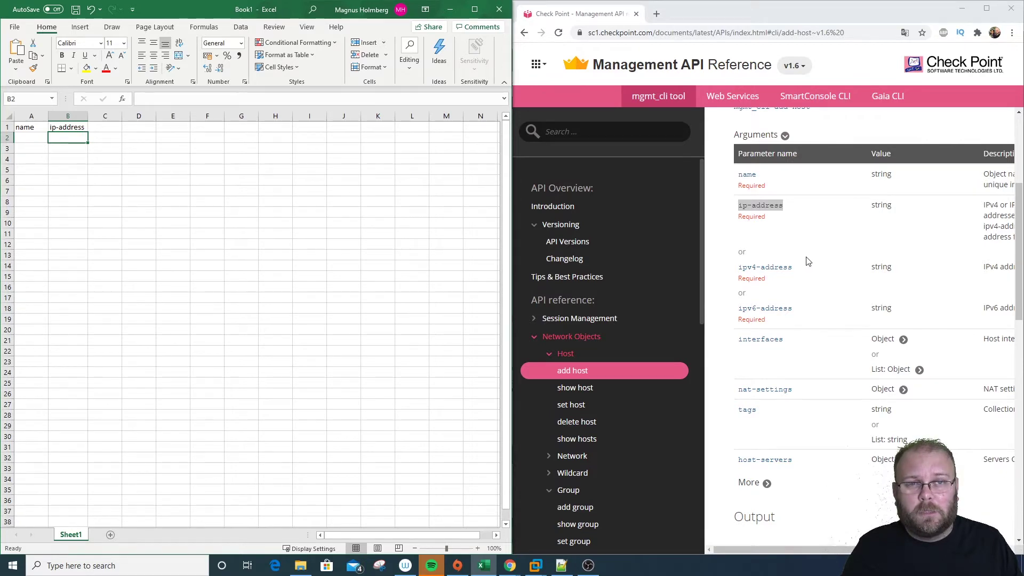
Enter the heading 'color' in C1 from the add host arguments
left_click(768, 483)
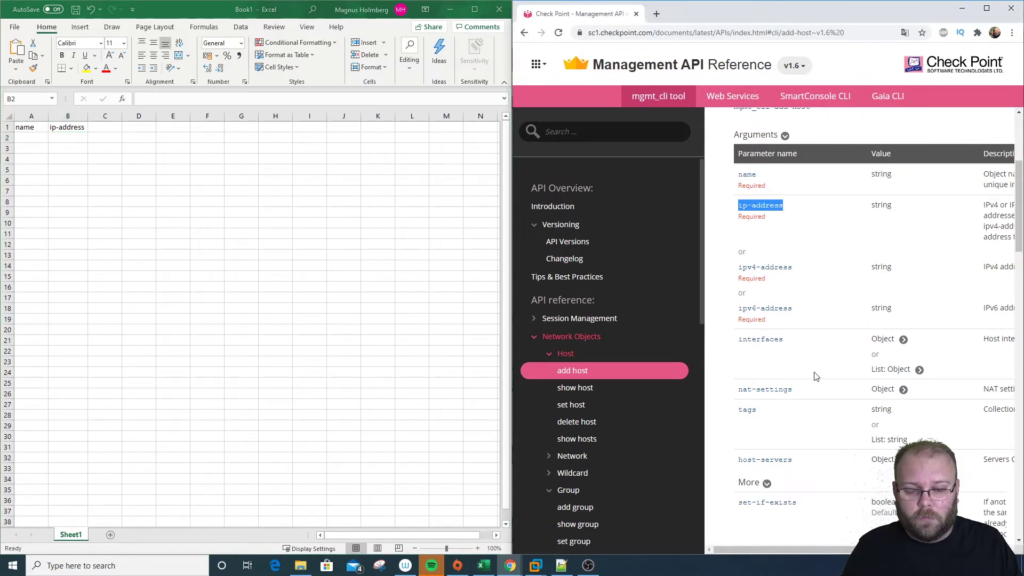
scroll(817, 371, "down", 8)
left_click_drag(778, 240, 730, 229)
key("alt+Tab")
left_click(107, 124)
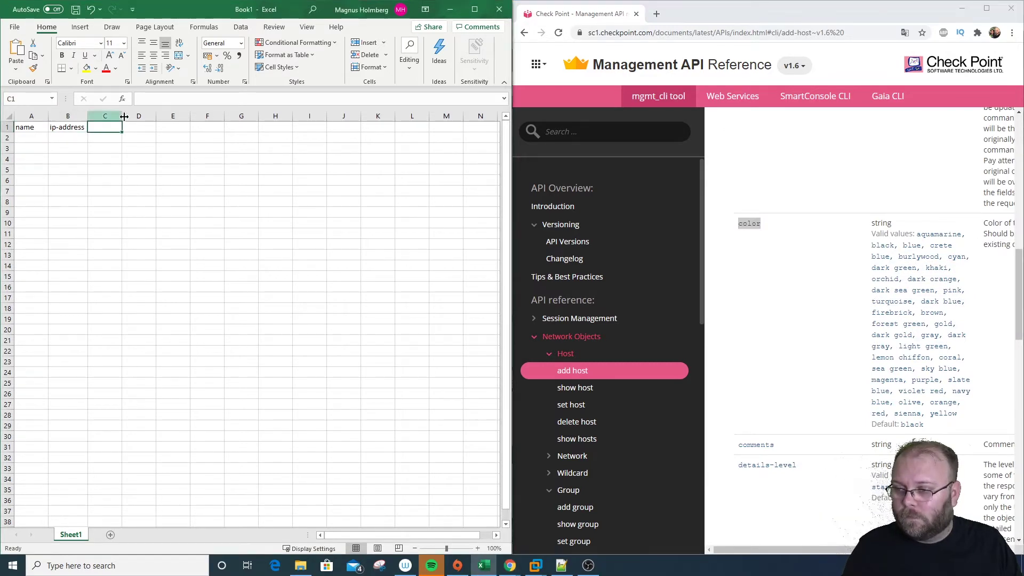
type("color")
left_click(141, 134)
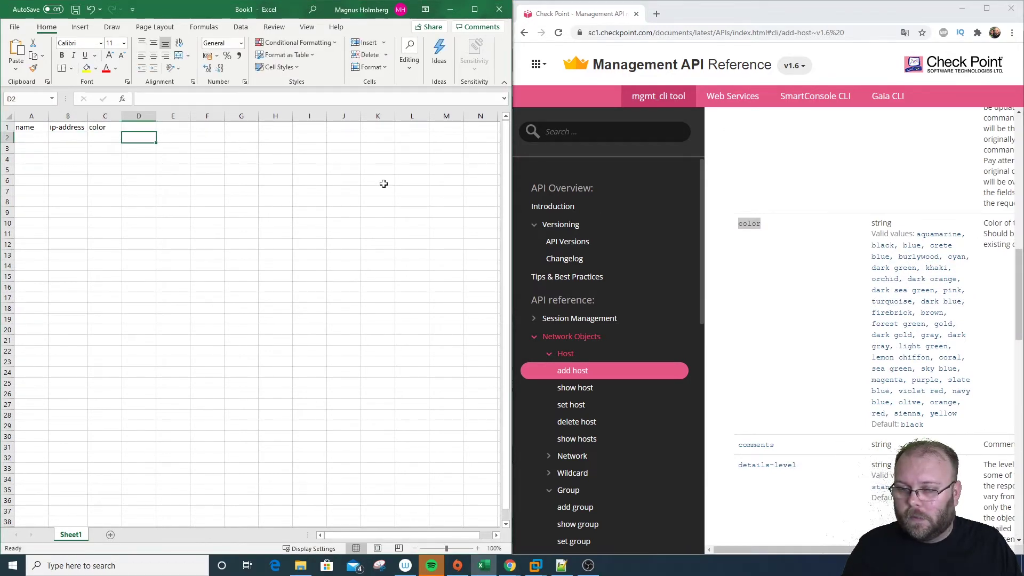
Paste the heading 'comments' into D1
left_click_drag(790, 450, 740, 449)
key("ctrl+c")
left_click(138, 127)
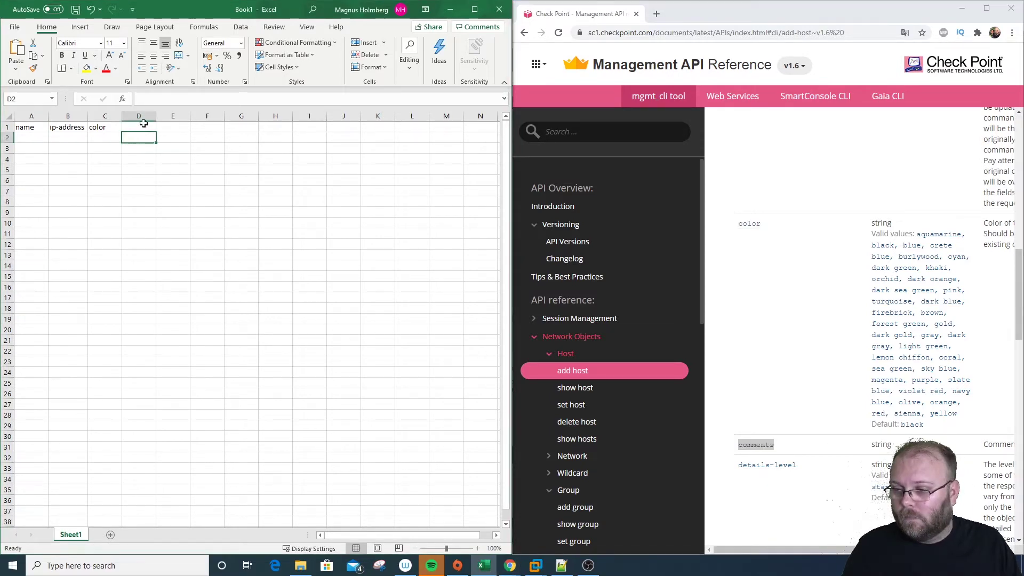
left_click(158, 99)
key("ctrl+v")
key("Return")
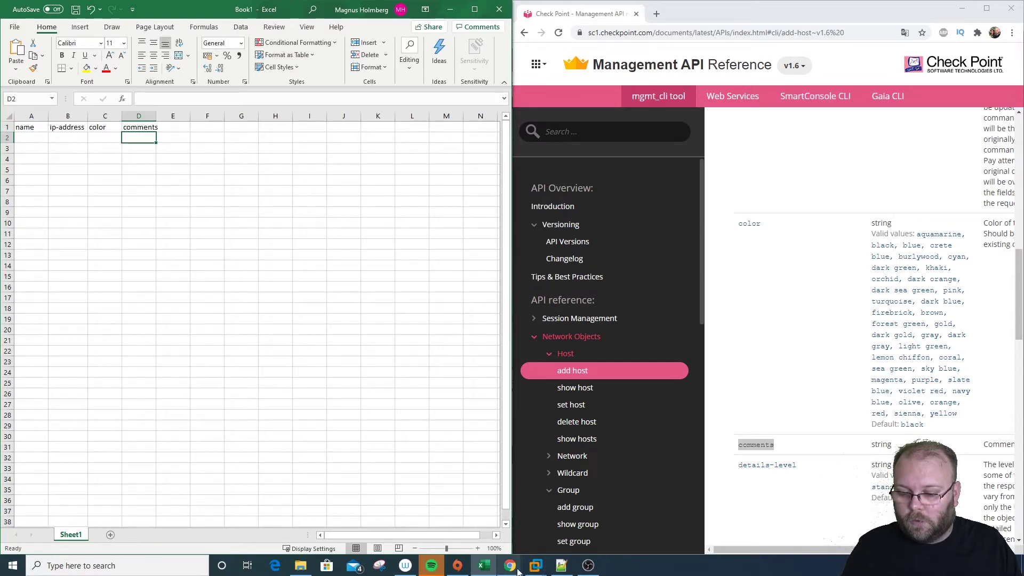
mouse_move(532, 569)
left_click(421, 481)
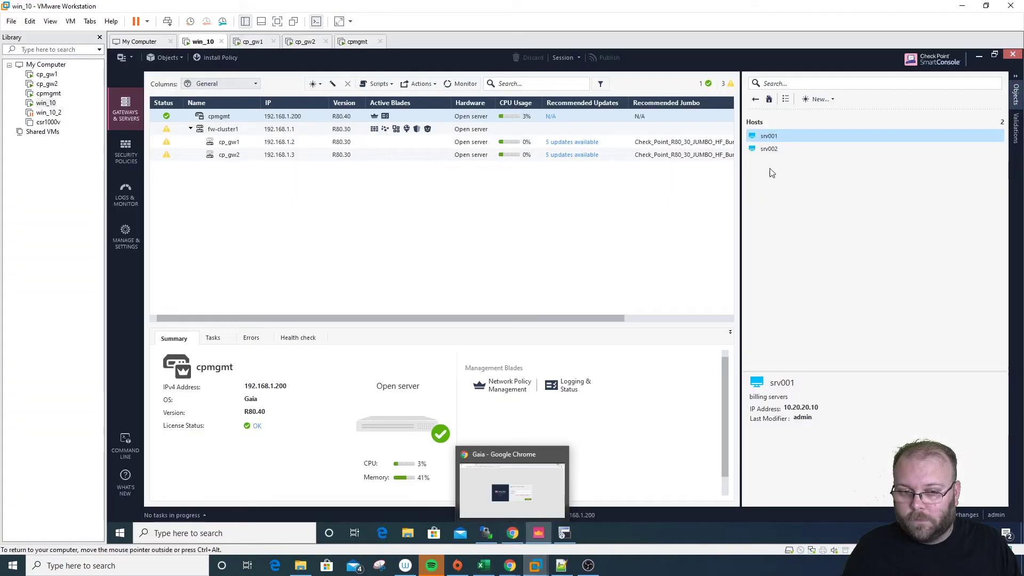
double_click(769, 136)
left_click(450, 213)
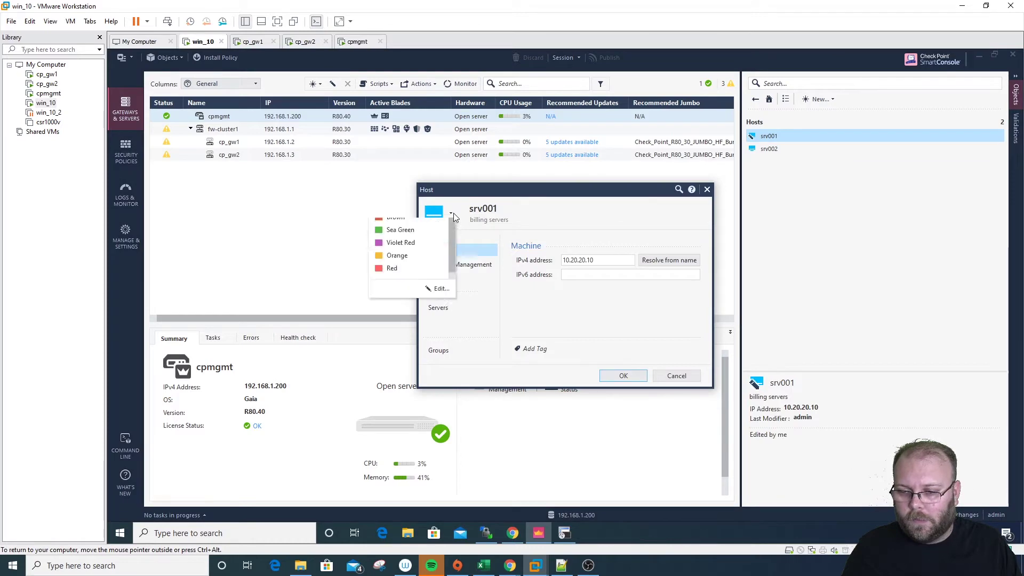
left_click(393, 237)
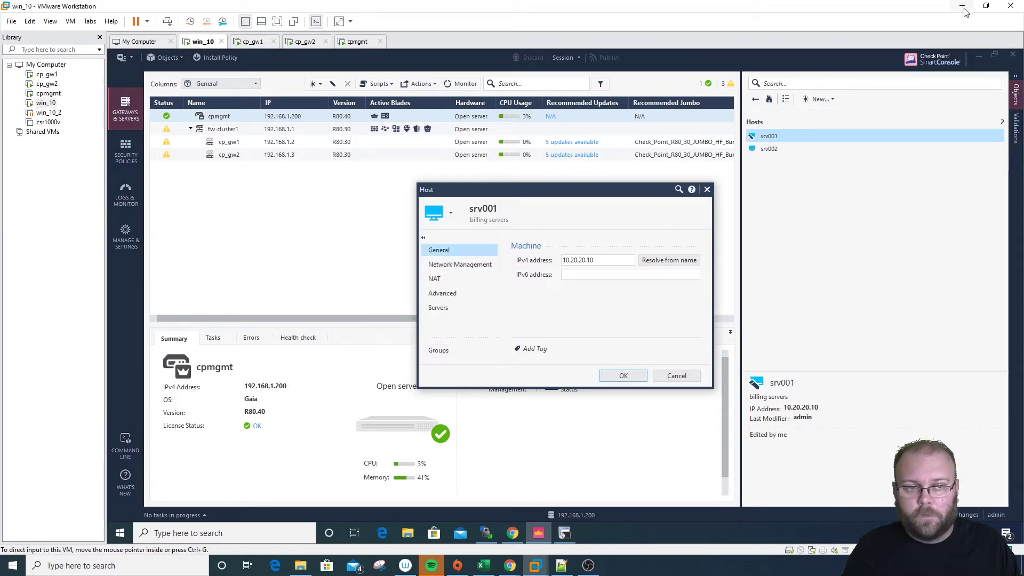
left_click(707, 190)
left_click(962, 6)
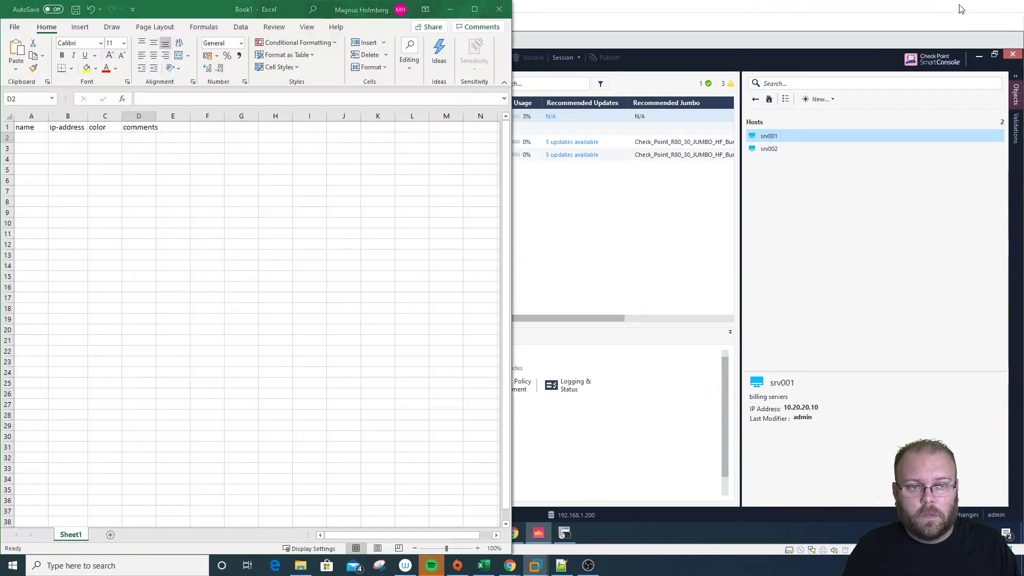
left_click(104, 136)
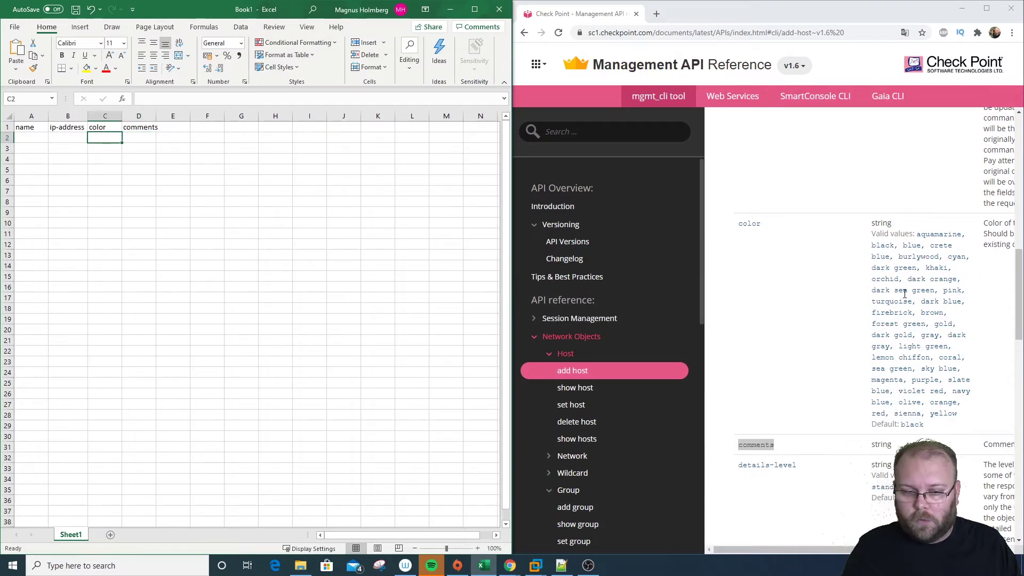
double_click(953, 257)
Enter cyan in C2 and 'billing servers' in D2
key("ctrl+c")
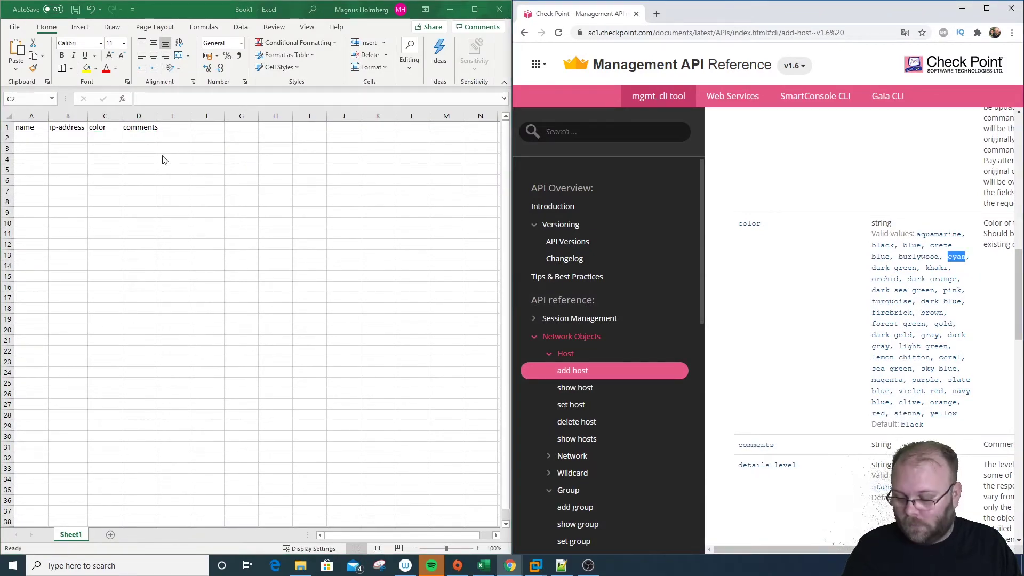
left_click(105, 138)
key("ctrl+v")
left_click(147, 99)
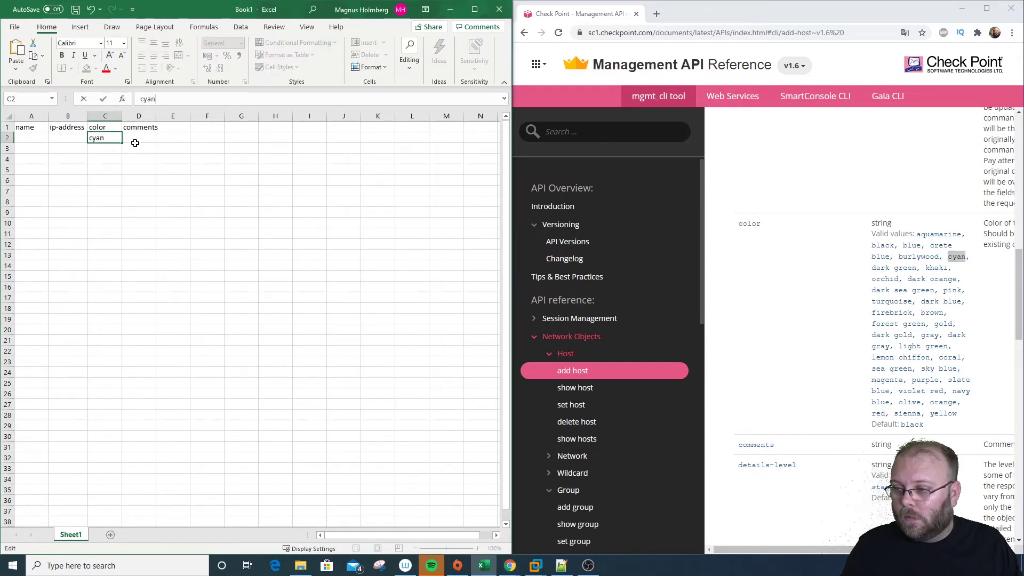
left_click(140, 138)
type("bill")
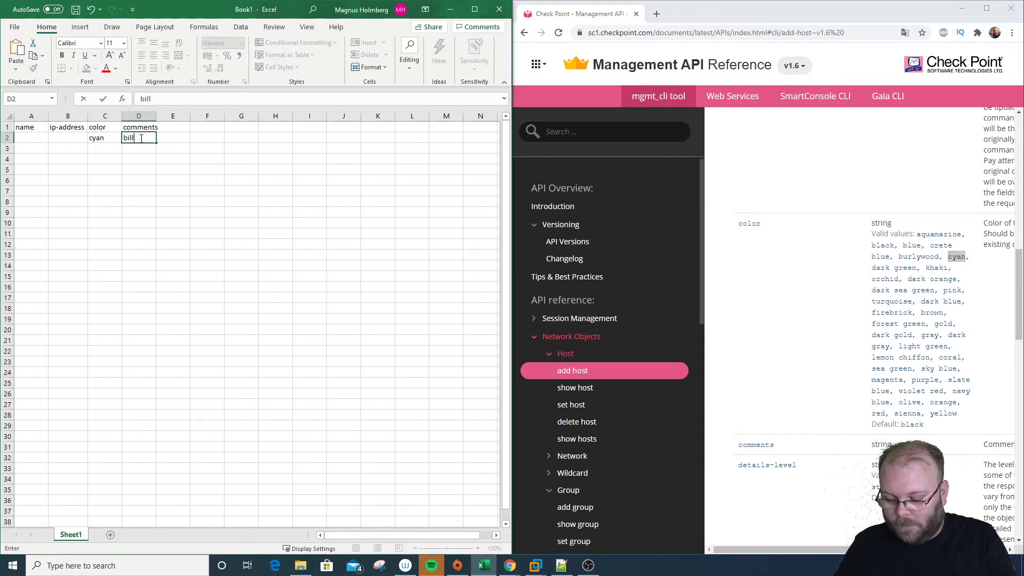
type("ing servers")
key("Return")
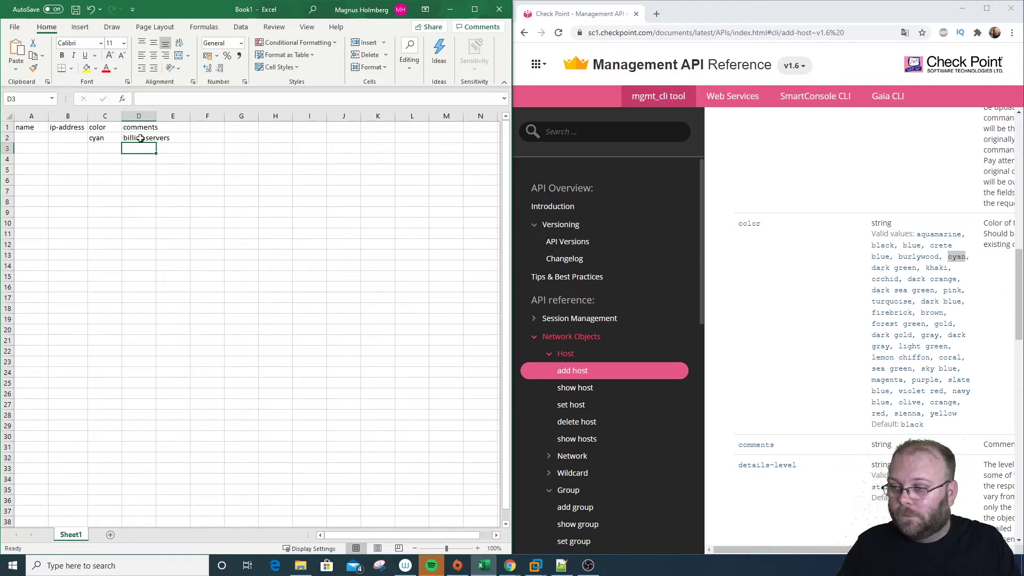
mouse_move(536, 565)
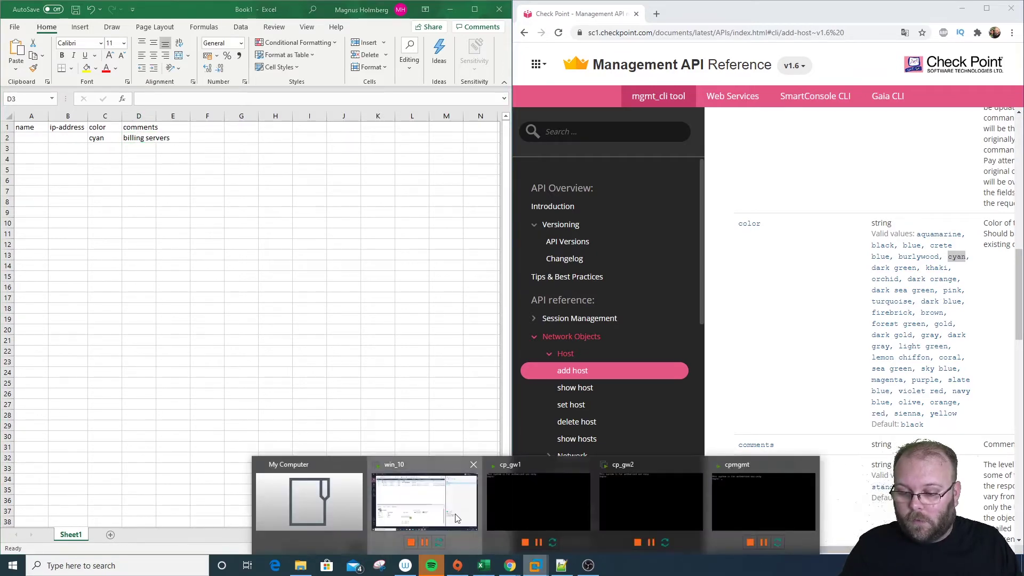
Fill A2 with the host name srv003, taken from srv002's properties
left_click(424, 499)
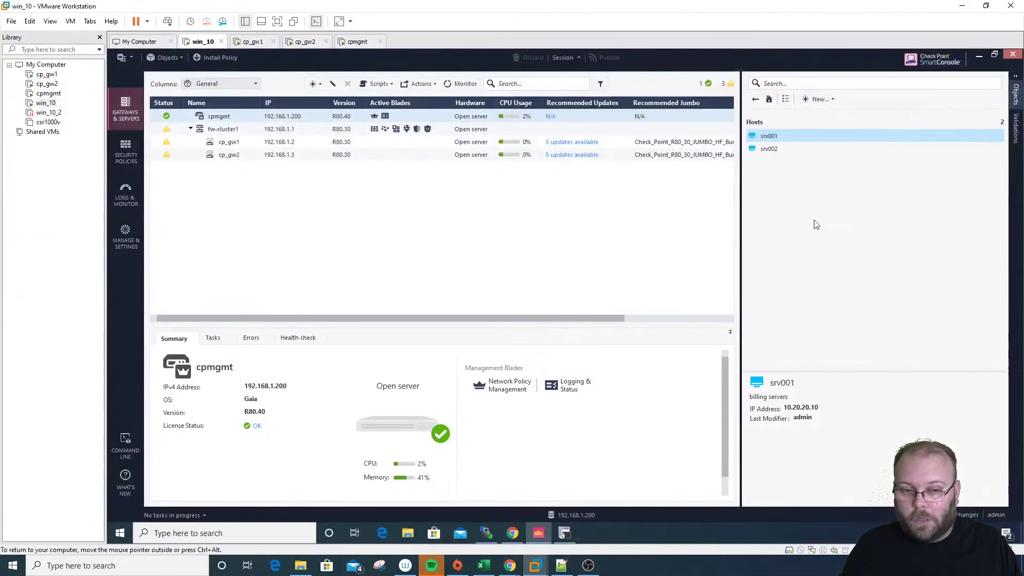
left_click(789, 153)
double_click(788, 153)
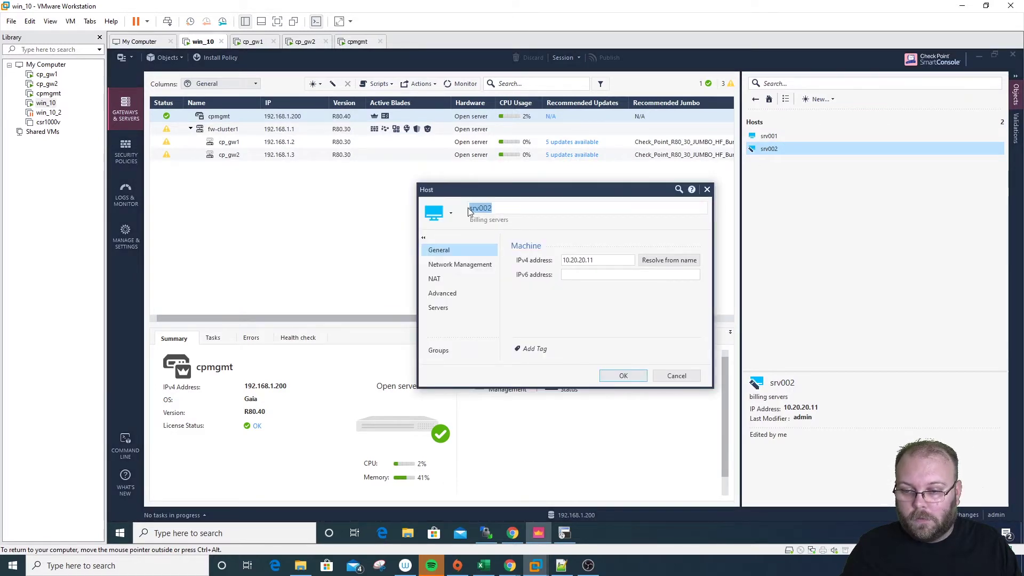
left_click(483, 566)
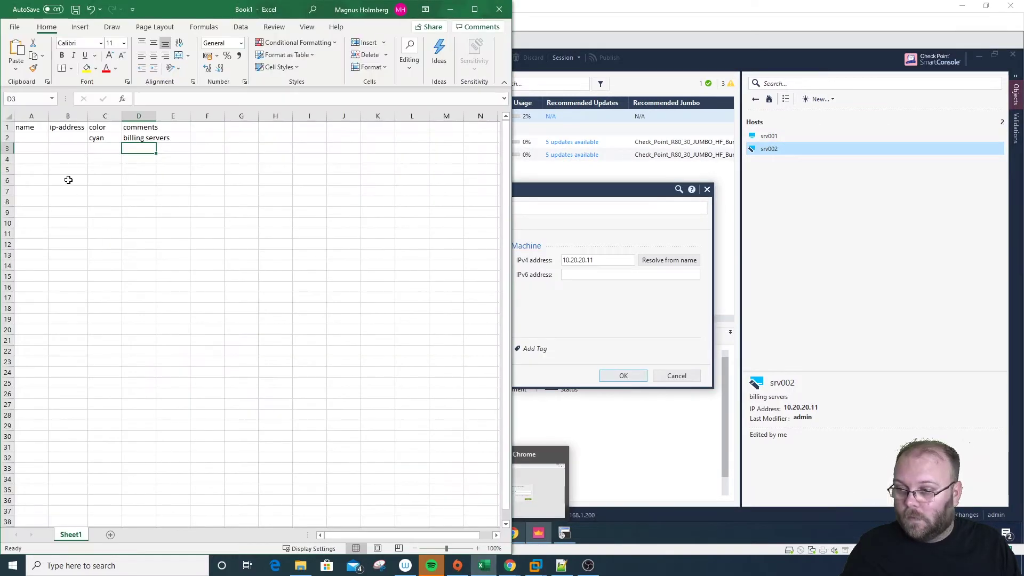
left_click(46, 136)
left_click(168, 97)
key("ctrl+v")
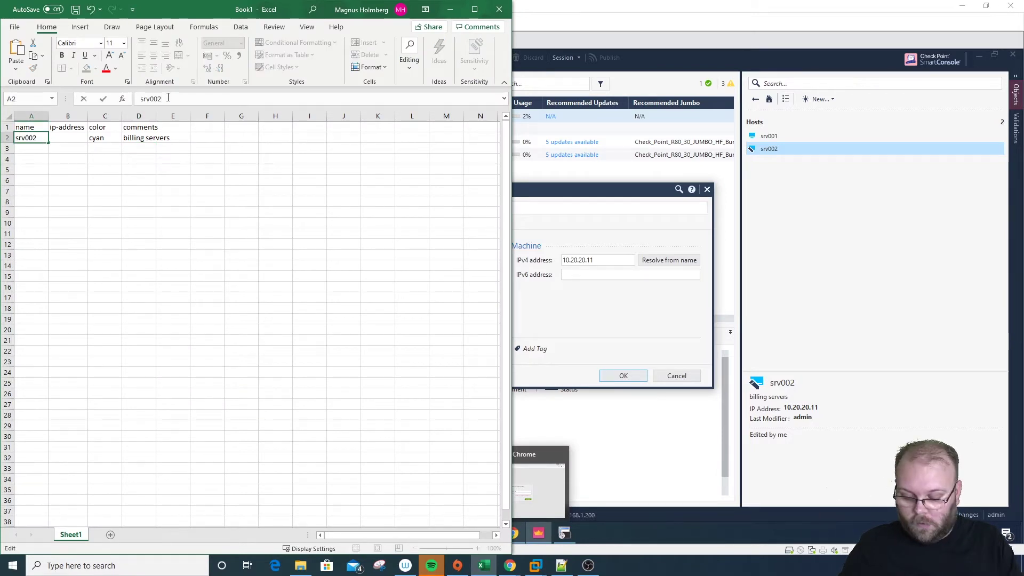
key("Return")
Put the IP address 10.20.20.12 in B2, adapted from srv002's address
key("alt+Tab")
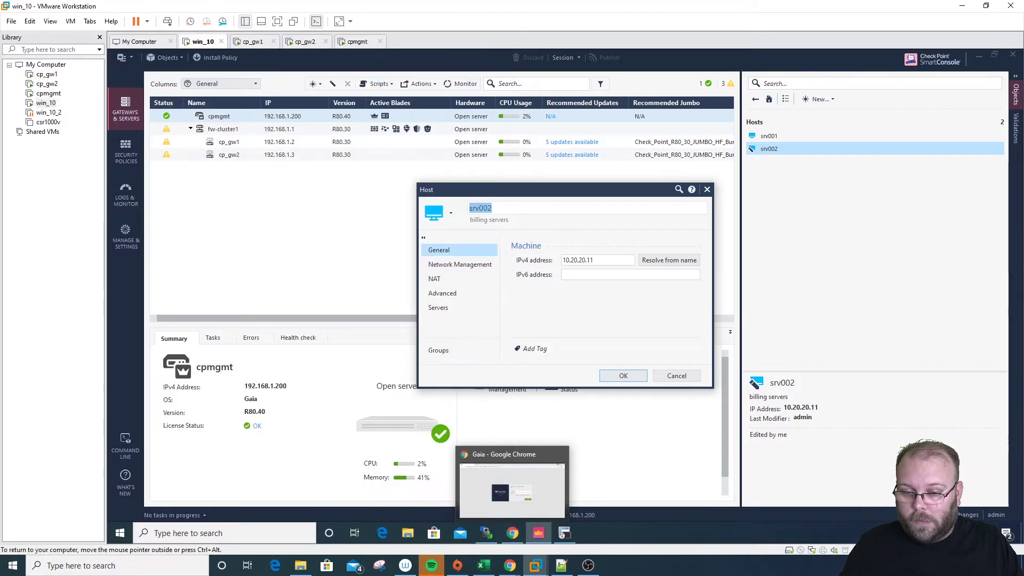
key("Tab")
left_click(487, 567)
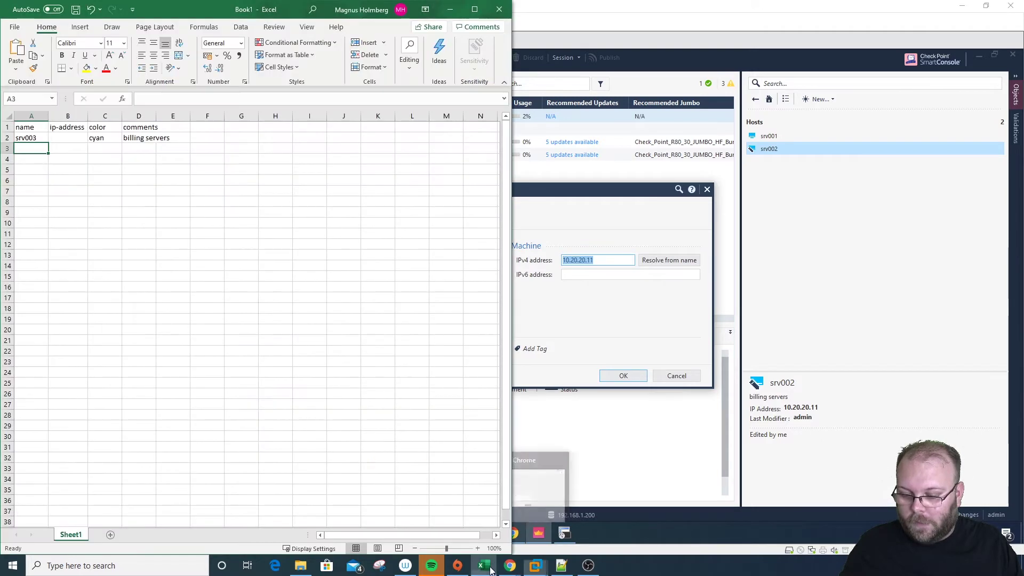
left_click(72, 135)
key("ctrl+v")
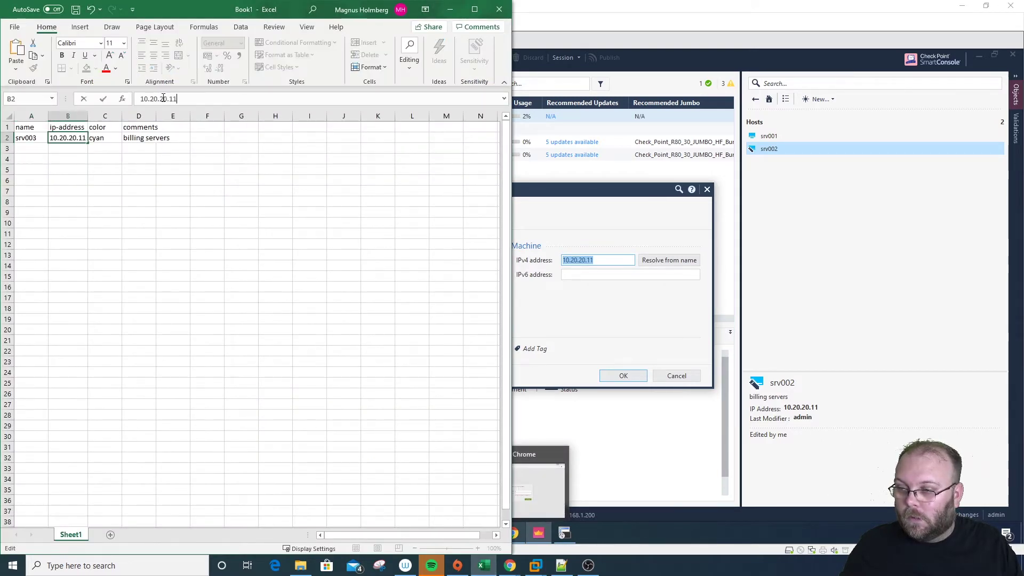
key("BackSpace")
type("2")
key("Return")
Close the srv002 properties window and return to the spreadsheet
left_click(374, 202)
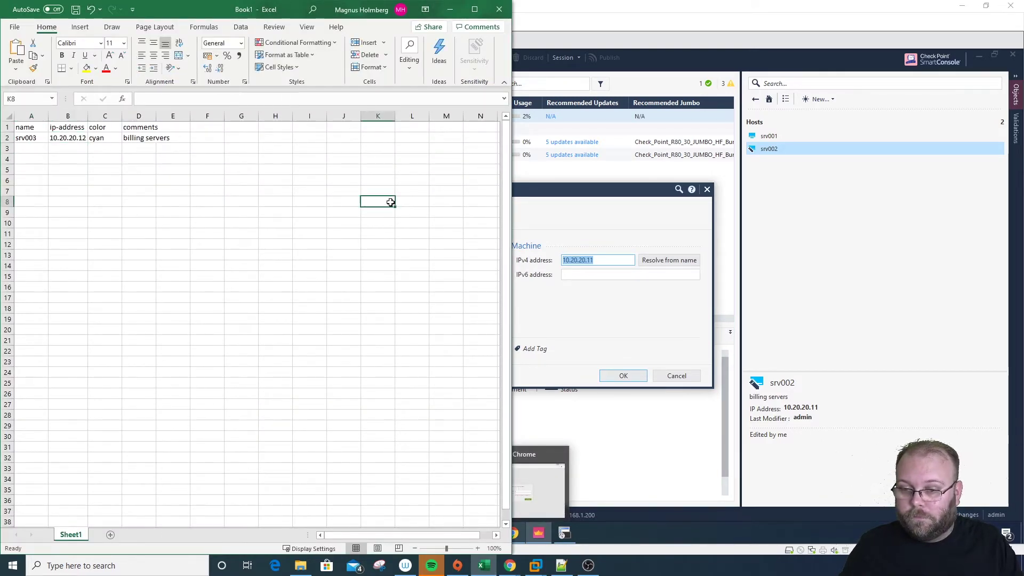
left_click(708, 189)
left_click(708, 190)
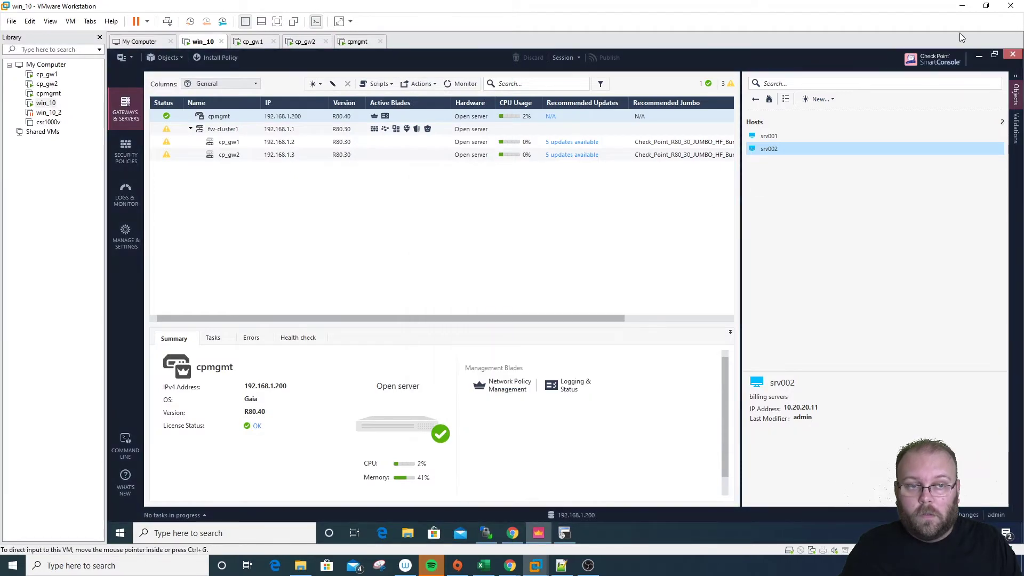
left_click(962, 6)
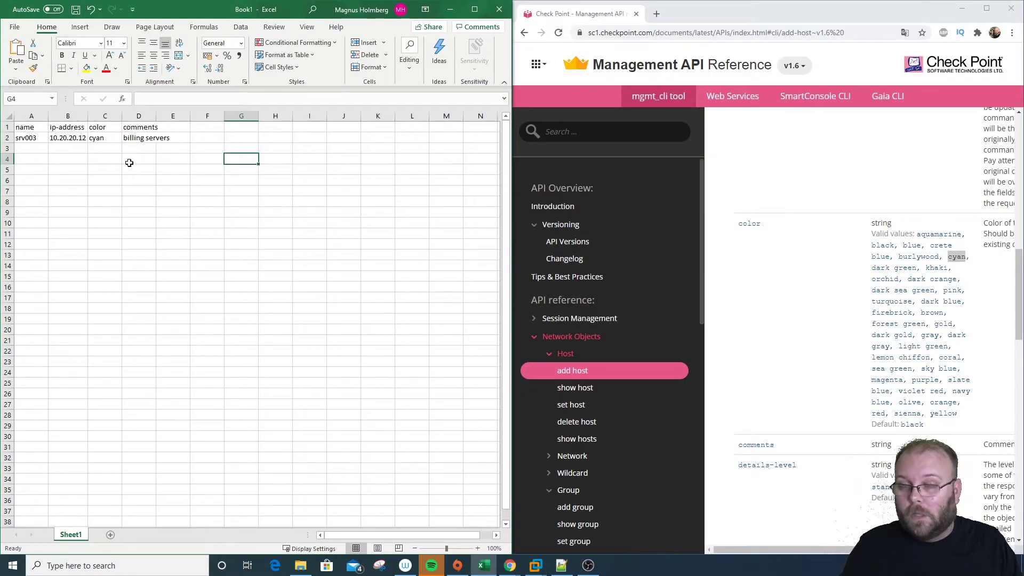
Fill cyan and 'billing servers' down the color and comments columns to row 40
left_click_drag(35, 138, 73, 515)
left_click(158, 427)
scroll(155, 409, "up", 1)
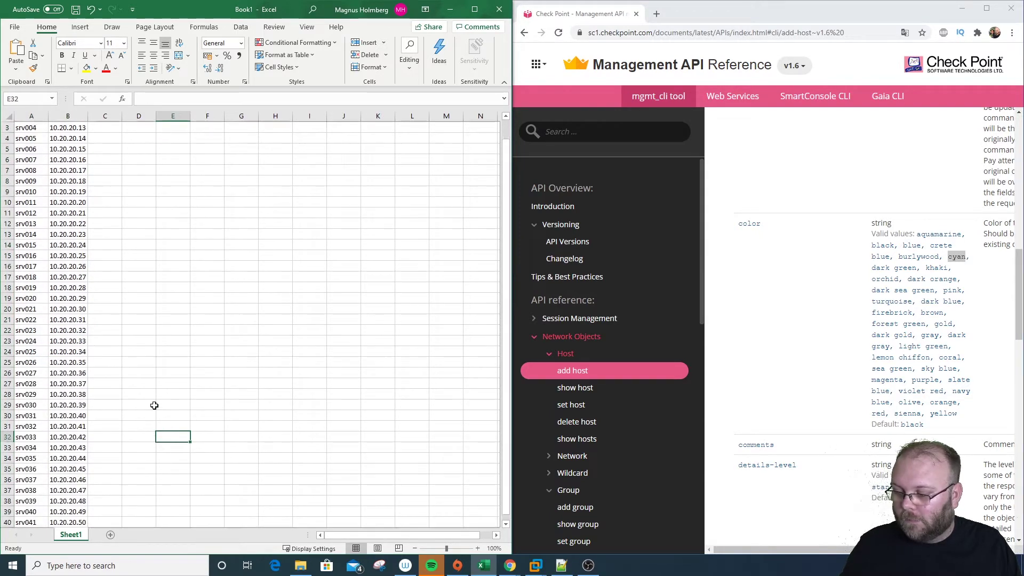
left_click_drag(101, 137, 126, 513)
left_click(244, 360)
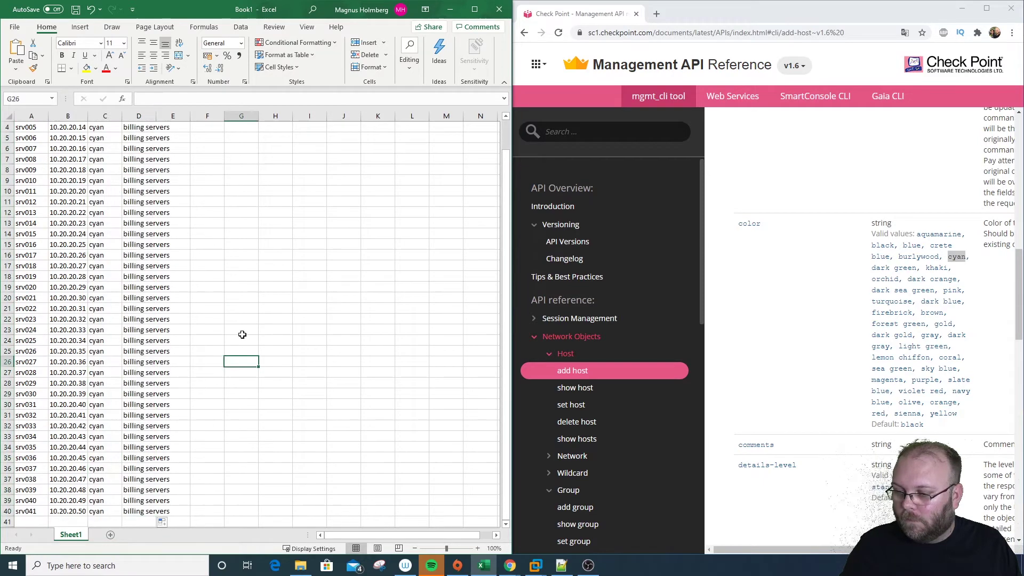
scroll(244, 328, "up", 1)
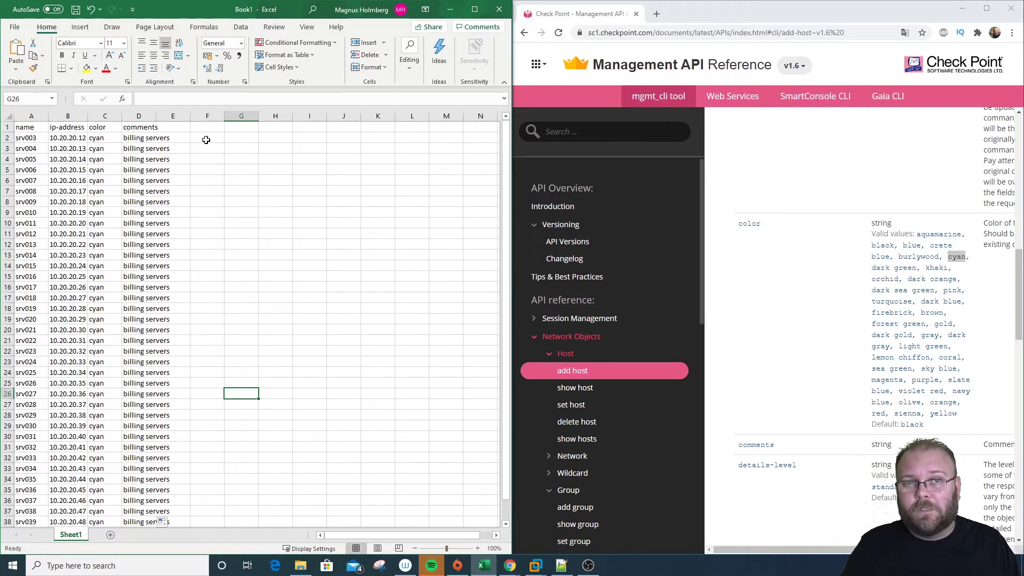
left_click(17, 27)
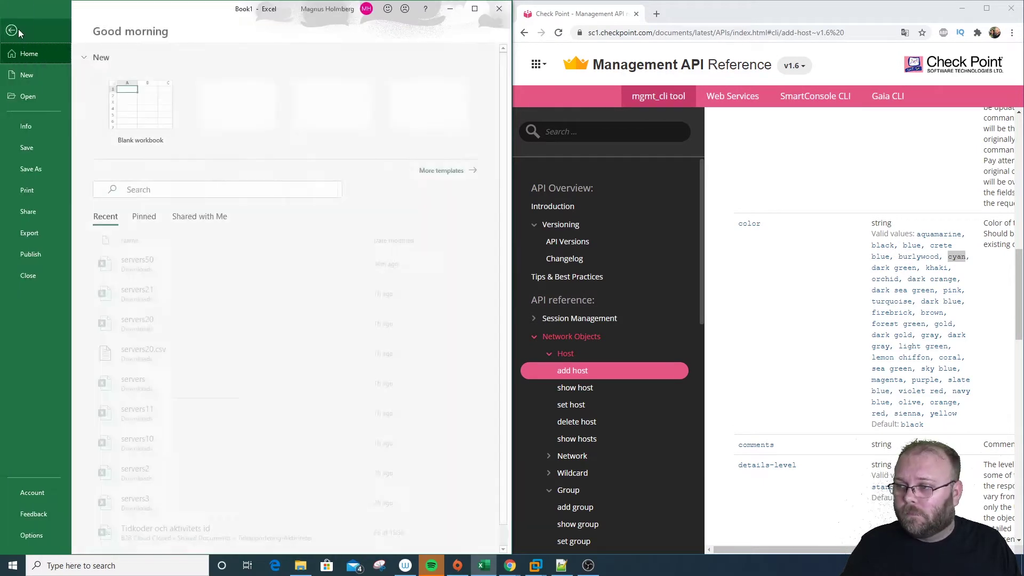
Save the sheet as CSV UTF-8 'servers100' in Downloads and select it in File Explorer
left_click(46, 171)
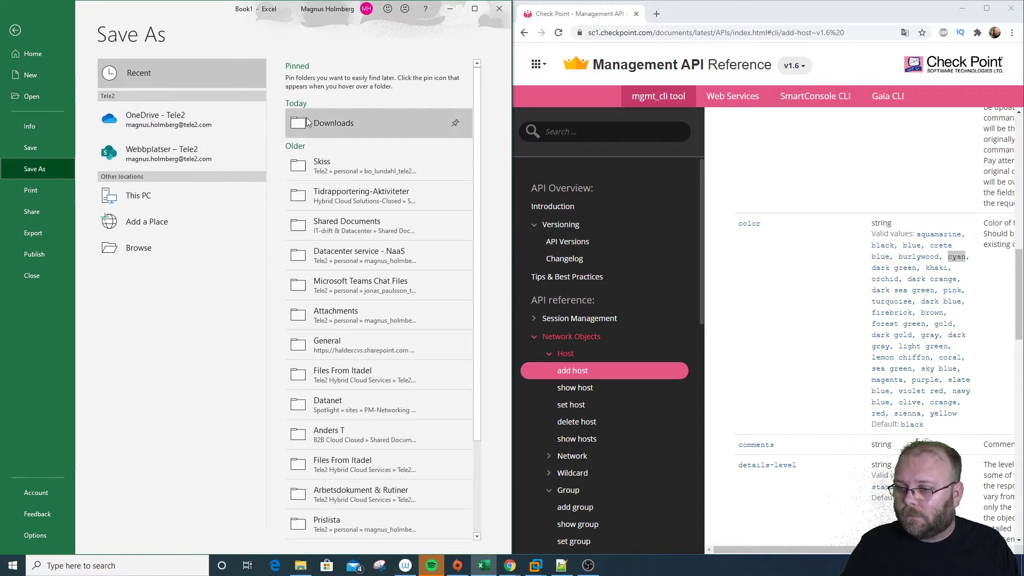
left_click(308, 122)
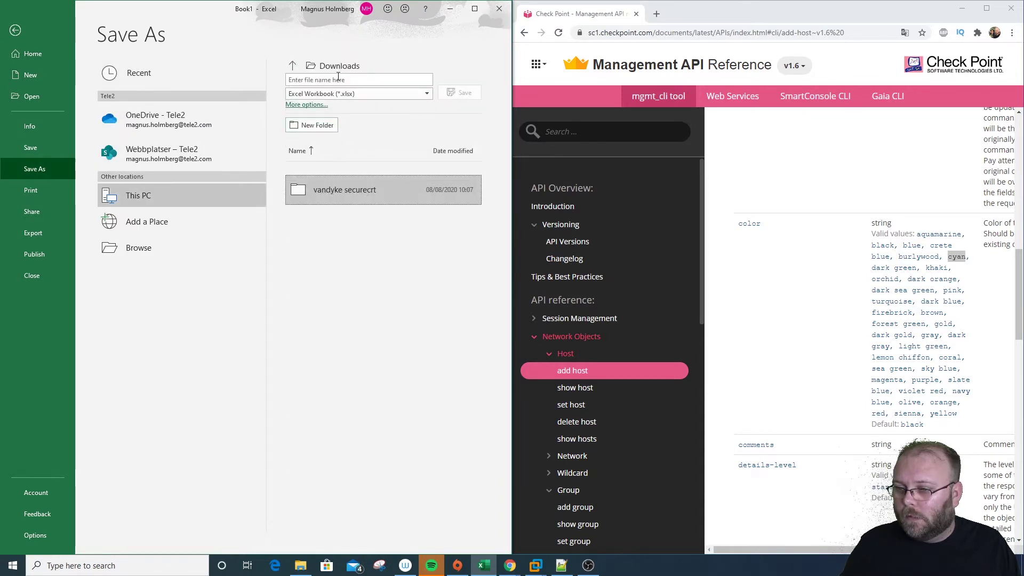
left_click(365, 92)
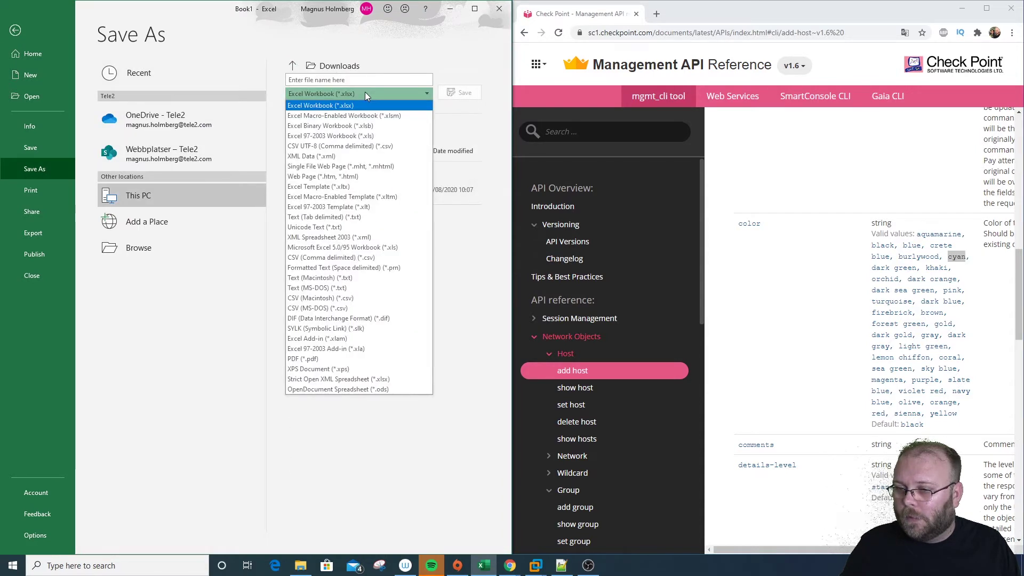
left_click(394, 147)
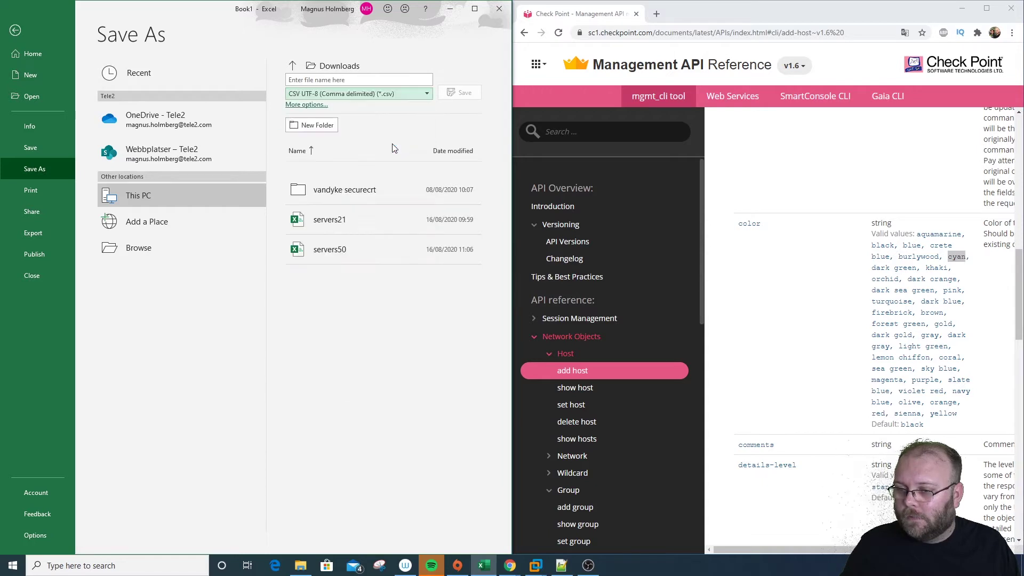
left_click(357, 79)
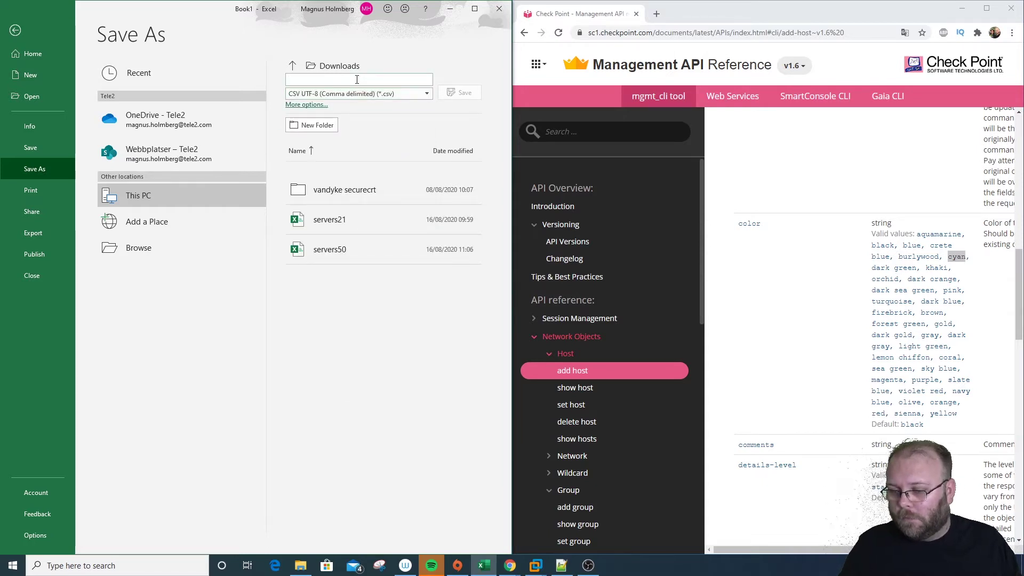
type("servers100")
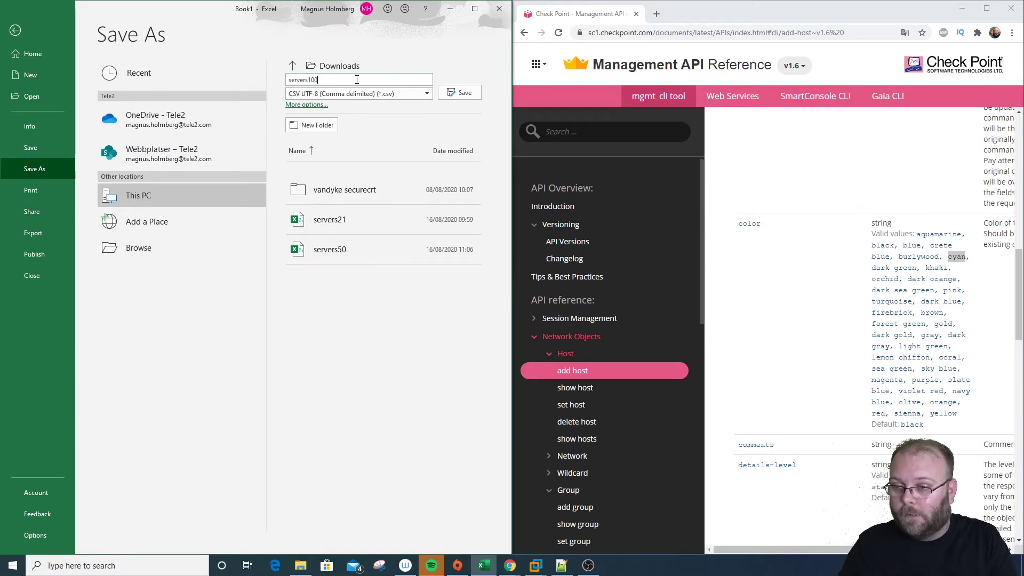
key("Return")
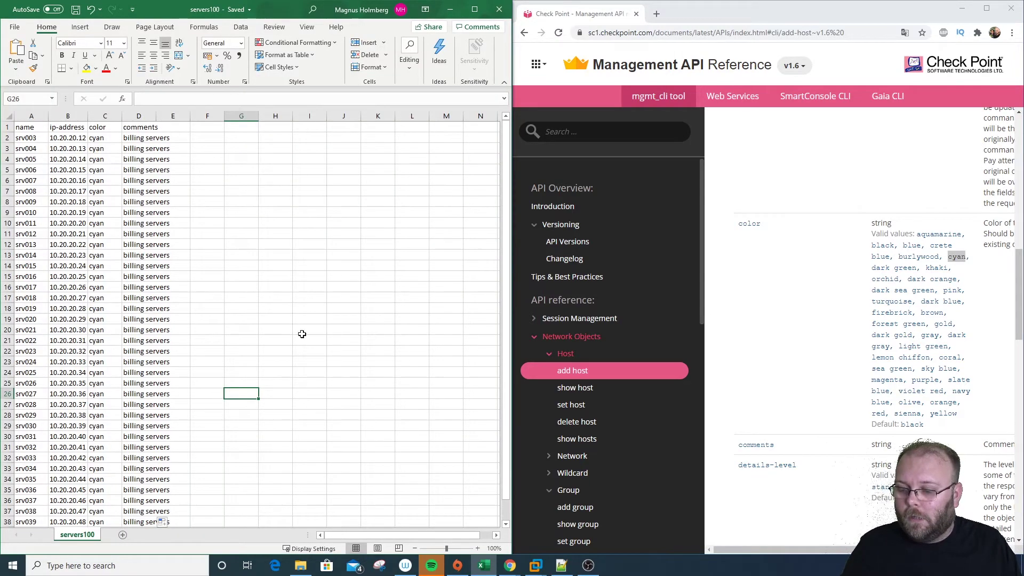
left_click(301, 565)
left_click(632, 94)
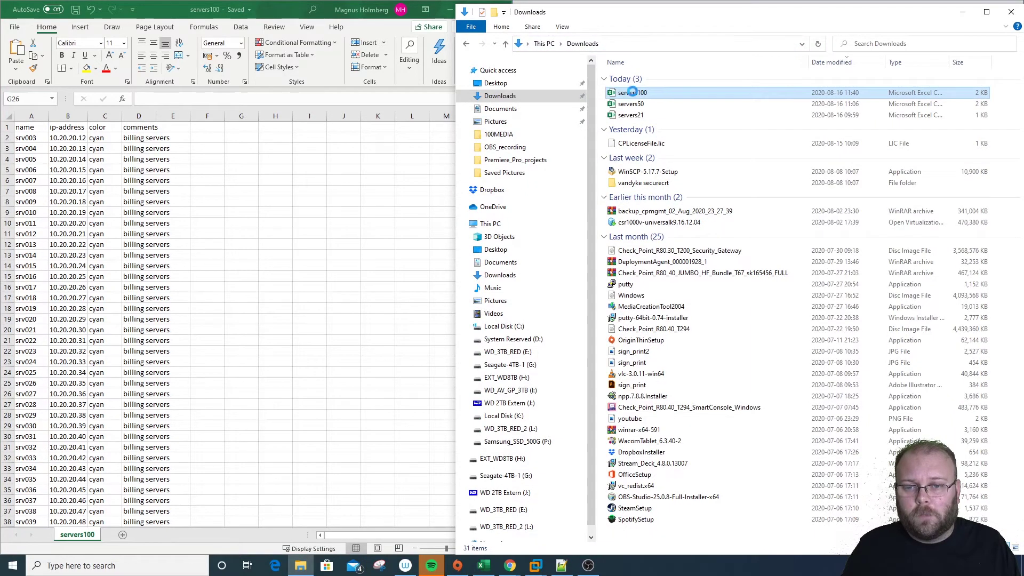
Open servers100.csv in Notepad++, enlarge the window, and inspect its comma-separated rows
right_click(635, 96)
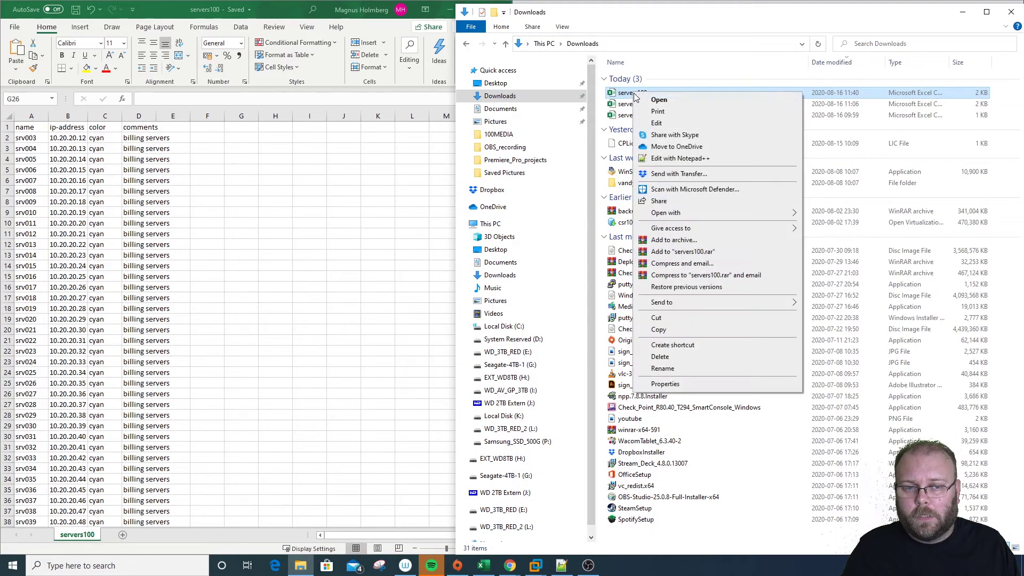
left_click(694, 159)
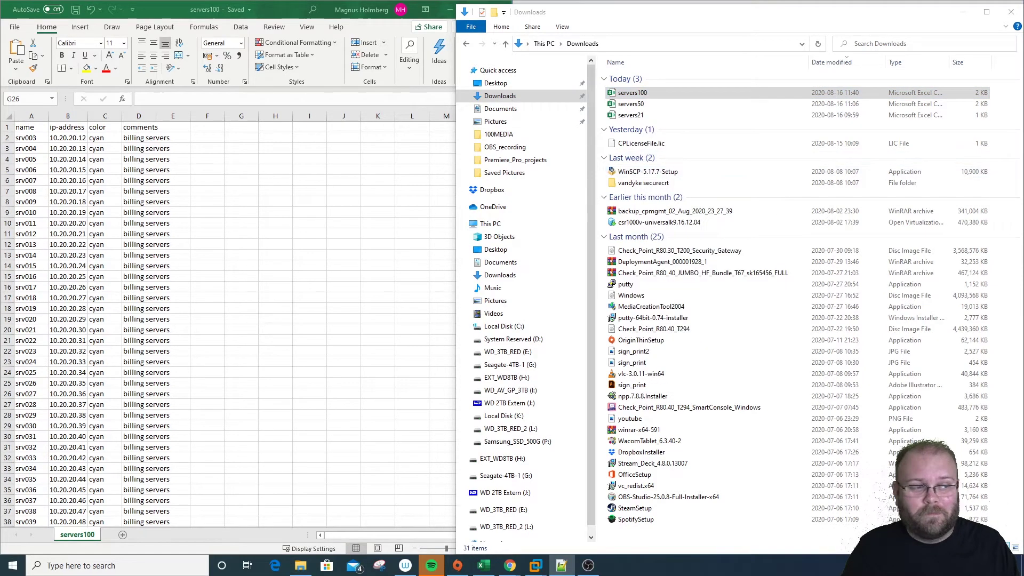
left_click_drag(572, 119, 550, 45)
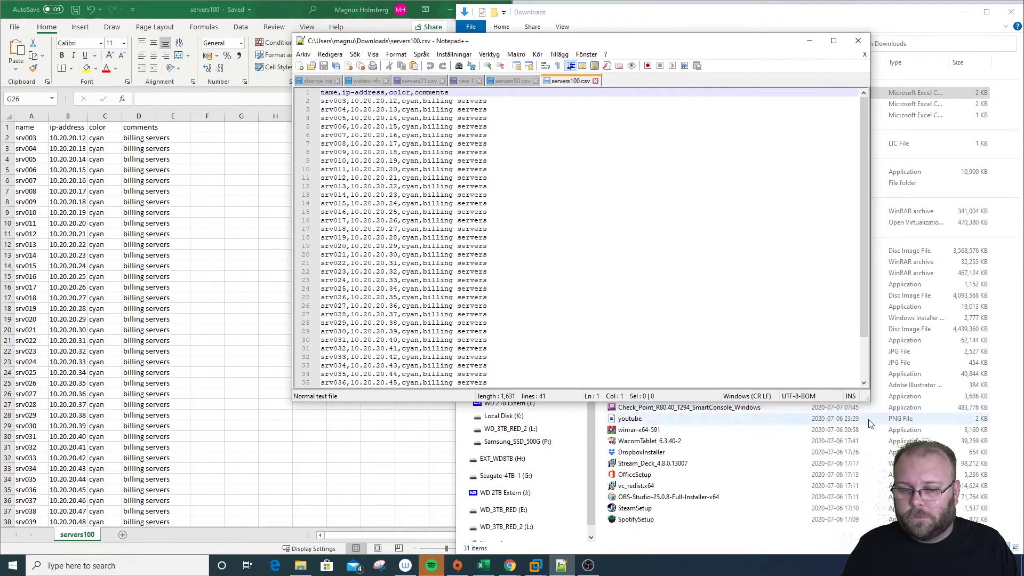
left_click_drag(869, 402, 894, 492)
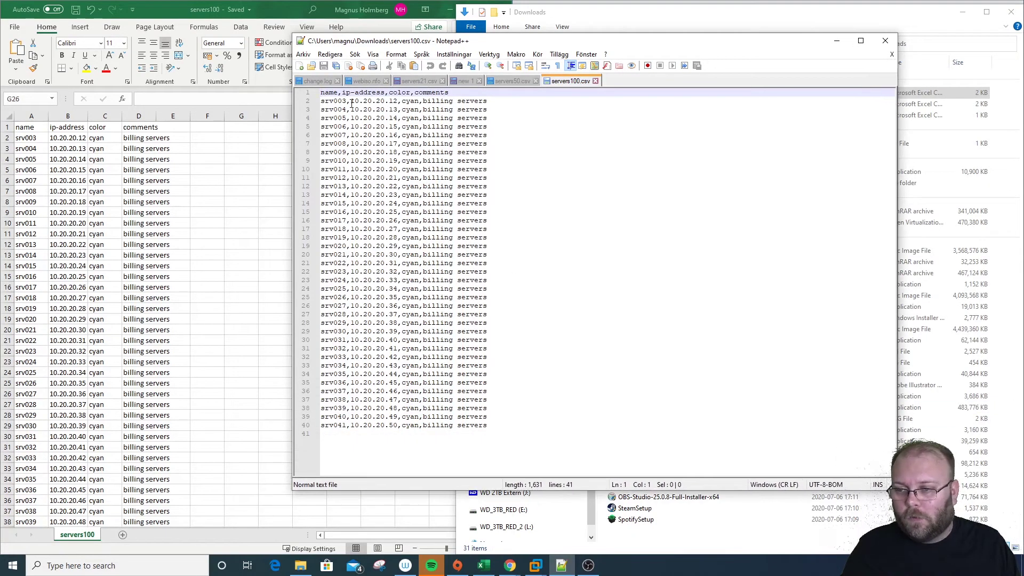
left_click_drag(352, 103, 399, 101)
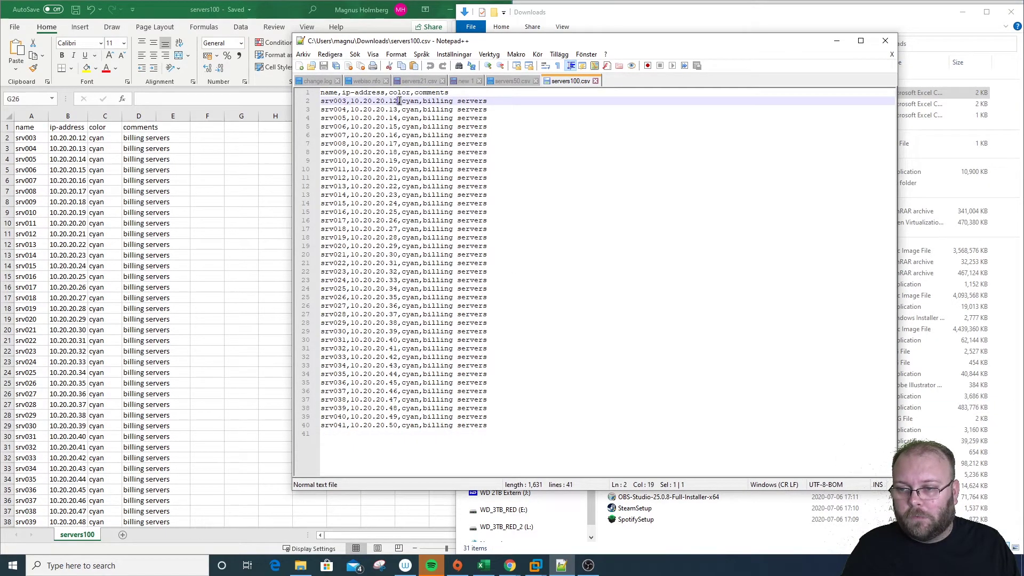
left_click(498, 127)
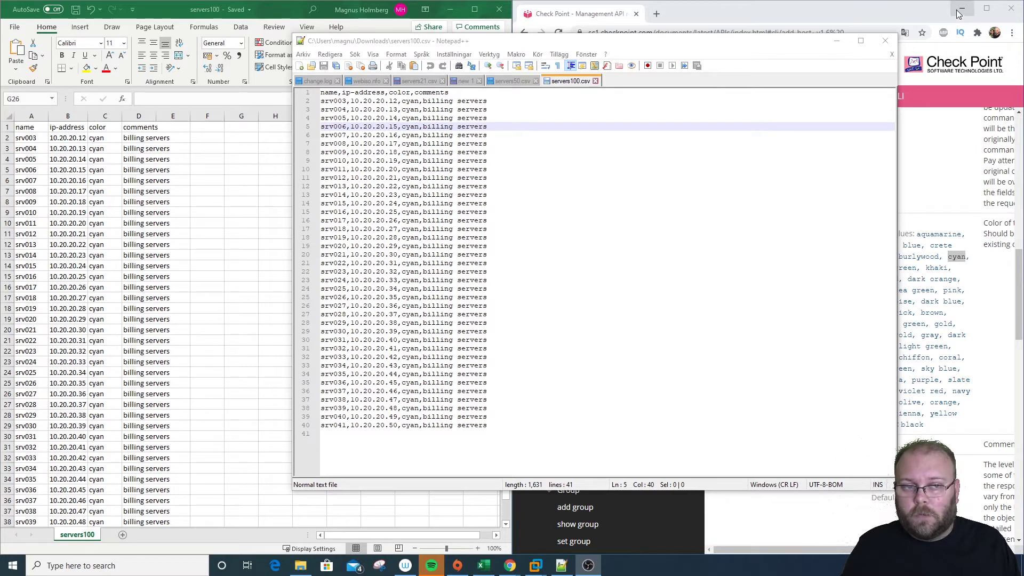
left_click(961, 9)
Launch SecureCRT in the win_10 VM and open the SSH session to 192.168.1.200
left_click(450, 9)
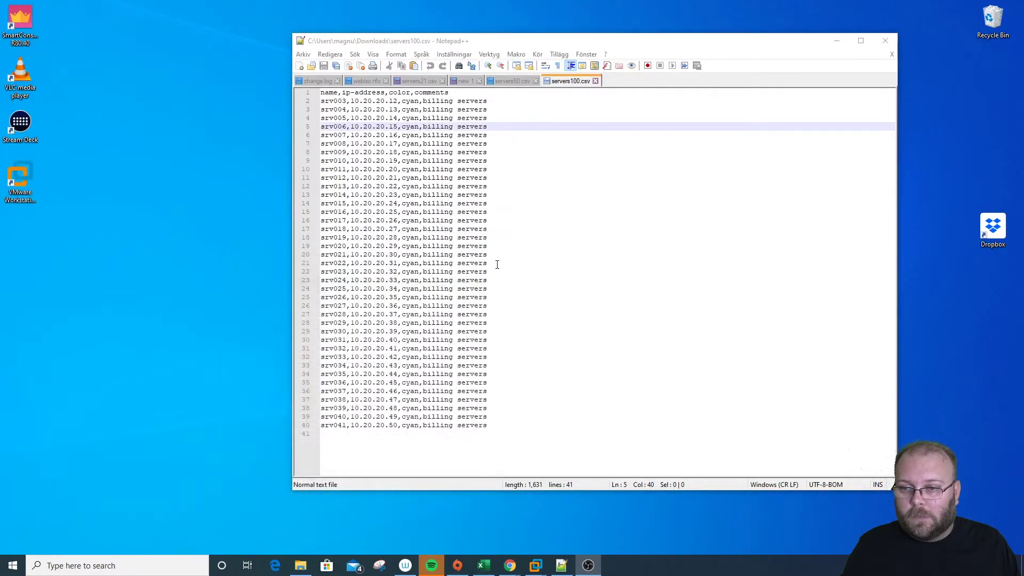
mouse_move(540, 568)
left_click(424, 507)
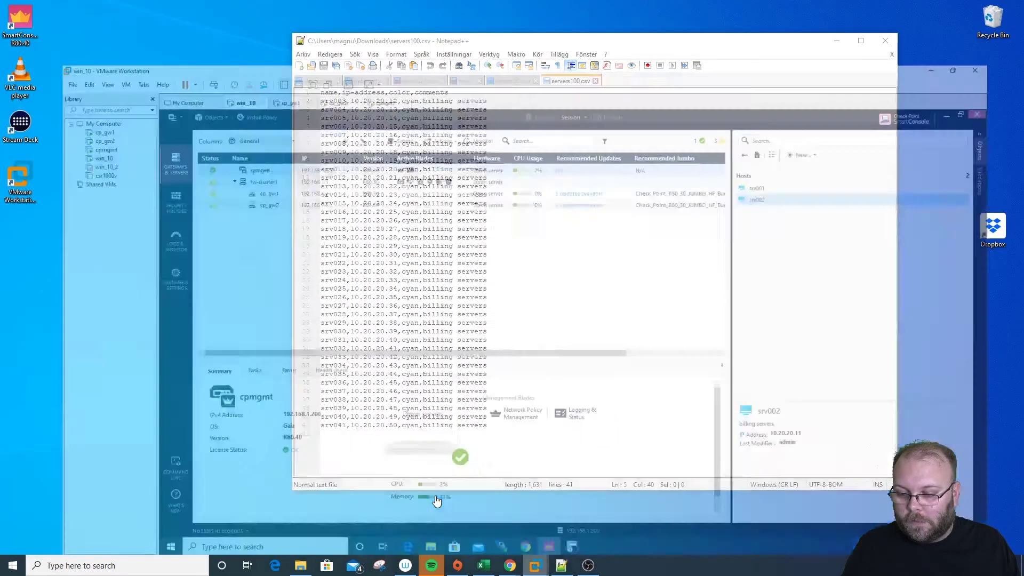
left_click(980, 55)
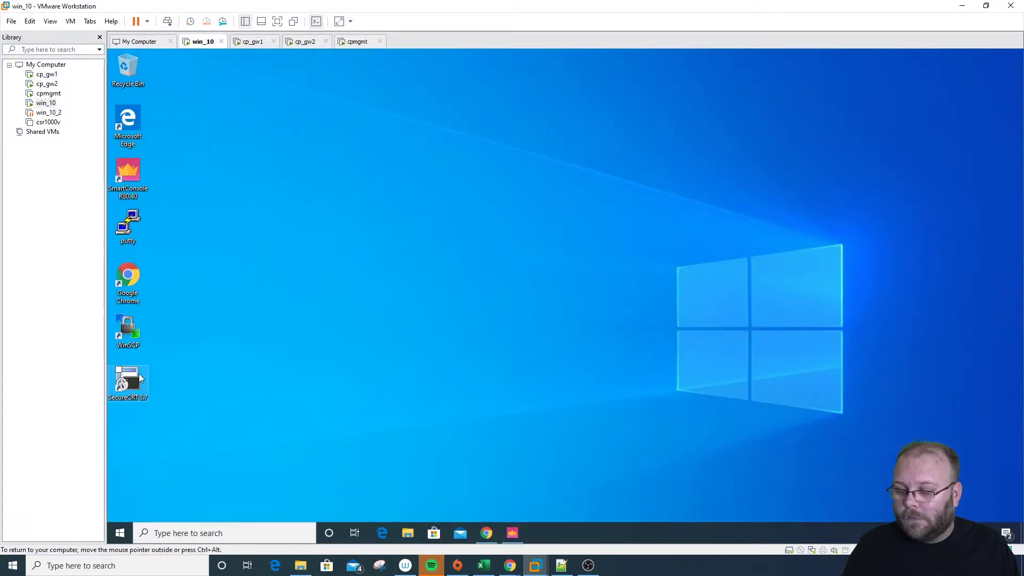
key("Return")
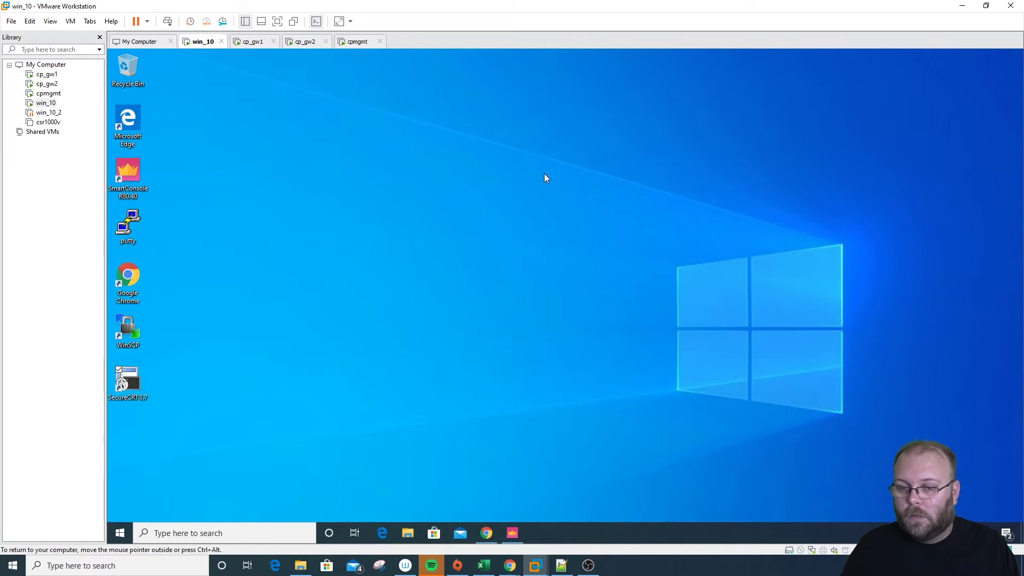
double_click(193, 149)
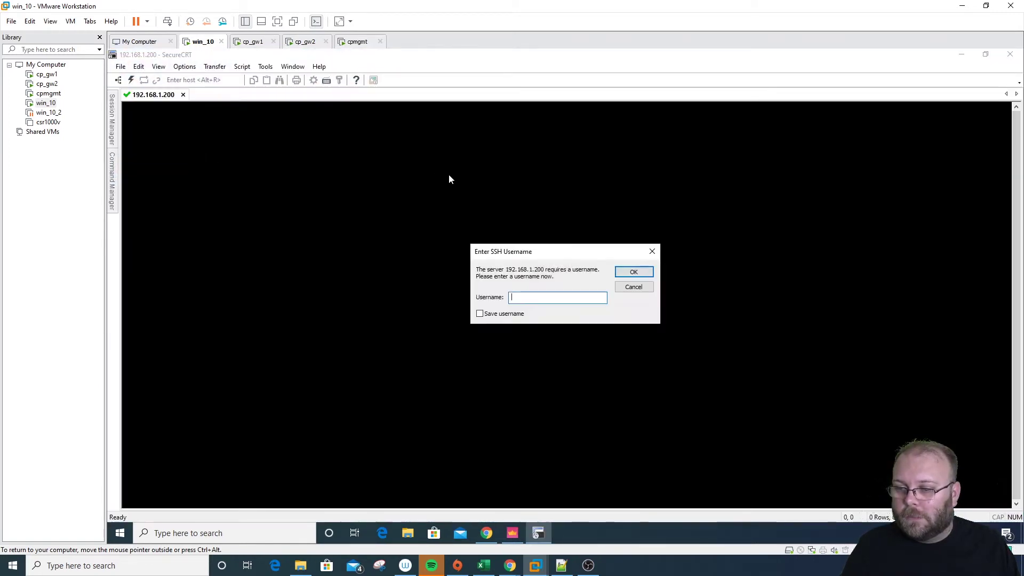
Log in with the admin username and account password, then enter expert mode
type("admin")
key("Return")
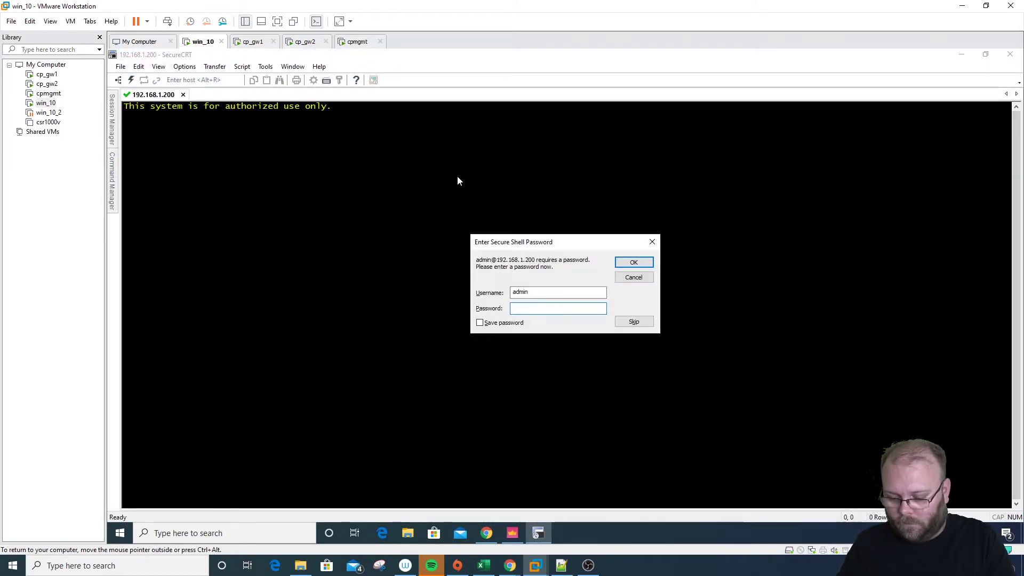
type("••••••••")
key("Return")
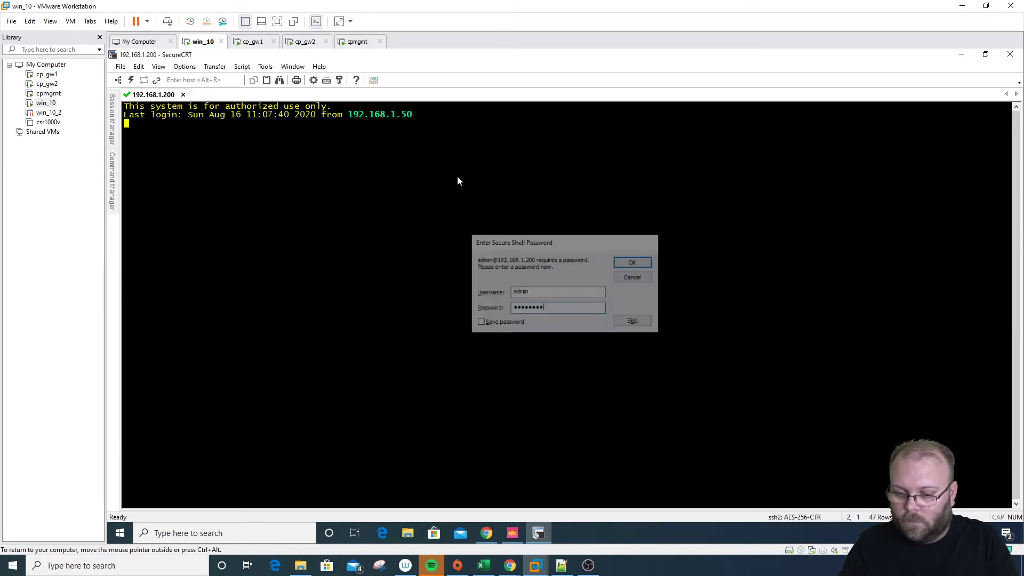
key("Return")
key("Return")
key("Return")
key("Return")
type("expert")
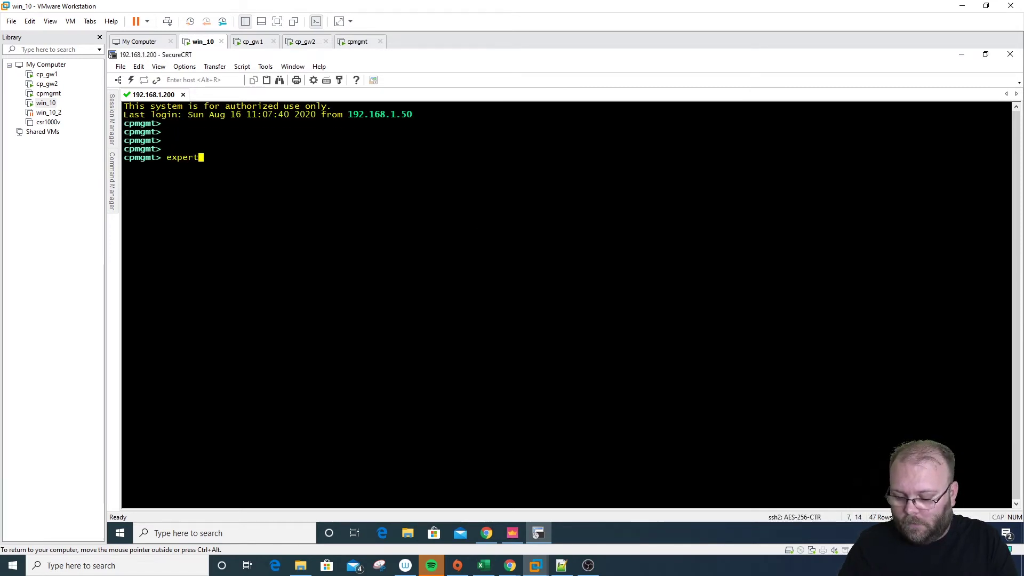
key("Return")
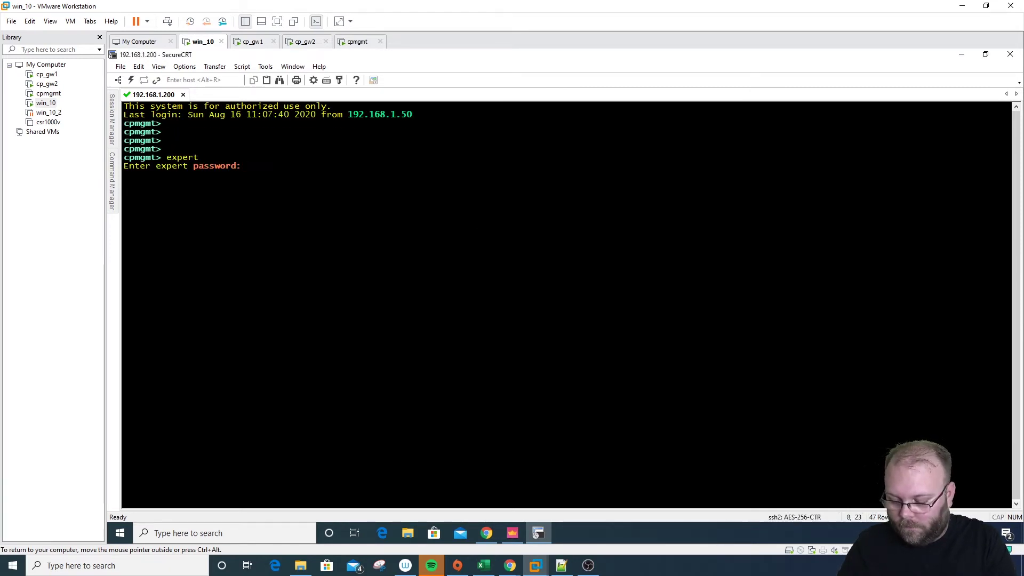
key("Return")
key("Return")
key("Return")
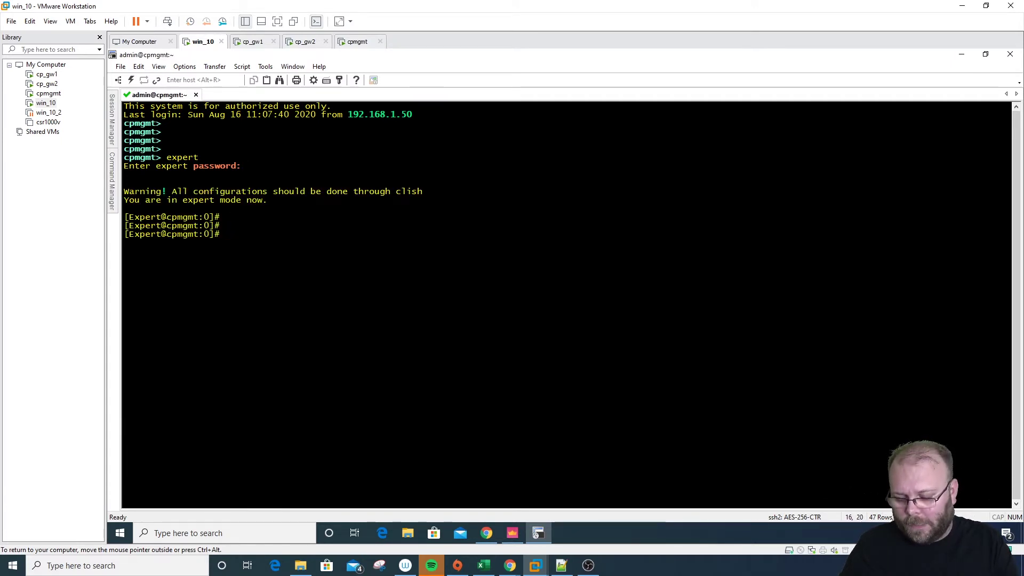
Change the working directory to /tmp, checking it with pwd before and after
type("pwd")
key("Return")
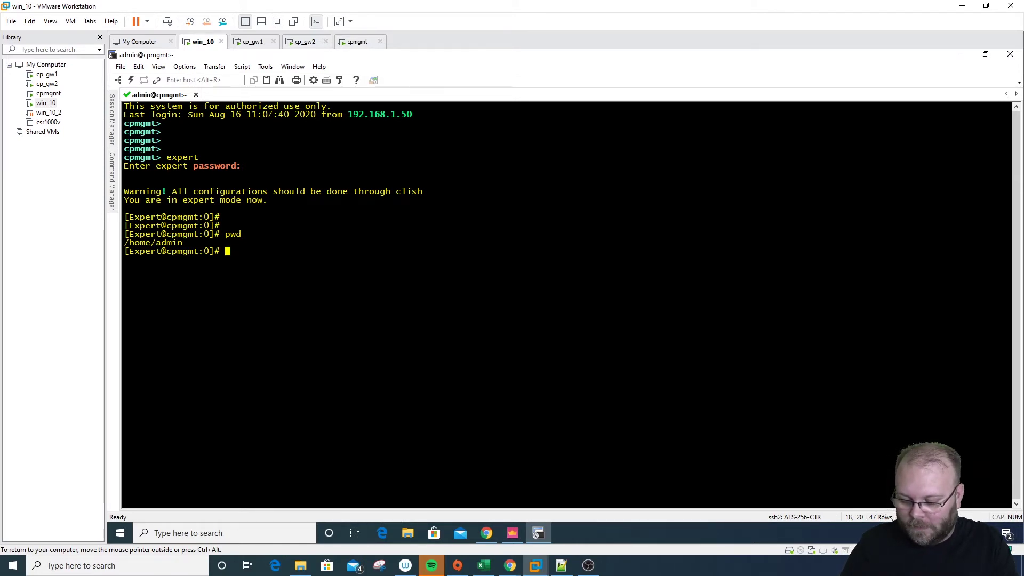
type("cd /tmp")
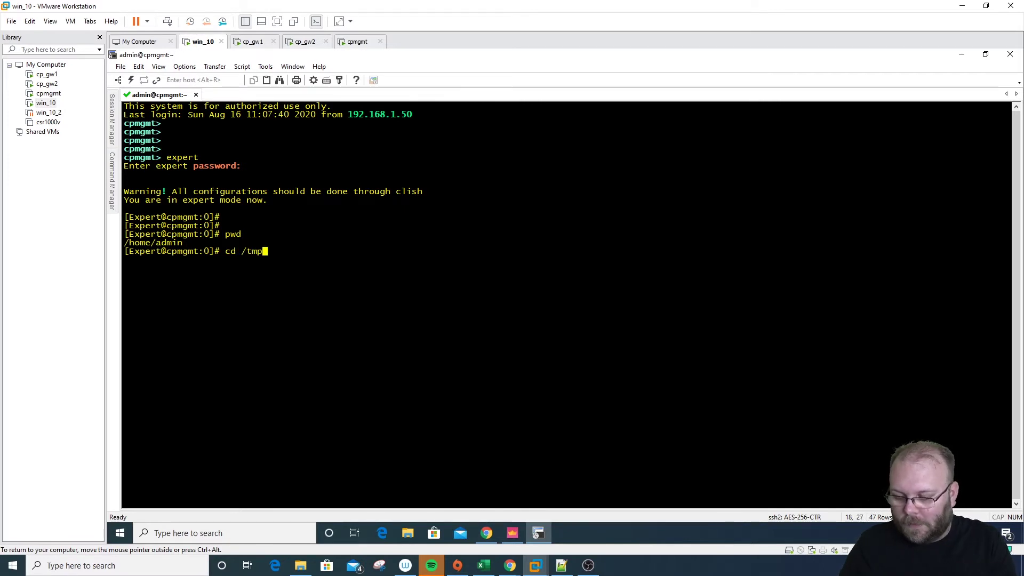
key("Return")
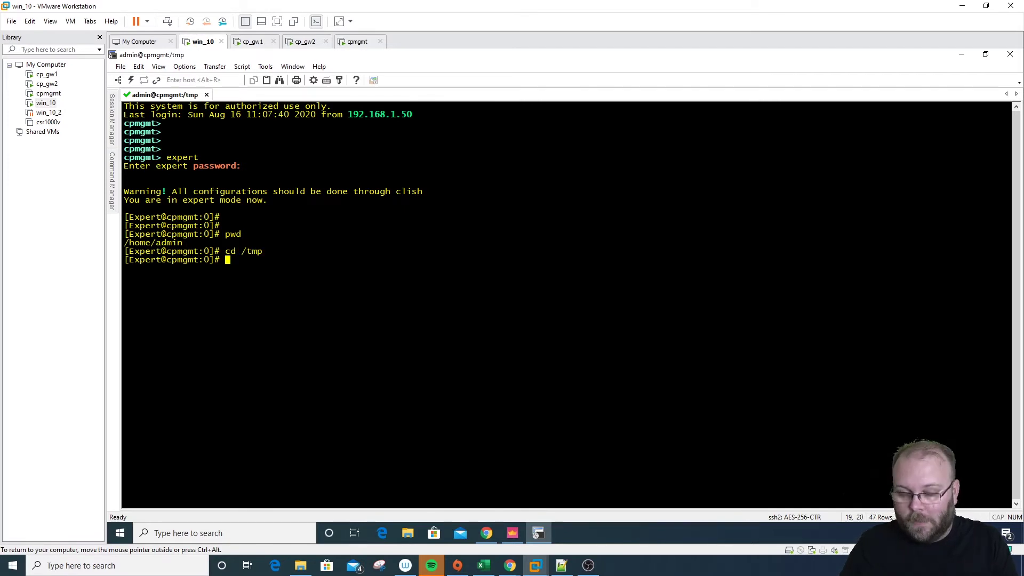
type("pw")
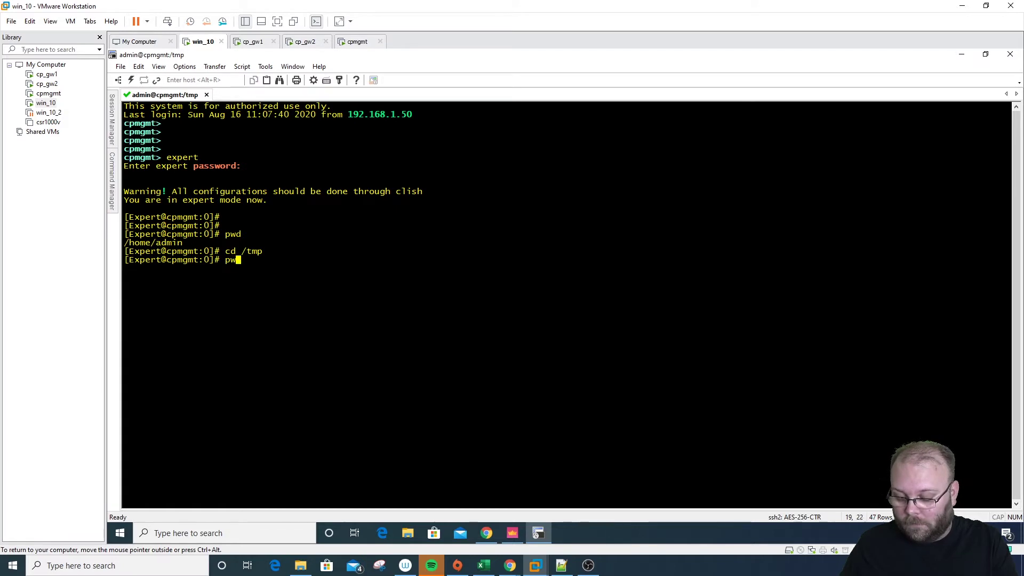
type("d")
key("Return")
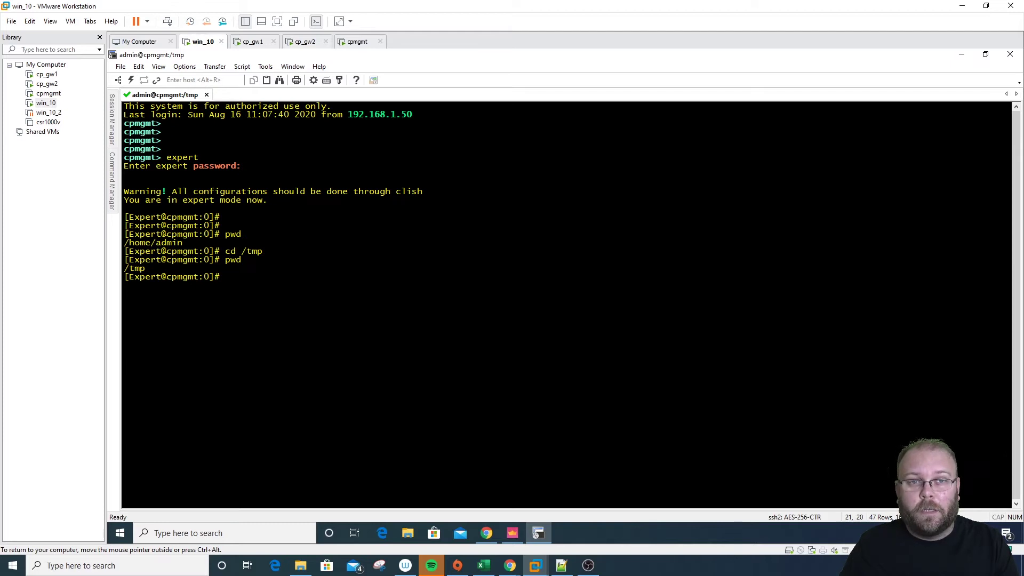
Create an empty servers100.csv with cat, then prepare 'vi servers100.csv'
type("cat ")
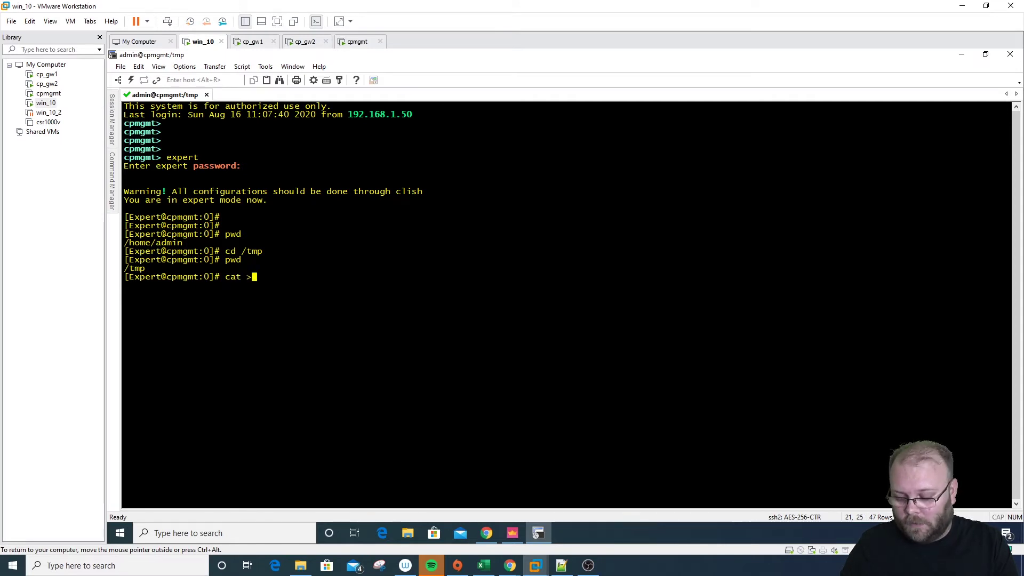
type("> s")
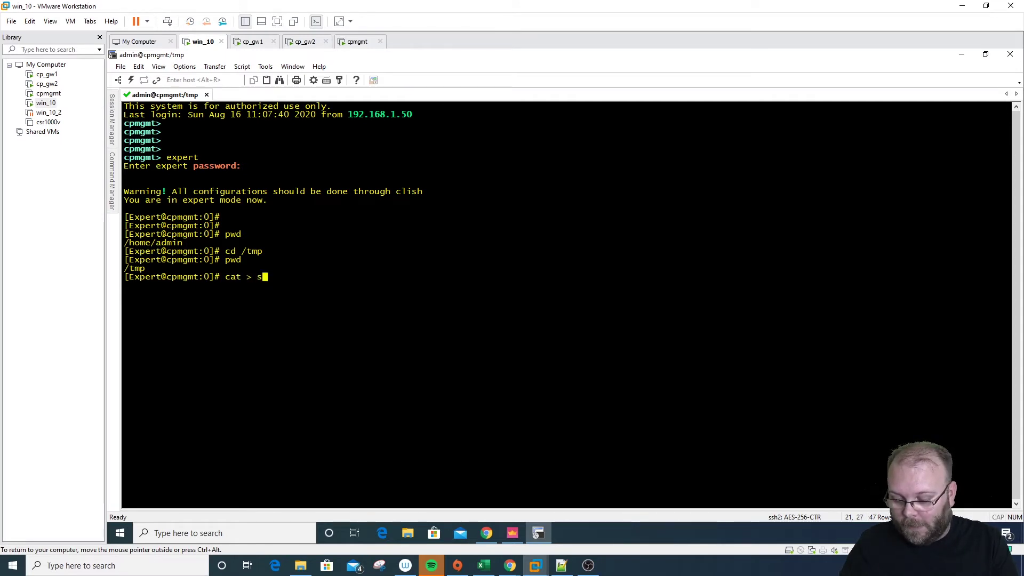
type("erver")
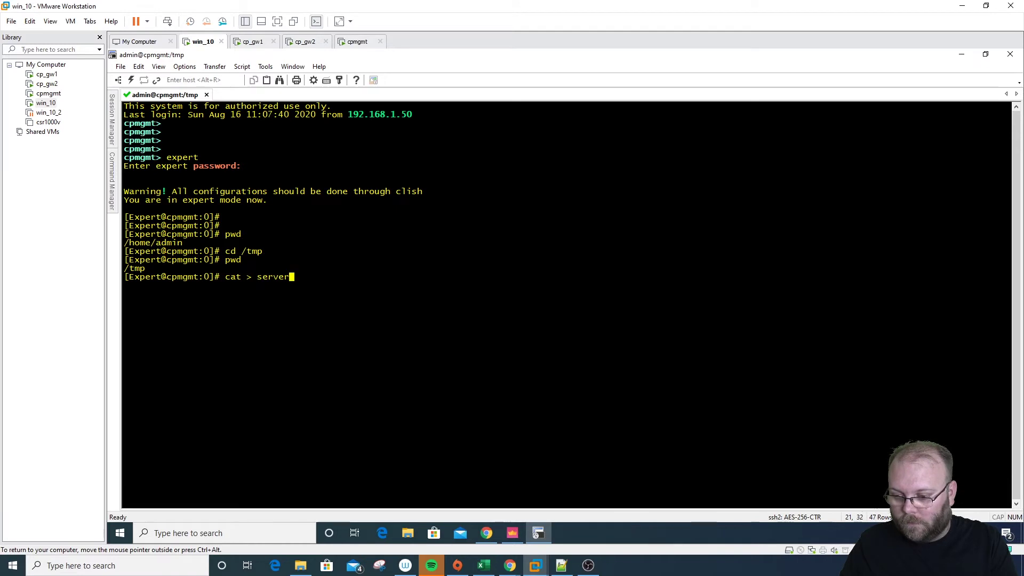
type("s100")
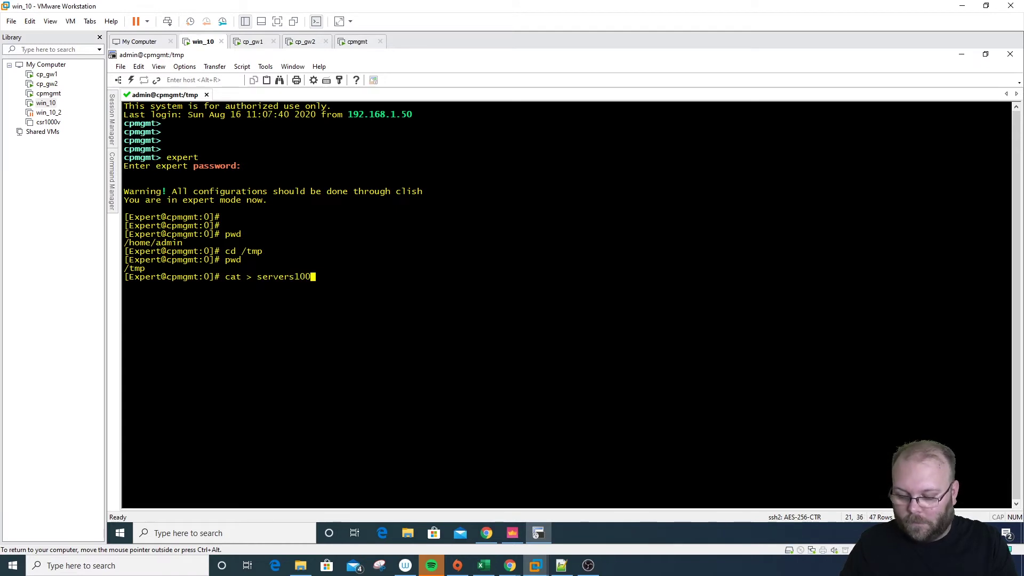
type(".csv")
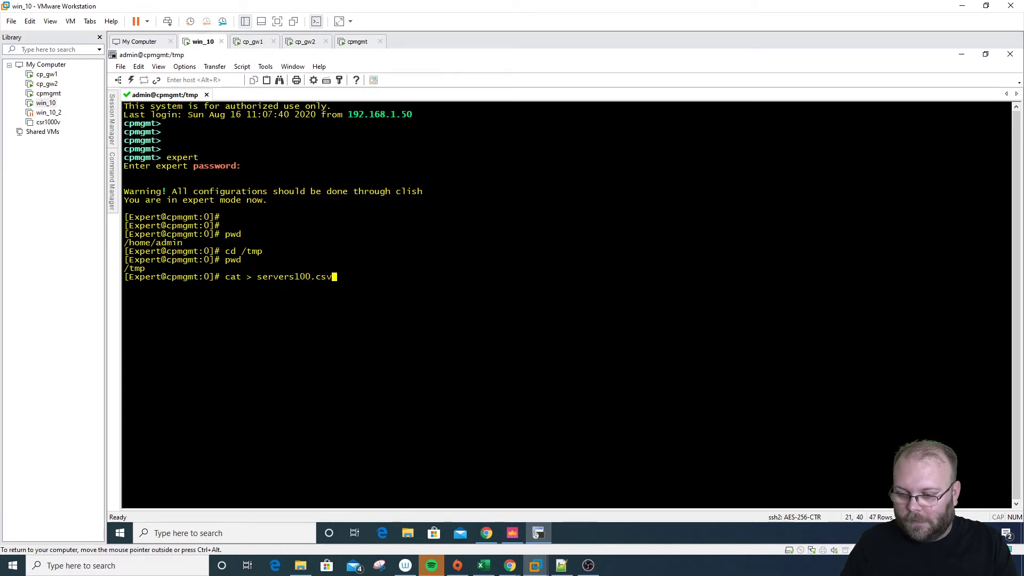
key("Return")
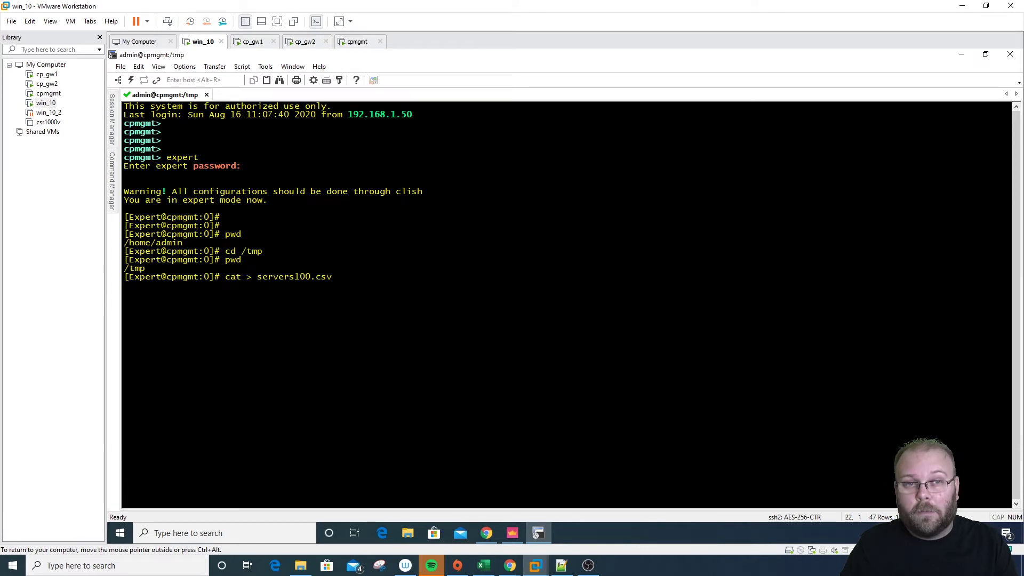
key("ctrl+c")
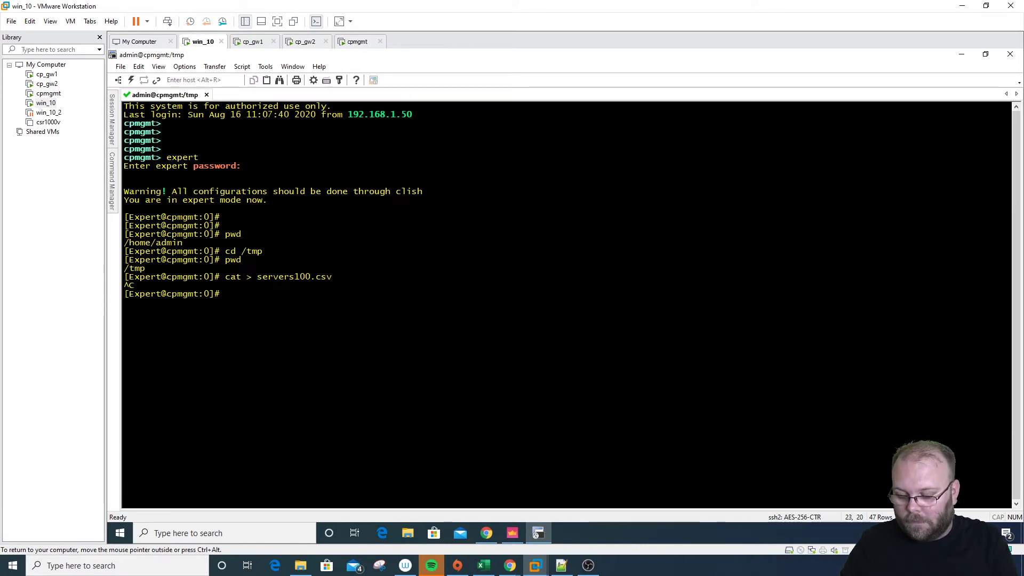
type("vi servers100.csv")
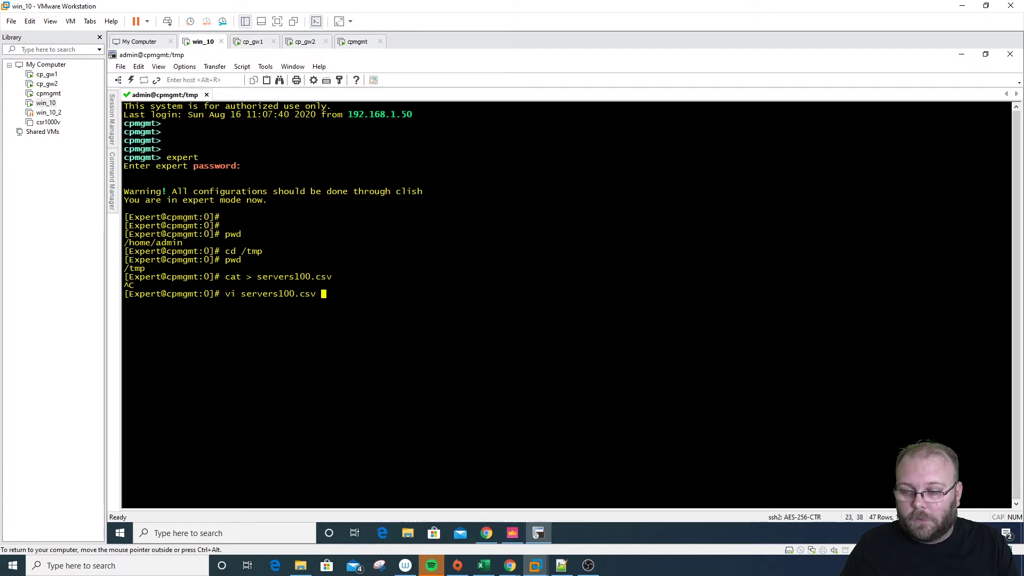
Open servers100.csv in vi and paste in the whole host list copied from Notepad++
key("Return")
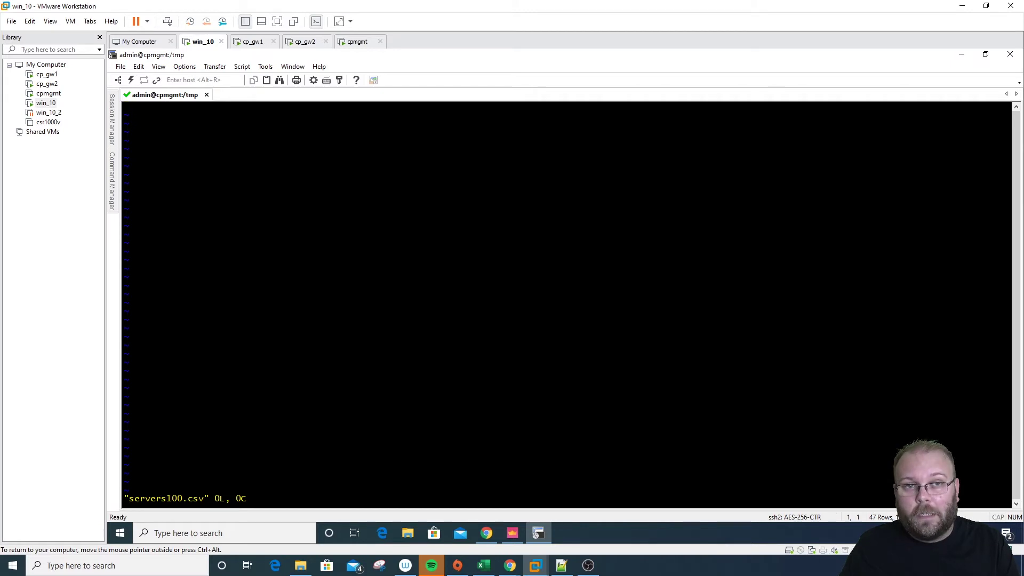
key("i")
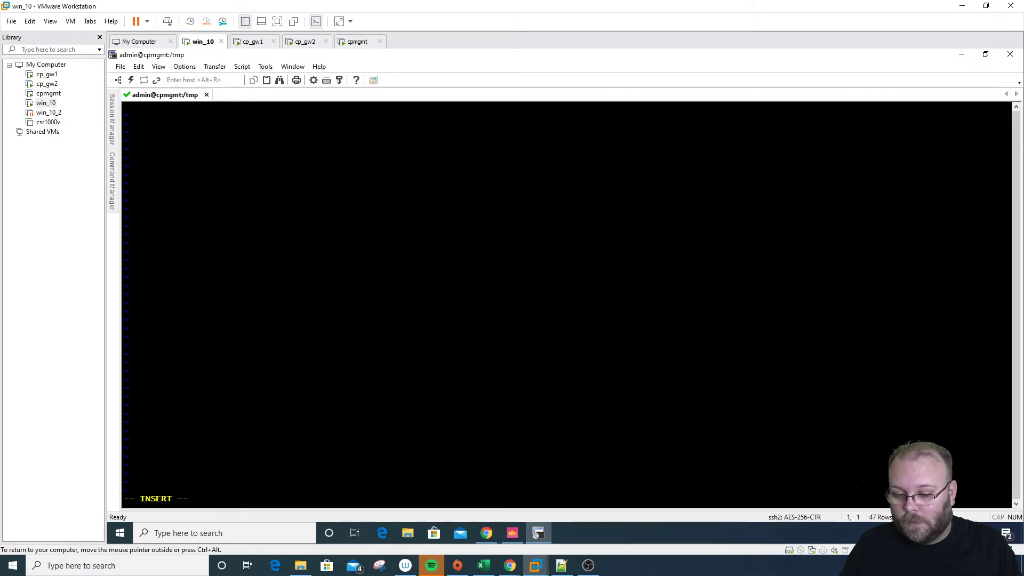
left_click(559, 566)
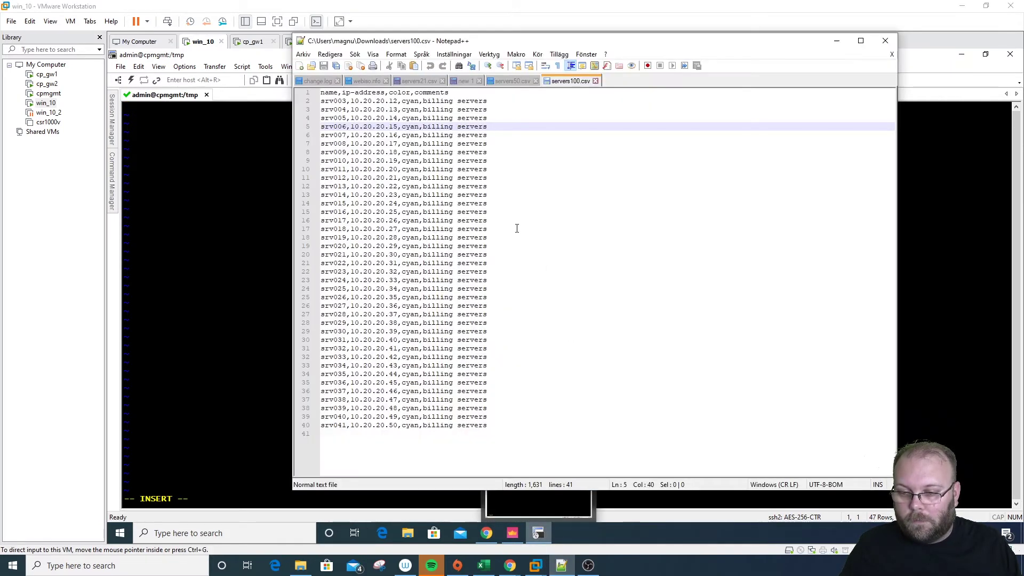
left_click(522, 165)
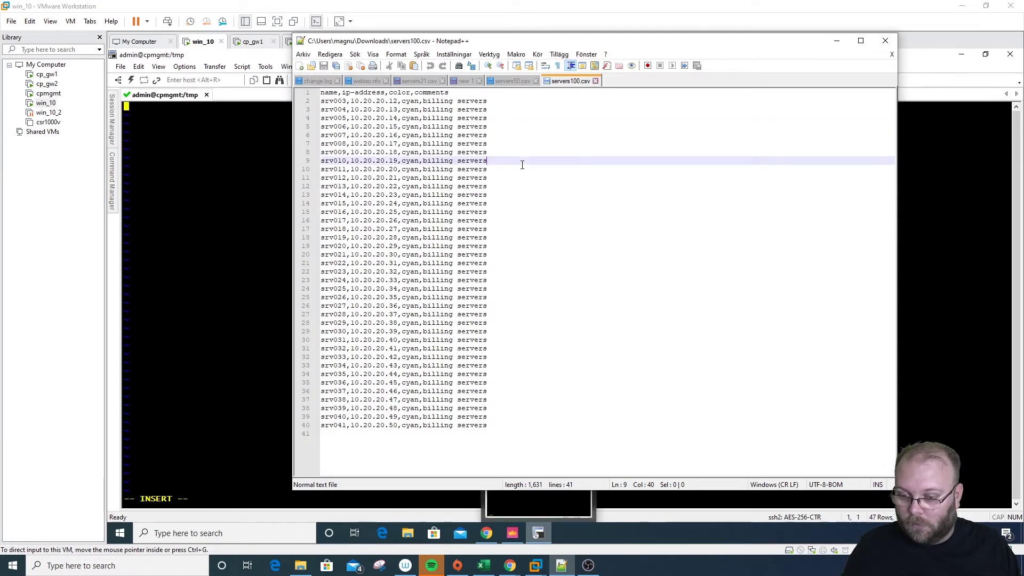
key("ctrl+a")
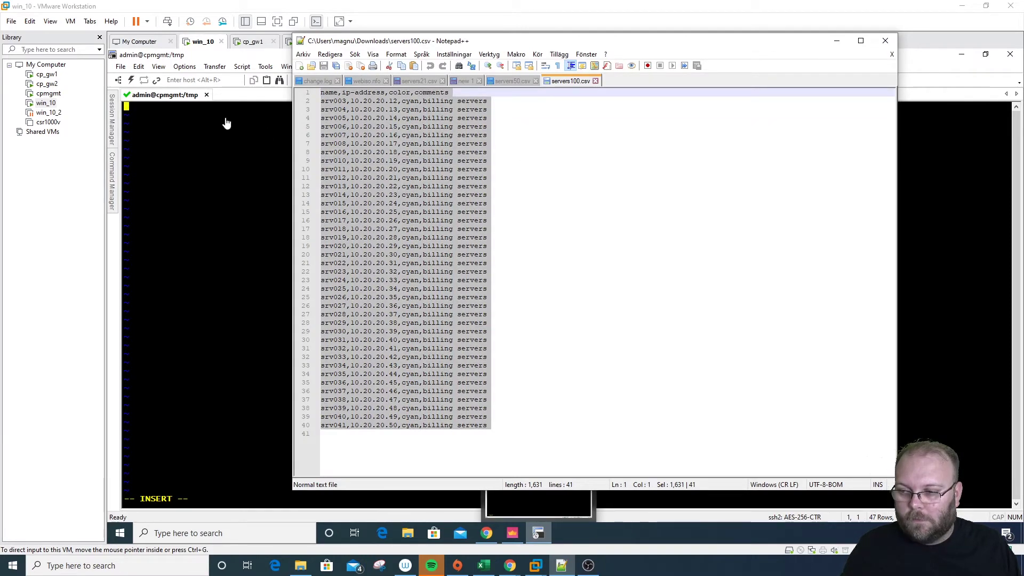
left_click(191, 109)
right_click(191, 110)
left_click(227, 128)
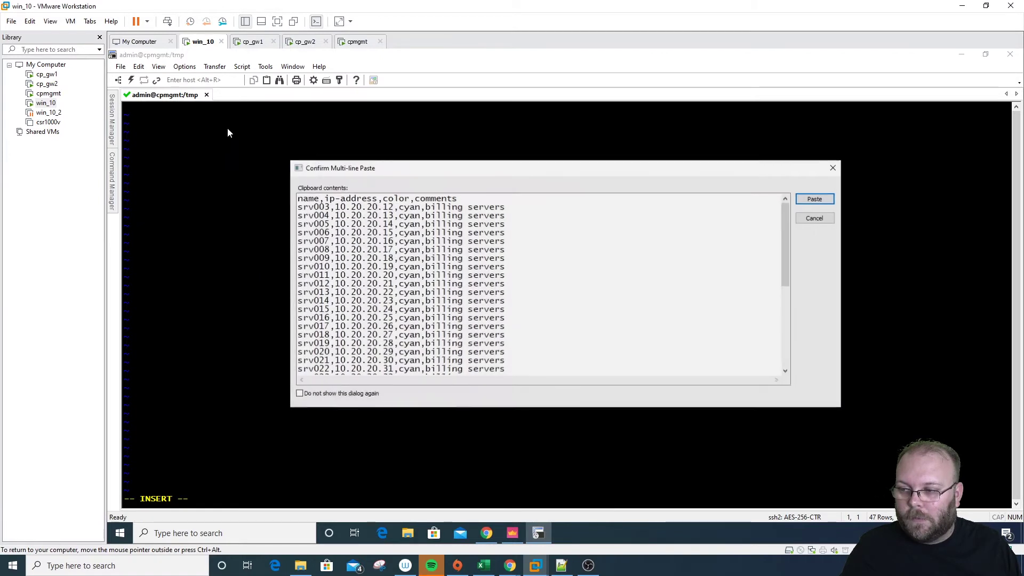
left_click(817, 200)
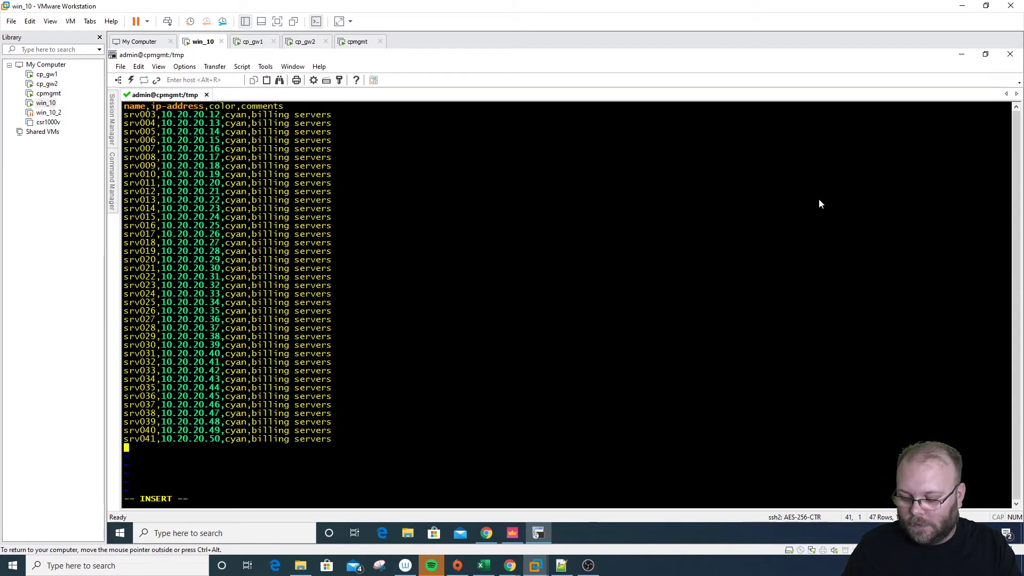
Save servers100.csv with :wq and print its contents with cat
key("Escape")
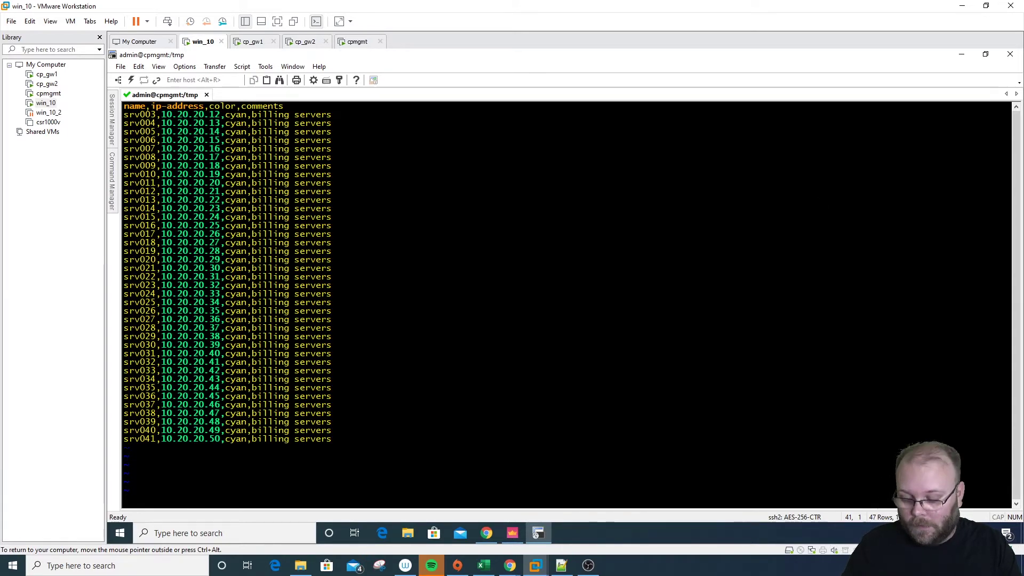
type(":")
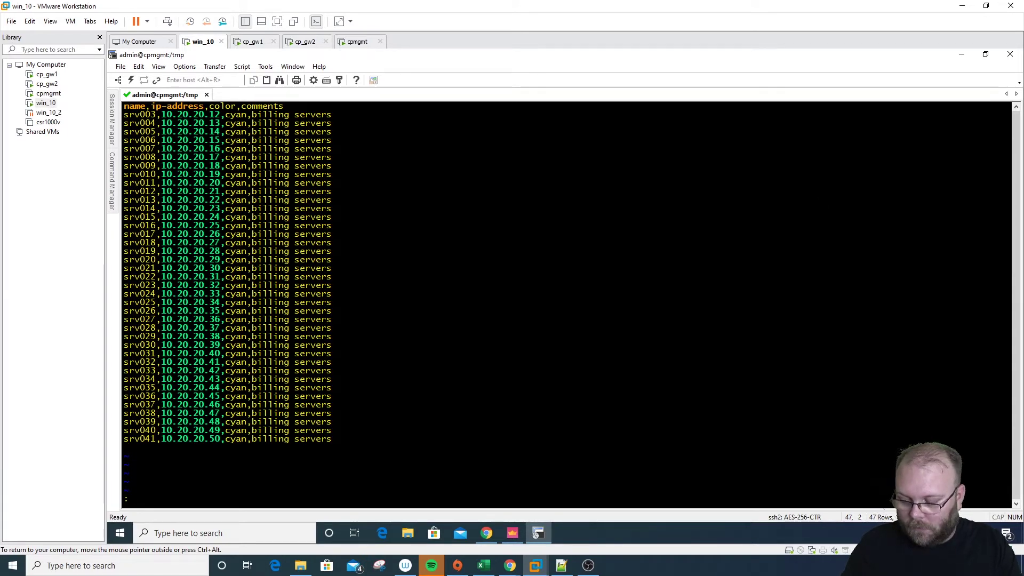
type("wq")
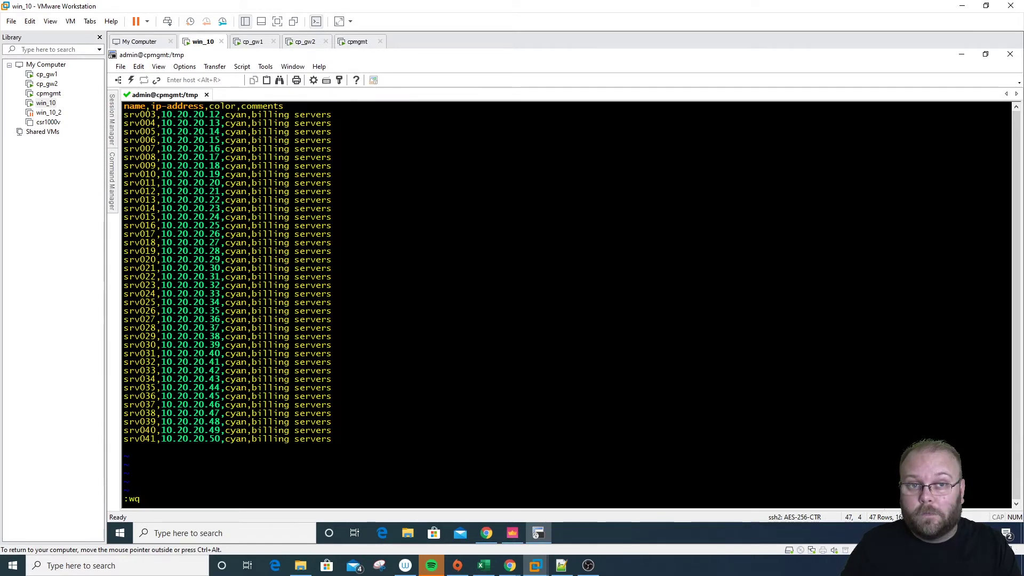
key("Return")
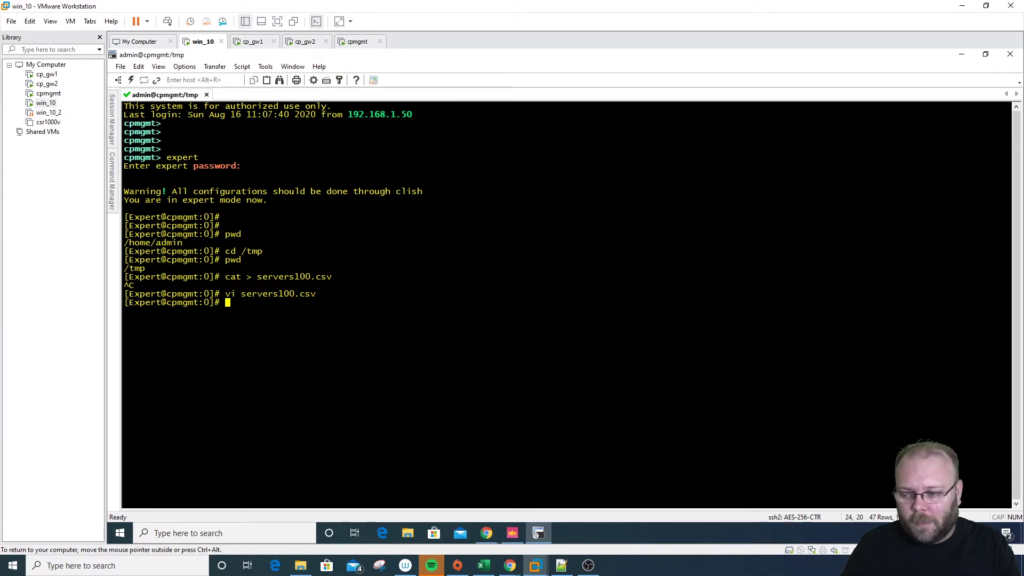
type("cat servers100.csv")
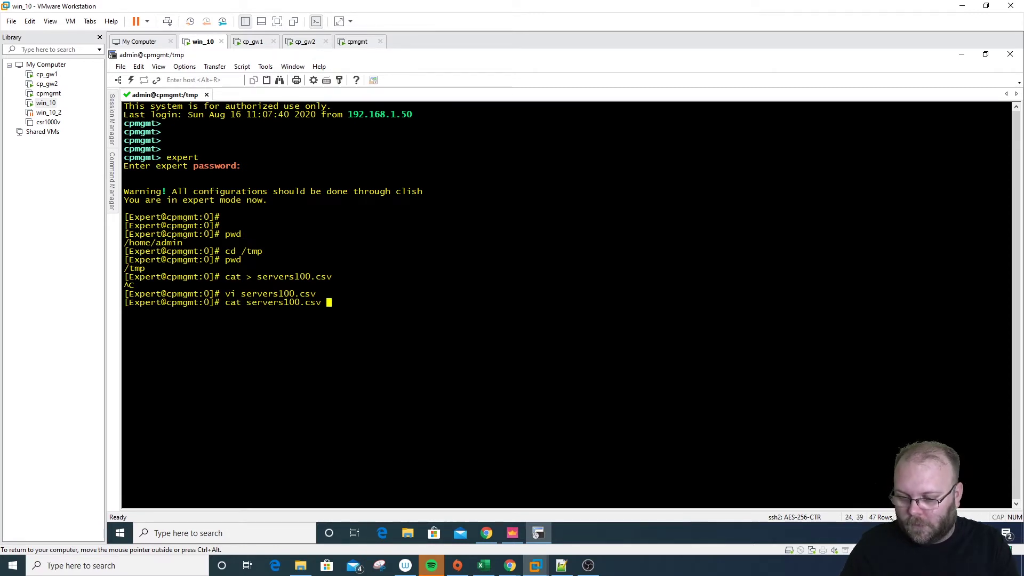
key("Return")
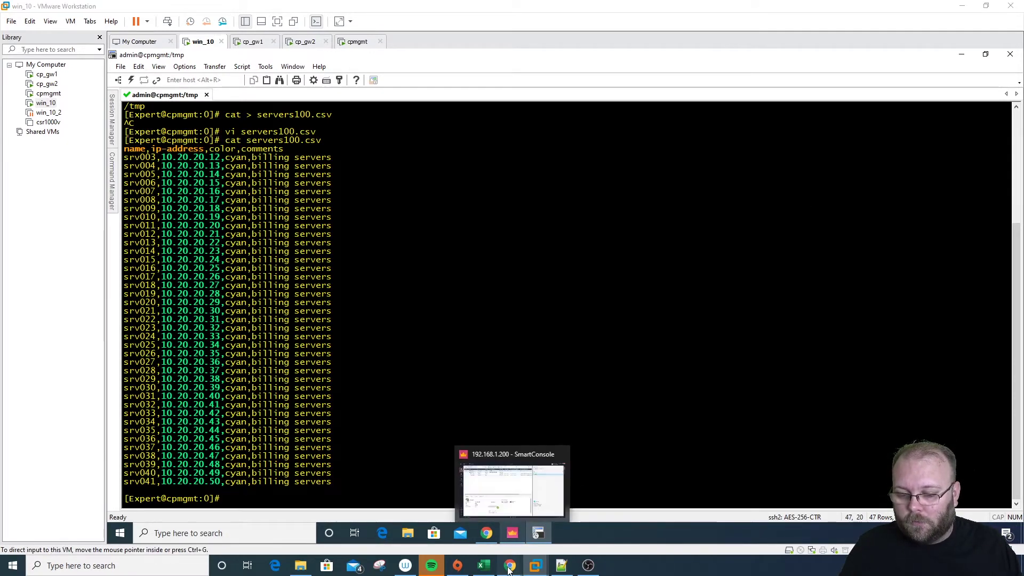
Scroll through the Check Point API reference in Chrome
mouse_move(510, 566)
left_click(537, 513)
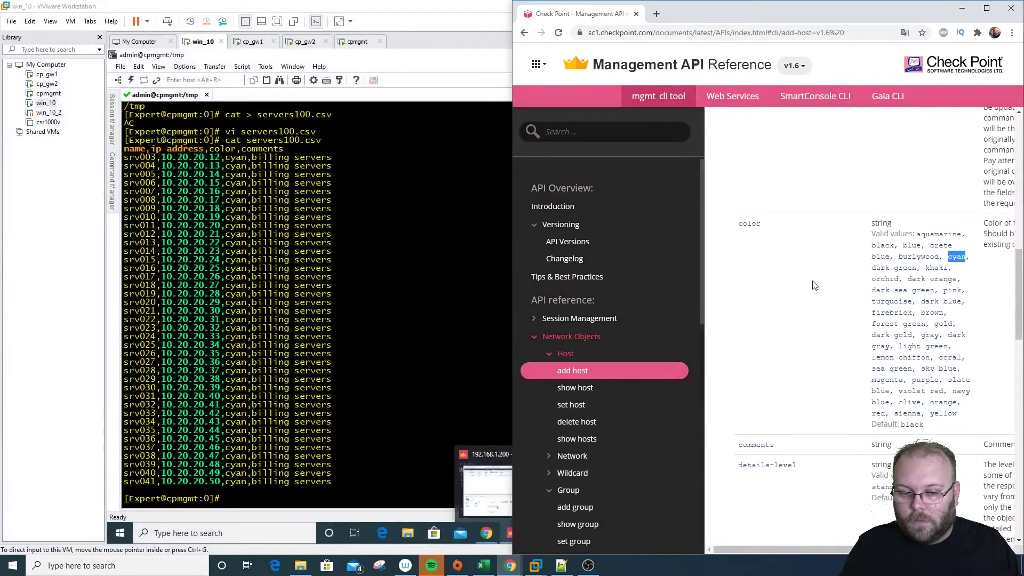
scroll(819, 313, "up", 5)
scroll(819, 314, "up", 4)
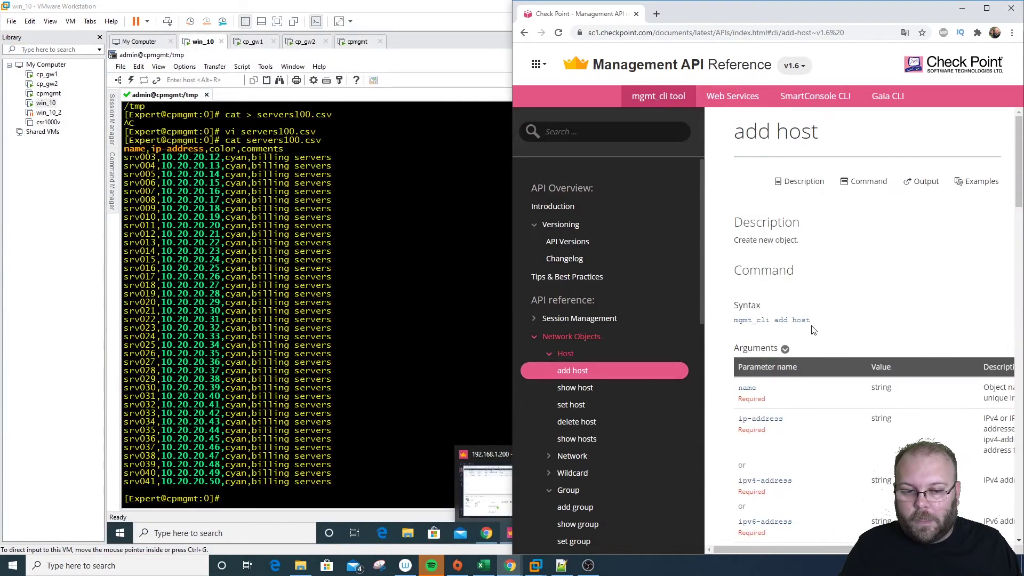
left_click_drag(811, 320, 742, 320)
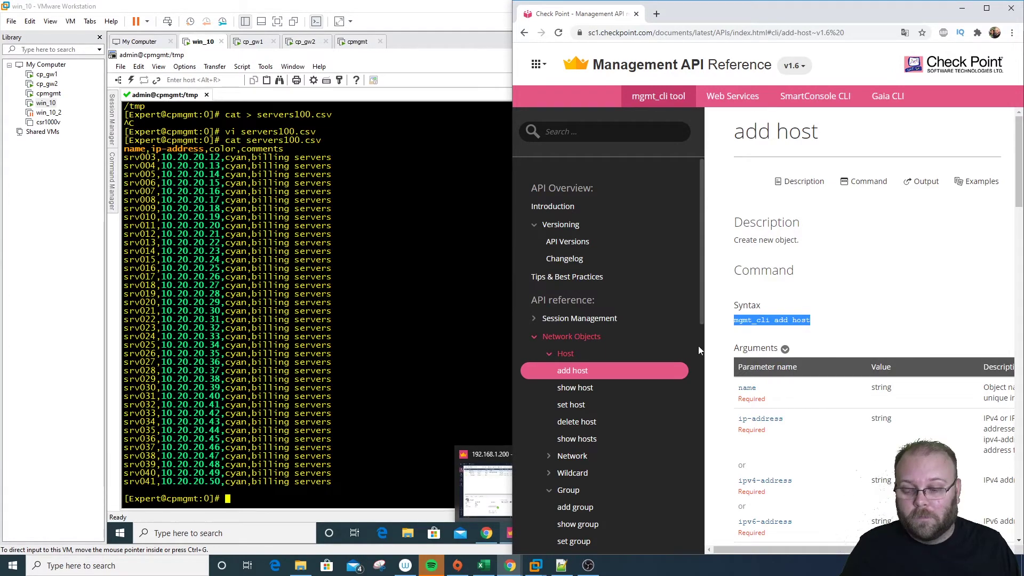
Read the sk113078 batch-import article, then minimize it and return to the VM terminal
key("alt+Tab")
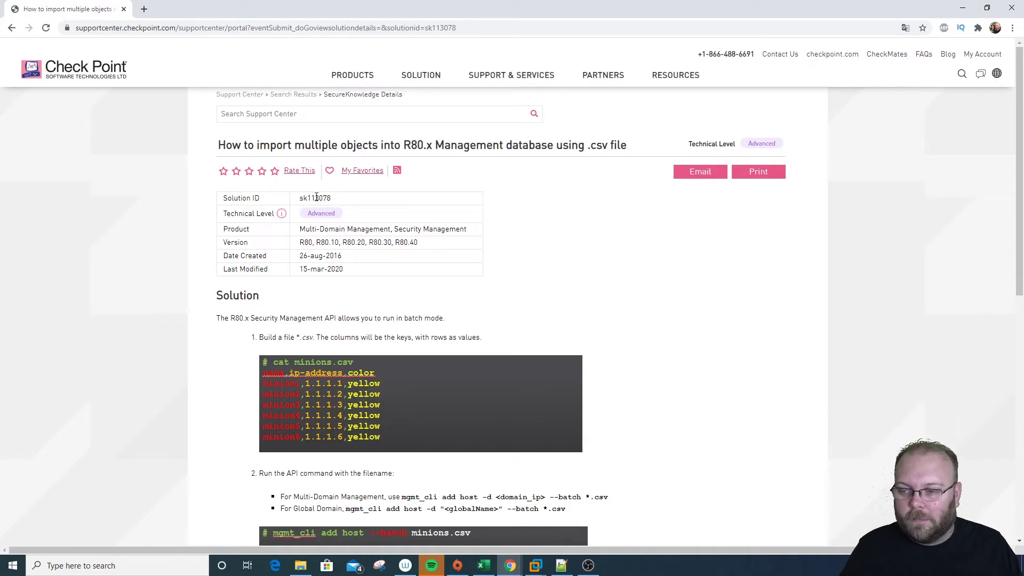
double_click(322, 197)
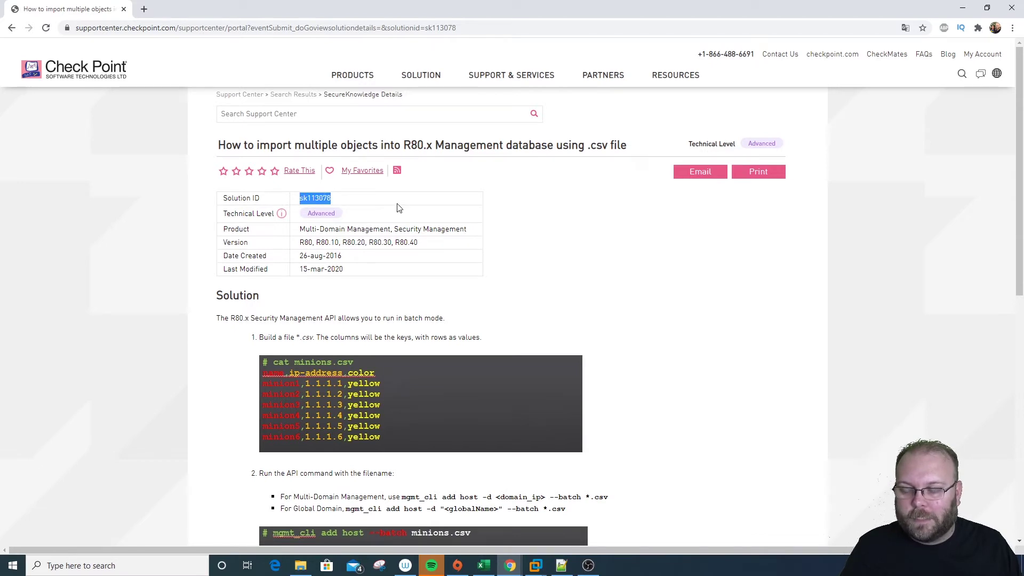
left_click(366, 204)
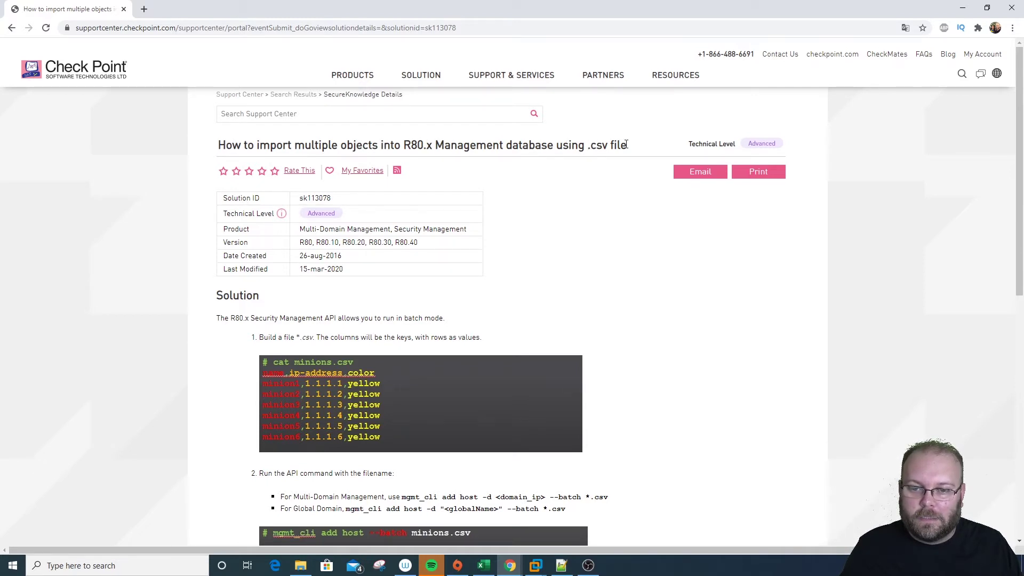
scroll(536, 266, "down", 4)
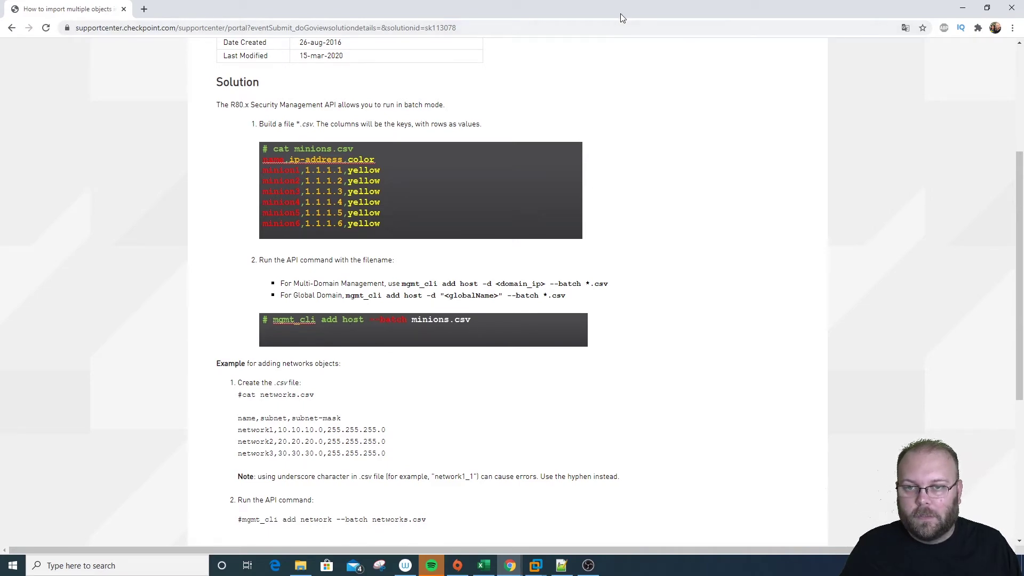
left_click(963, 8)
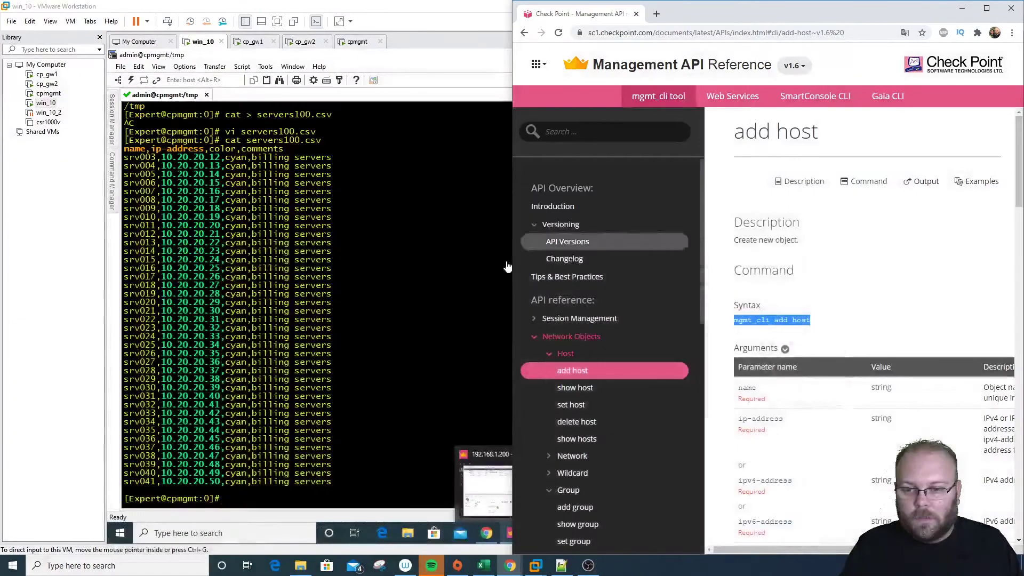
left_click(448, 375)
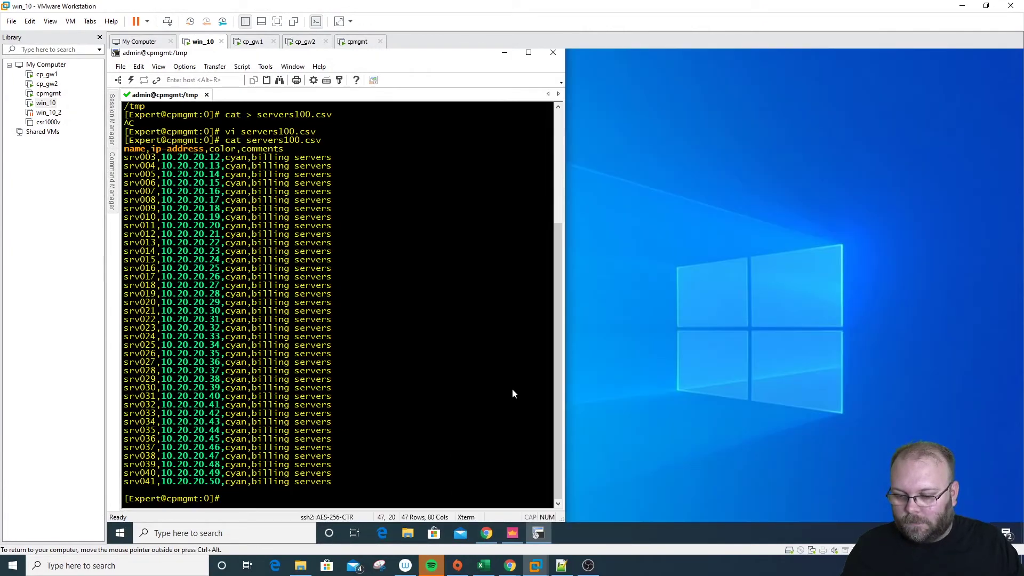
Snap SmartConsole to the right half of the screen and the terminal to the left
left_click(512, 533)
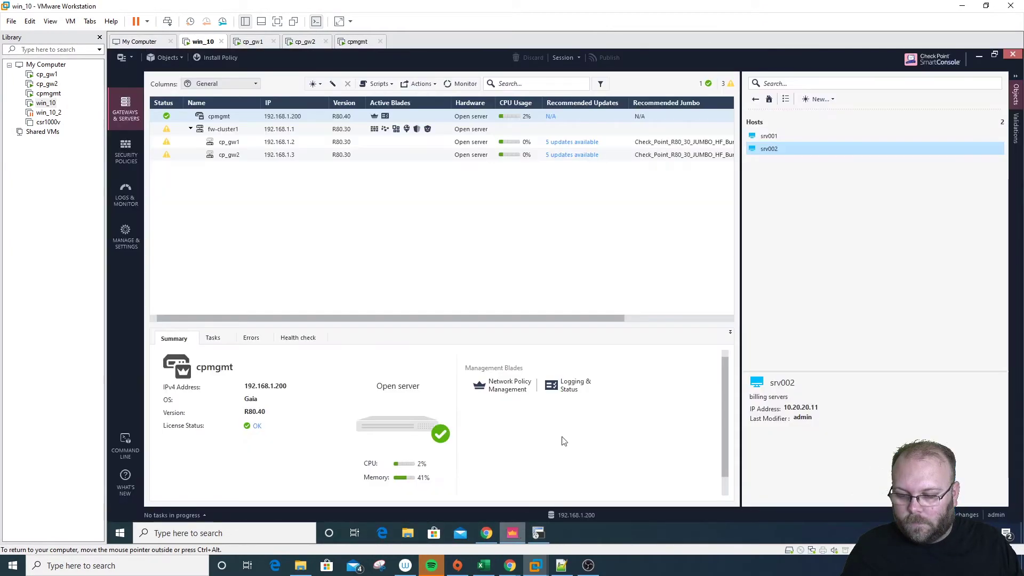
key("super+Right")
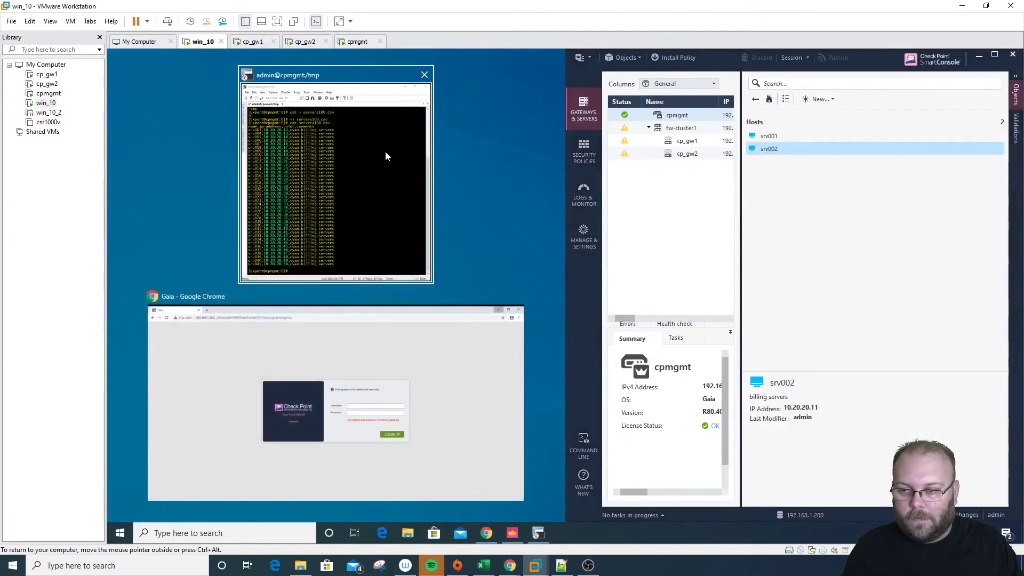
left_click(387, 153)
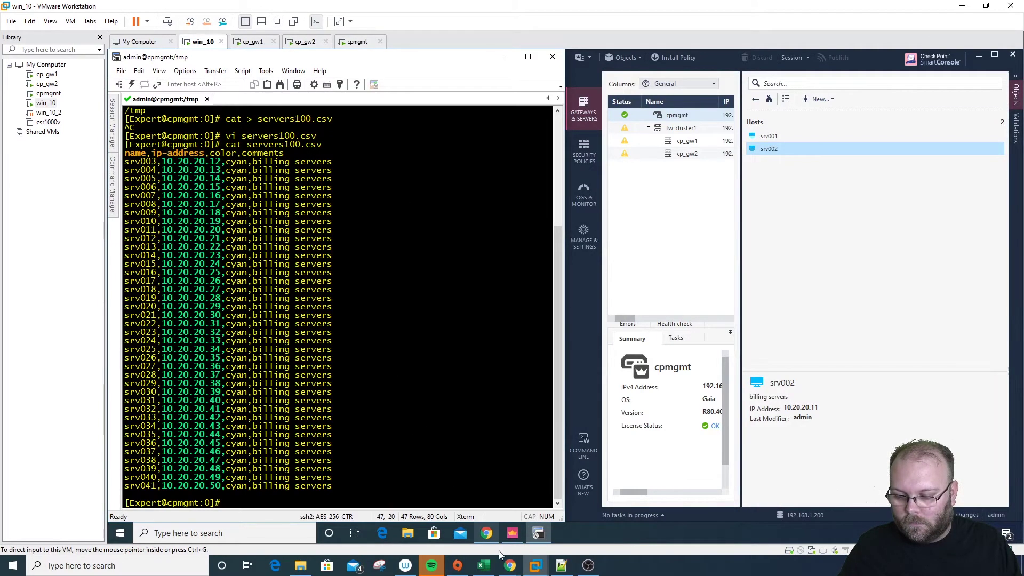
Copy the Multi-Domain batch add host command from the article and paste it at the prompt
mouse_move(510, 566)
left_click(496, 520)
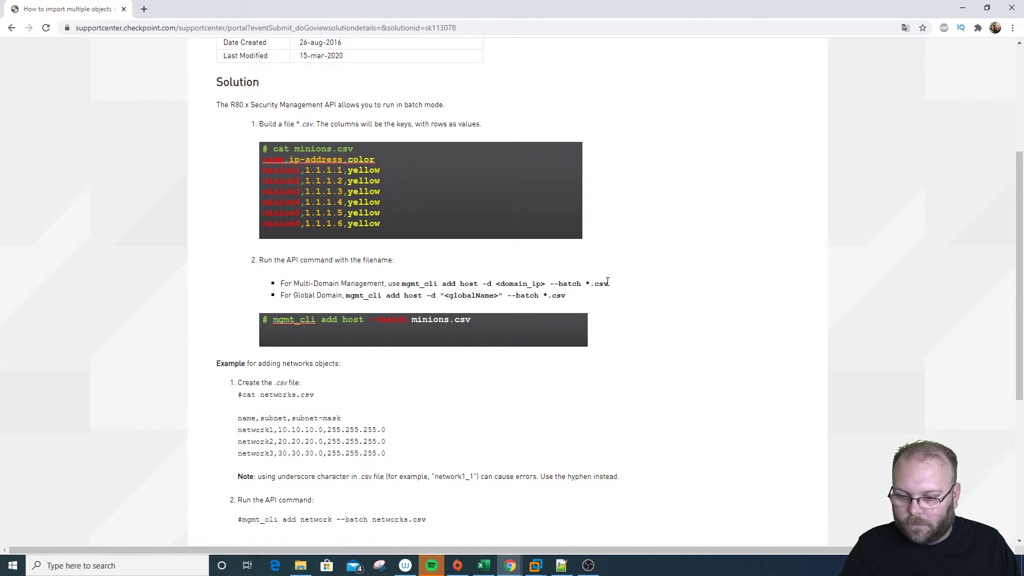
left_click_drag(608, 281, 405, 283)
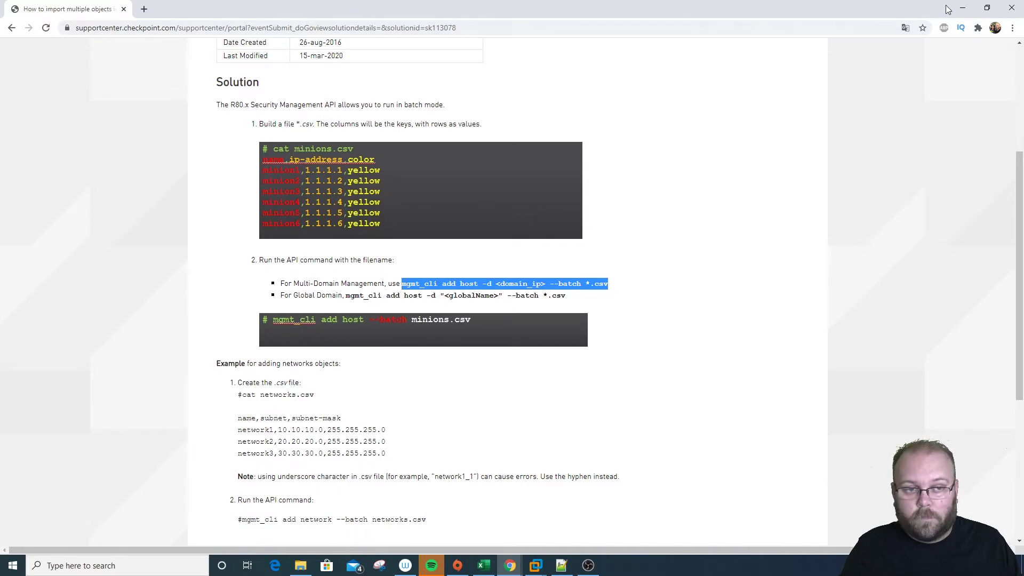
left_click(963, 8)
right_click(395, 332)
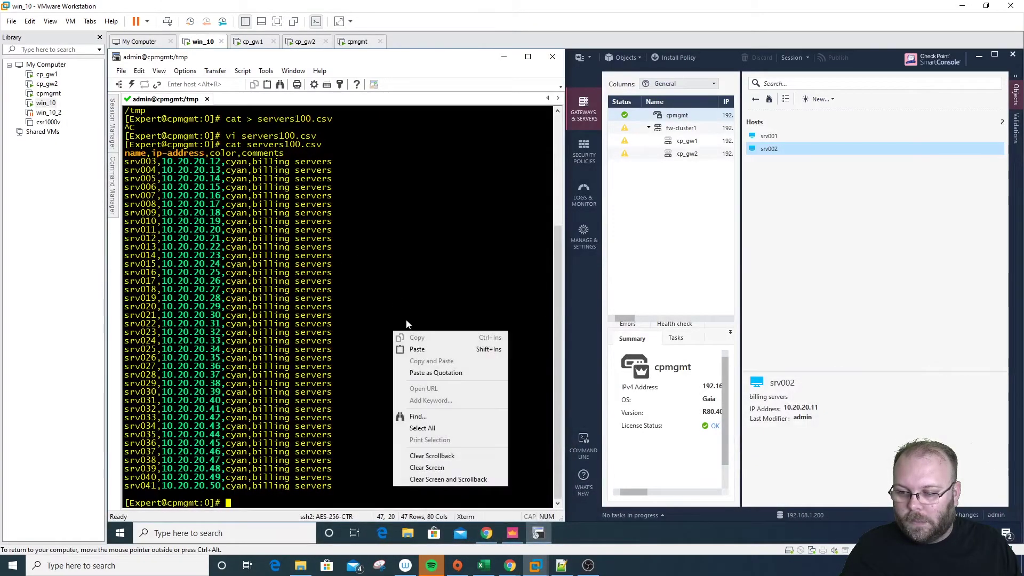
left_click(428, 347)
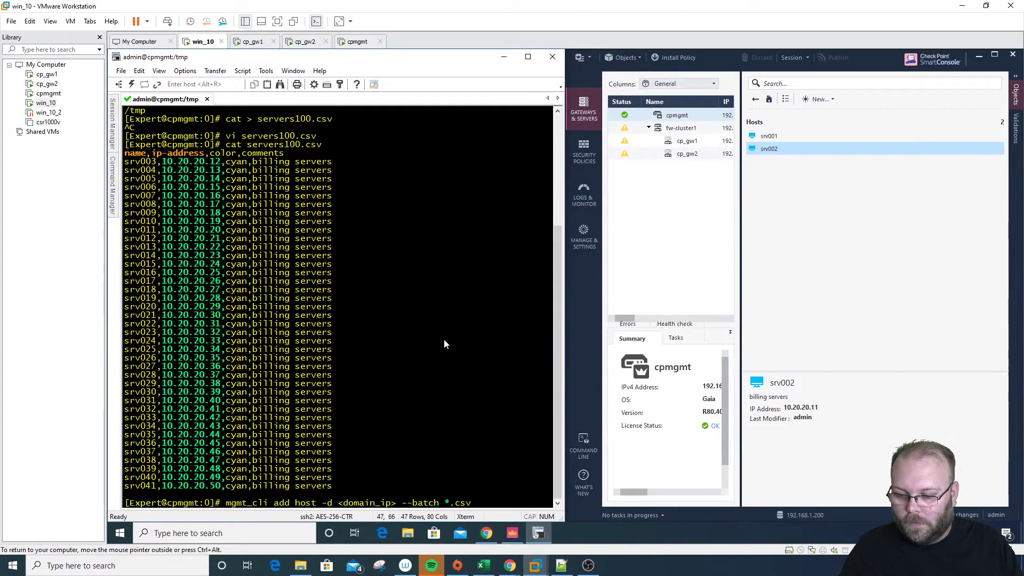
Remove the <domain_ip> placeholder, set the file to servers100.csv and run the command
key("Left")
key("Left")
key("Left")
key("Left")
key("Left")
key("Left")
key("Left")
key("Left")
key("Left")
key("Left")
key("Left")
key("Left")
key("Left")
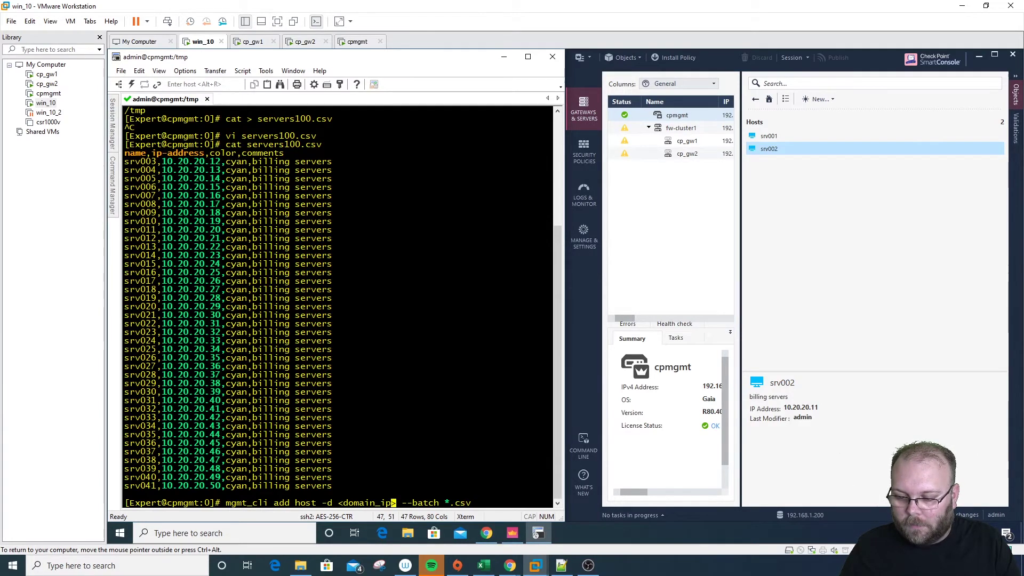
key("BackSpace")
key("BackSpace")
key("BackSpace")
key("BackSpace")
key("BackSpace")
key("BackSpace")
key("BackSpace")
key("BackSpace")
key("BackSpace")
key("BackSpace")
key("BackSpace")
key("BackSpace")
key("BackSpace")
key("BackSpace")
key("BackSpace")
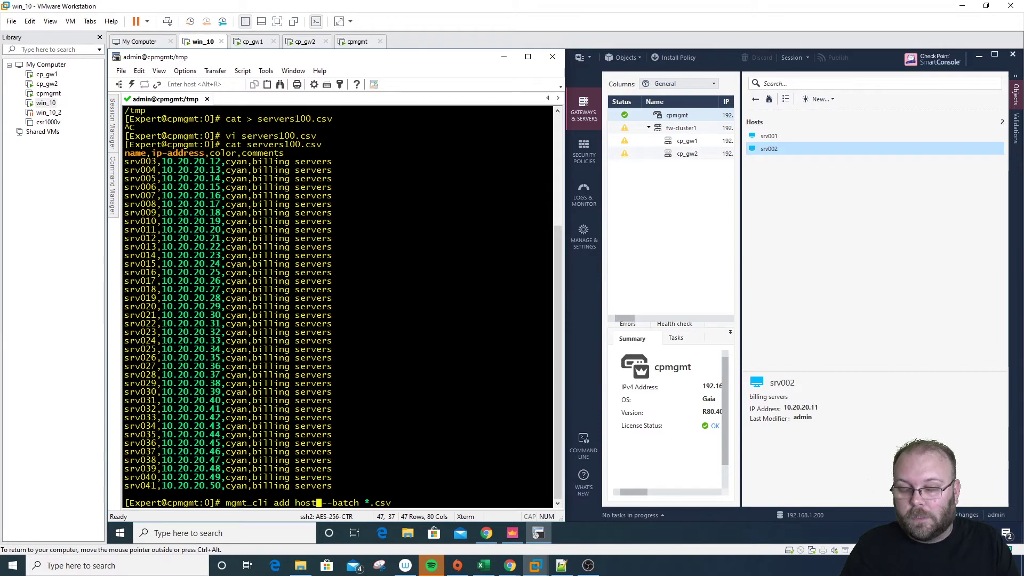
key("Right")
key("Right")
key("Right")
key("Right")
key("Right")
key("Right")
key("Right")
key("Right")
key("Right")
key("Right")
key("Right")
key("Right")
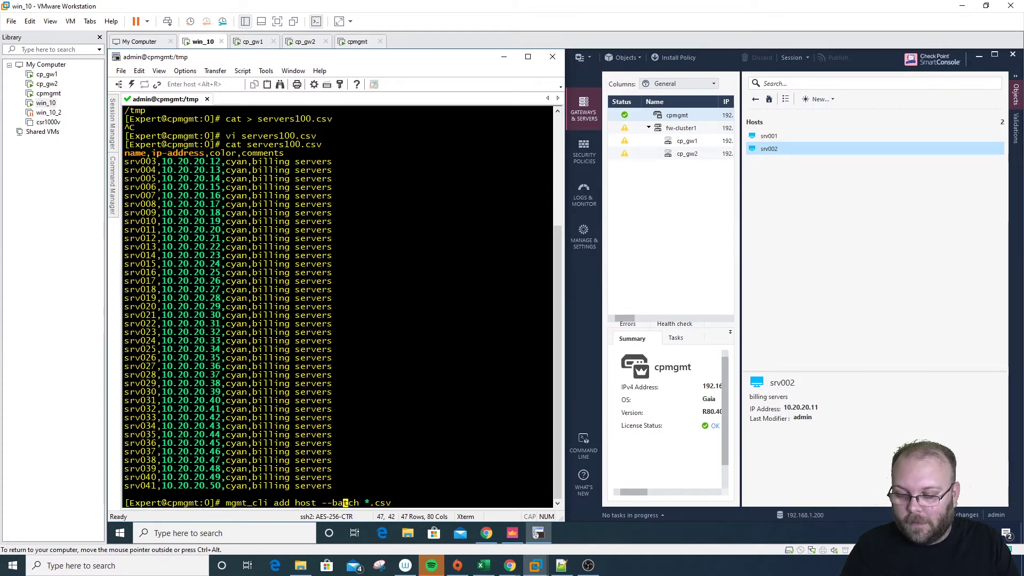
key("BackSpace")
key("BackSpace")
key("BackSpace")
key("BackSpace")
key("BackSpace")
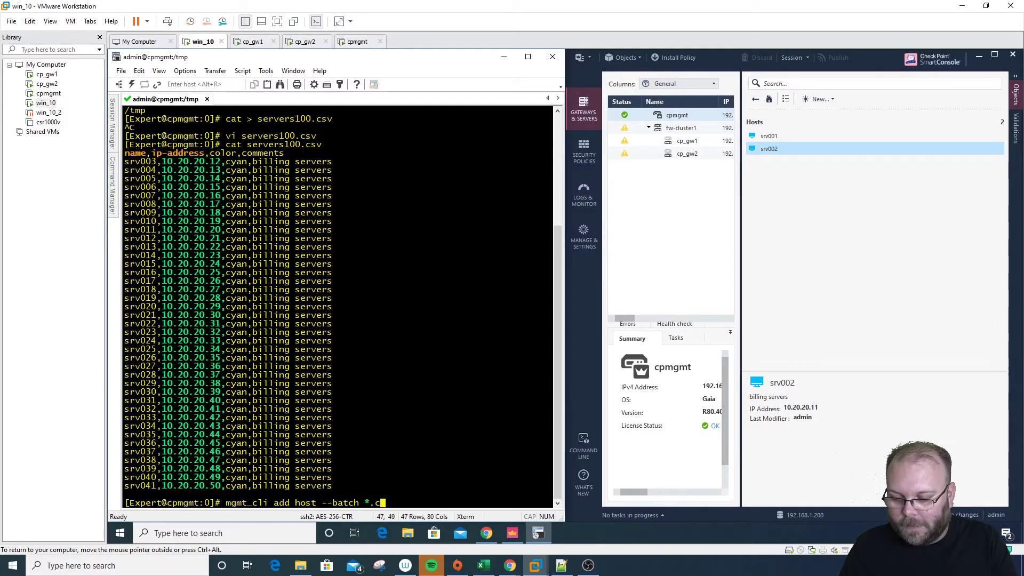
type("serve")
key("Tab")
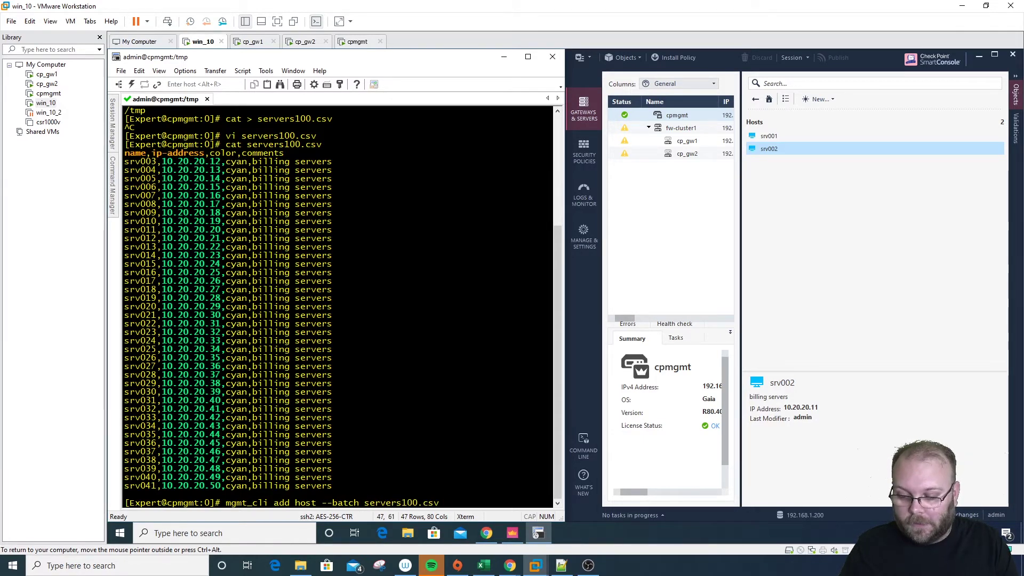
key("Return")
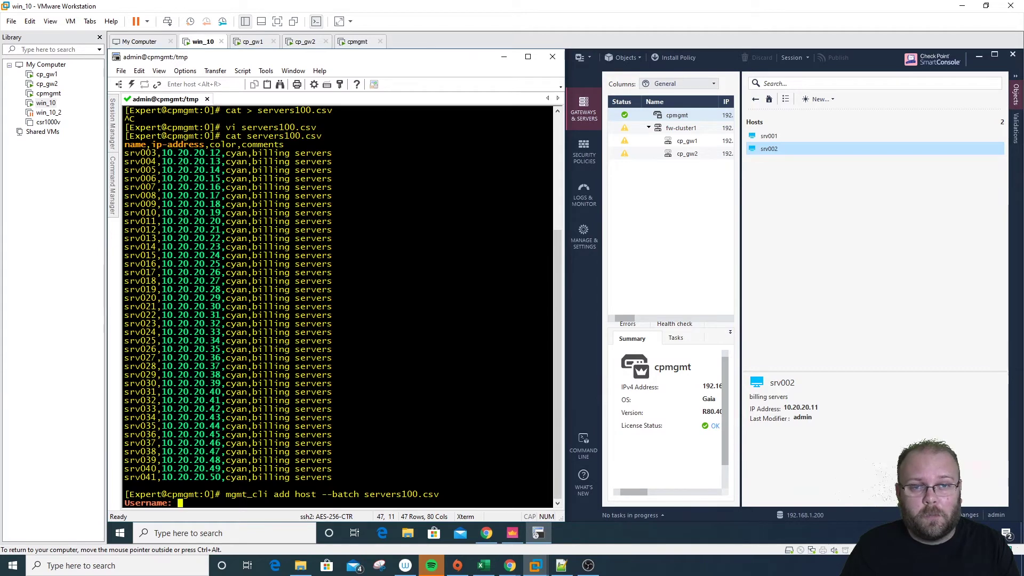
Log in with the management username and password so the hosts import and publish
type("admin")
key("Return")
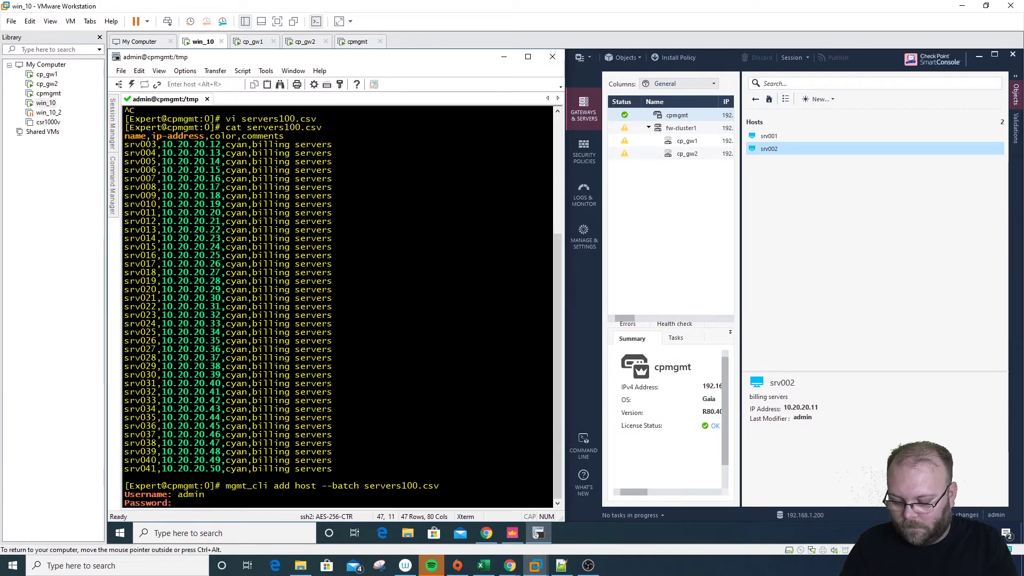
key("Return")
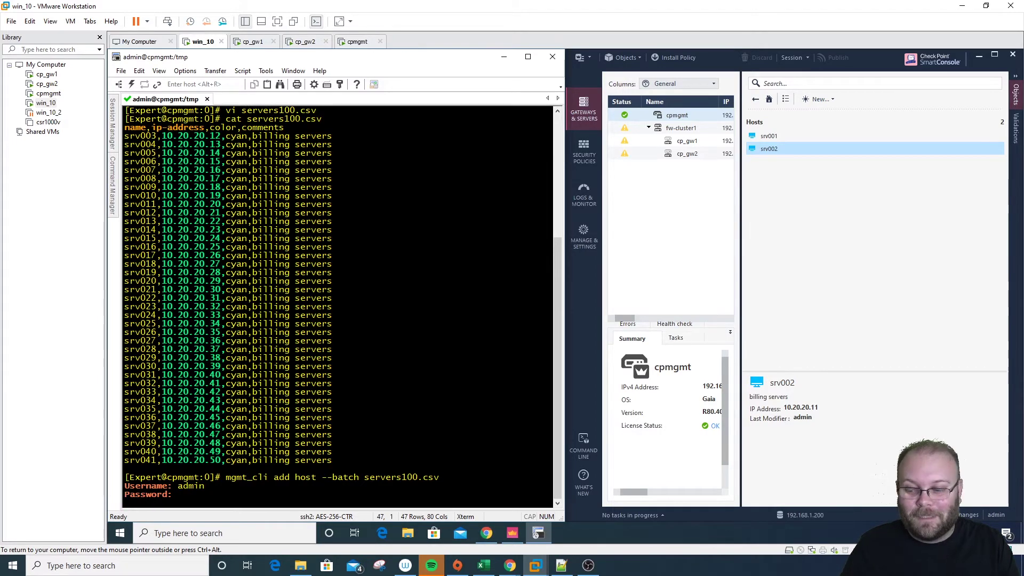
key("Return")
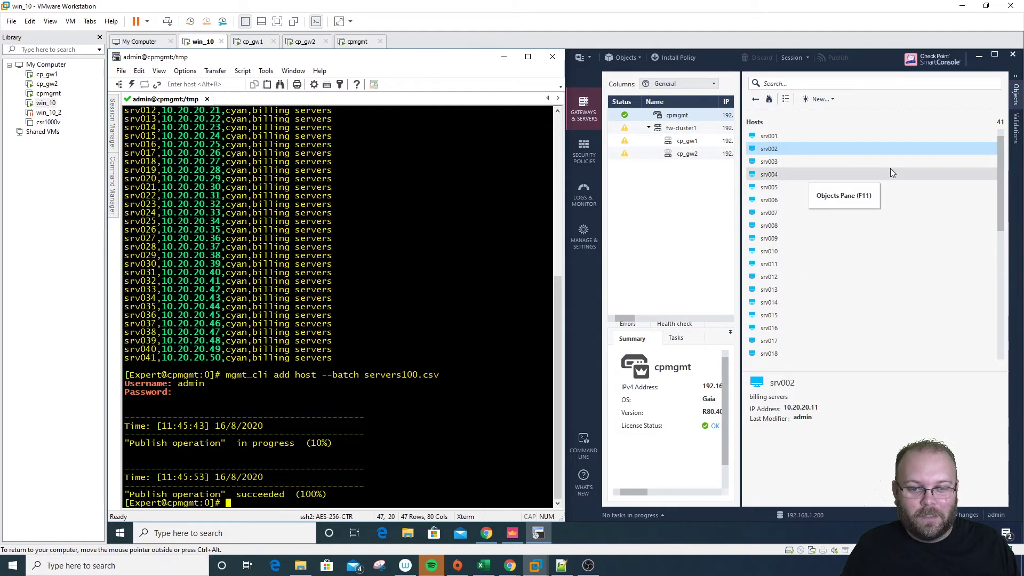
Check host srv037's IP 10.20.20.46 and billing servers comment, then cancel without changes
left_click(888, 175)
scroll(879, 190, "down", 8)
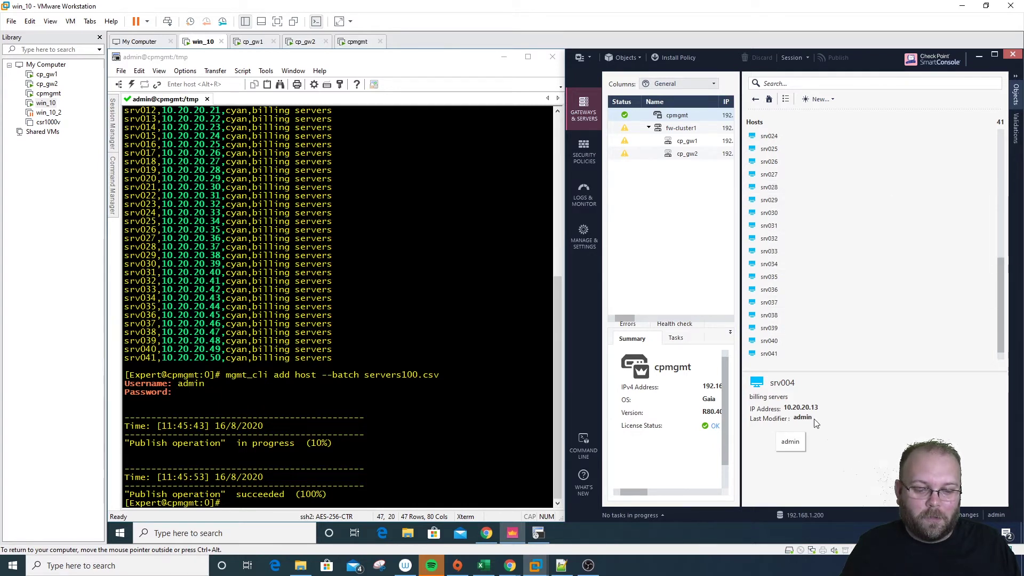
left_click(772, 303)
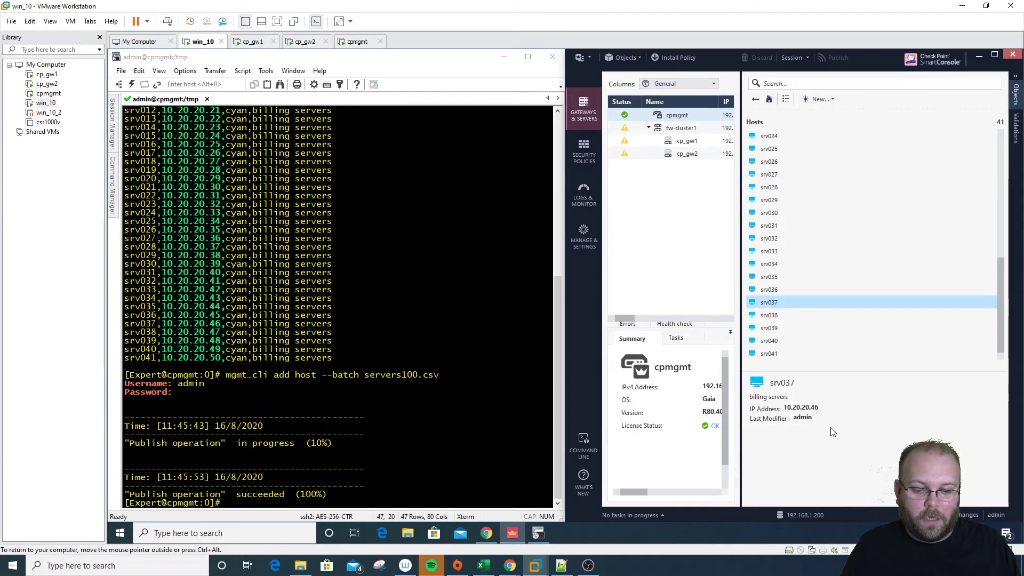
left_click_drag(749, 397, 791, 401)
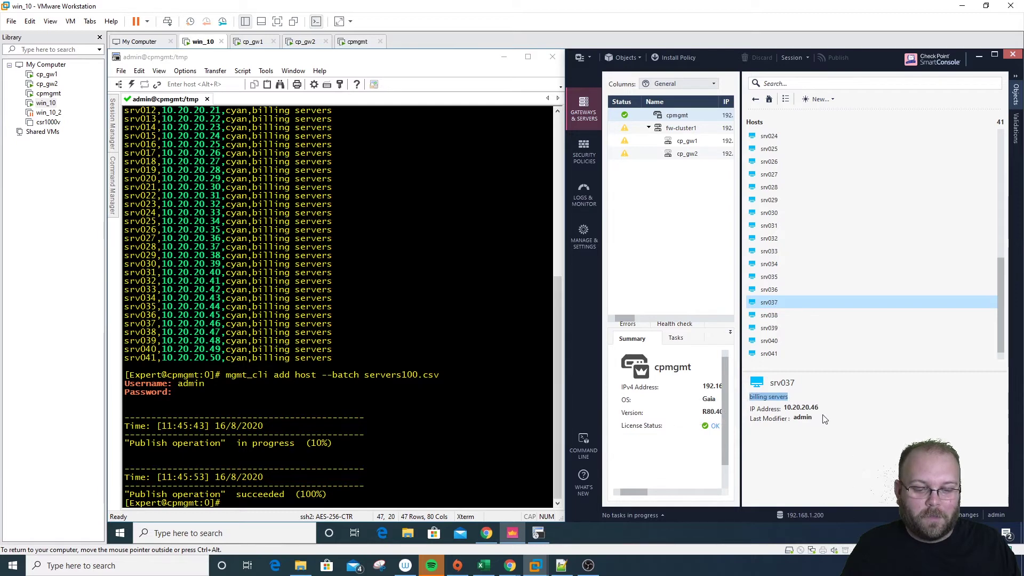
double_click(769, 302)
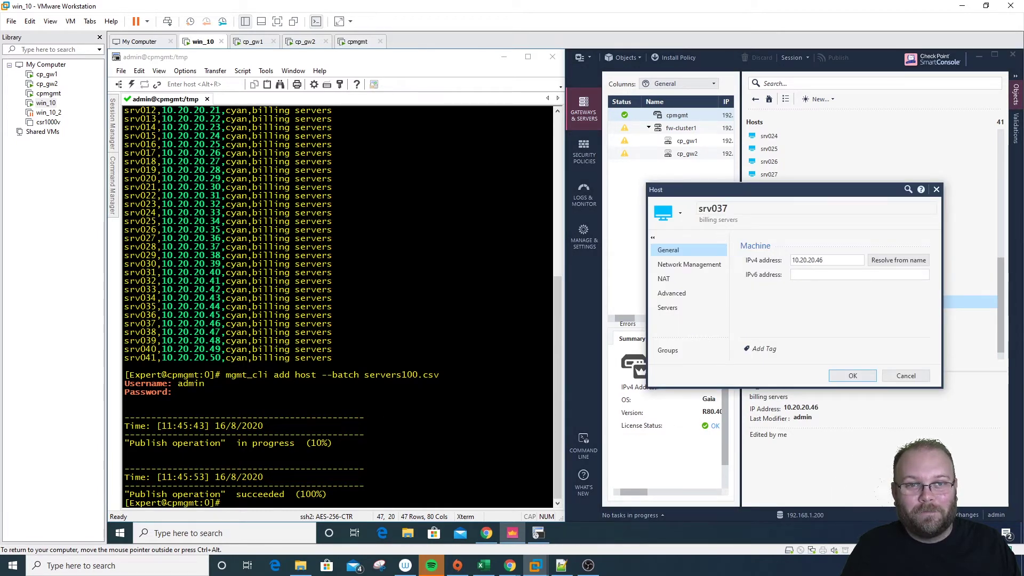
left_click(906, 375)
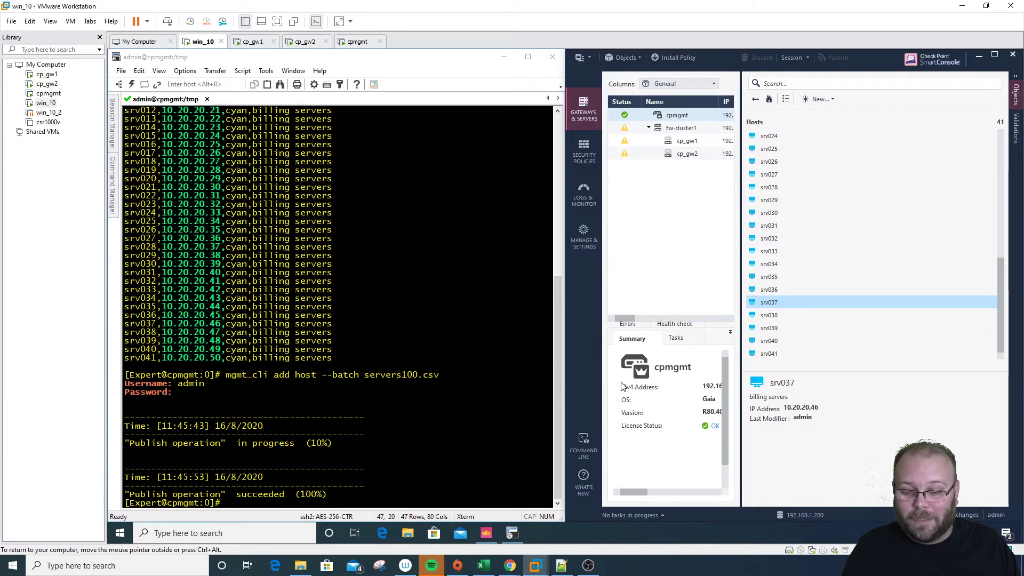
left_click(510, 533)
Start a 'mgmt-cli show host' command while consulting the show host reference page
left_click(660, 402)
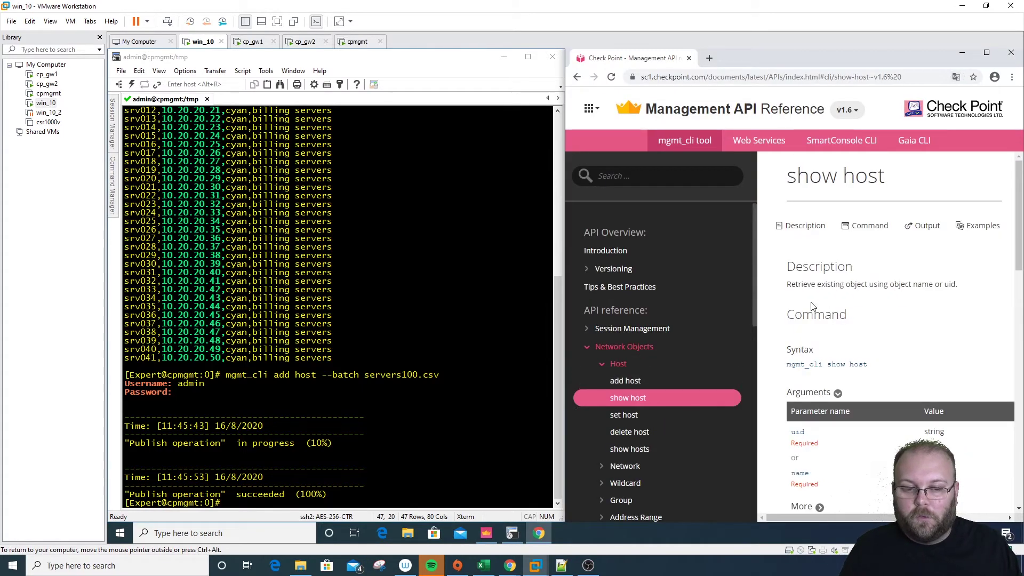
left_click(401, 446)
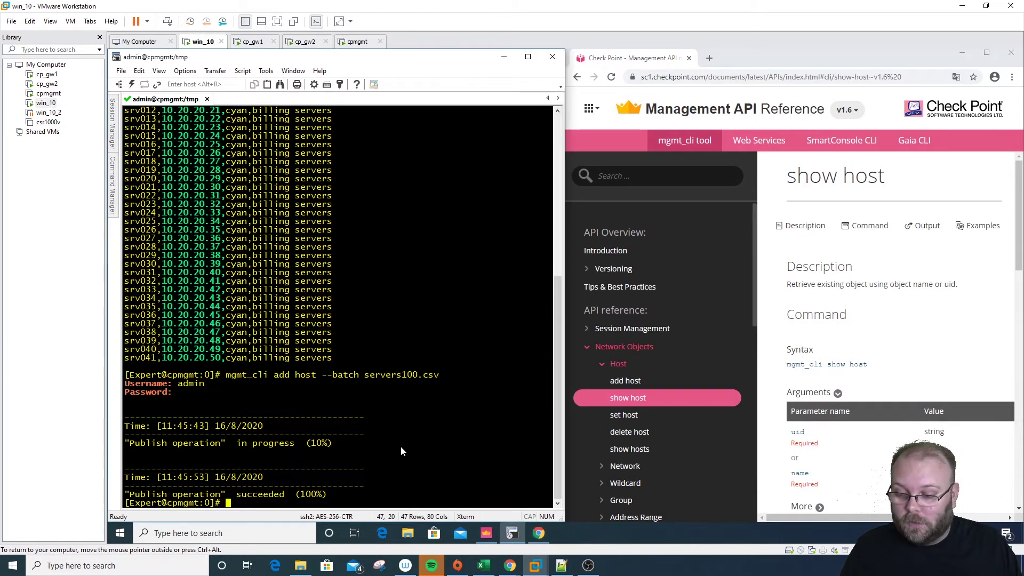
type("mgmt")
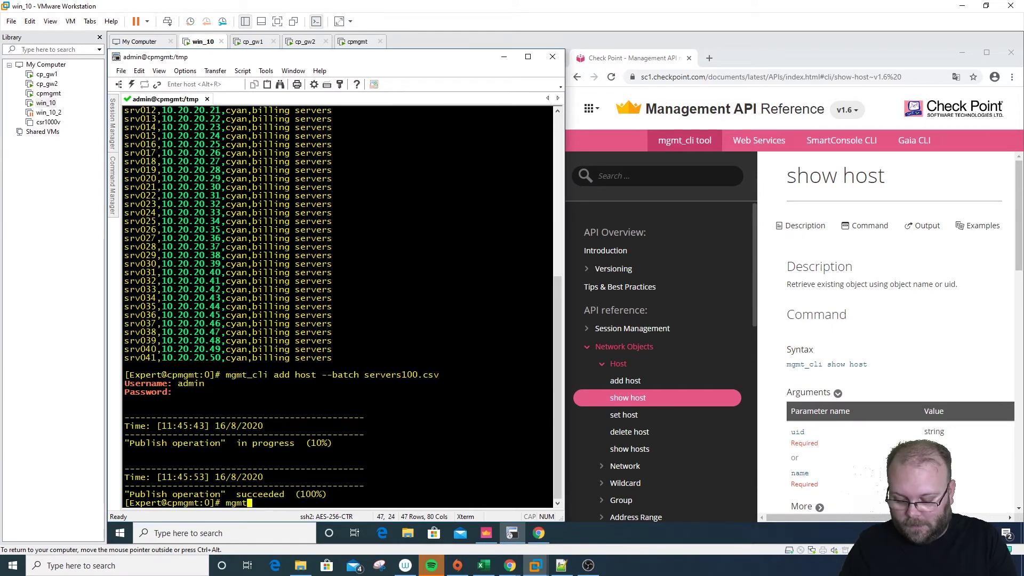
type("-cli show ")
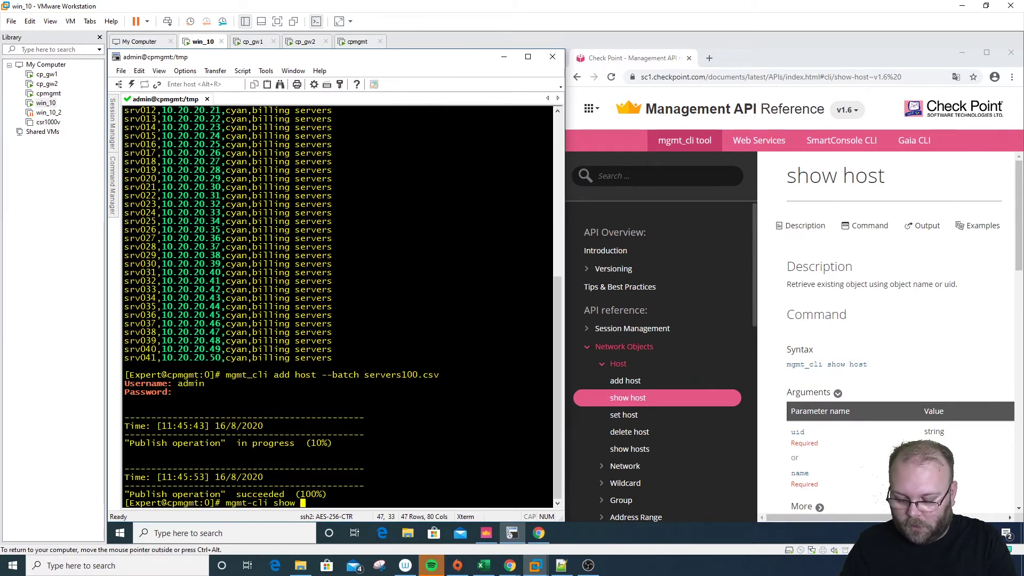
type("host")
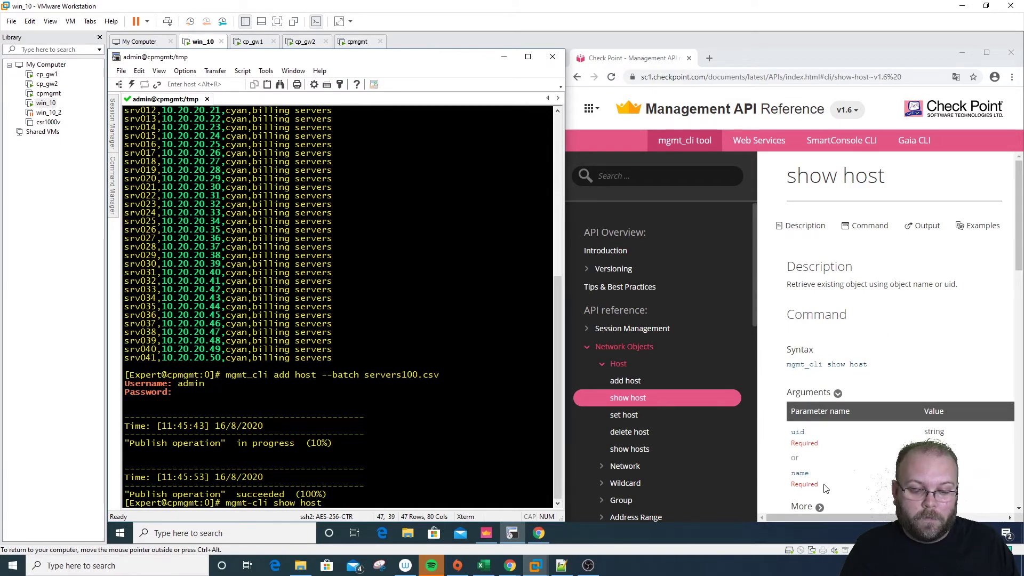
left_click_drag(826, 488, 791, 470)
scroll(822, 338, "down", 2)
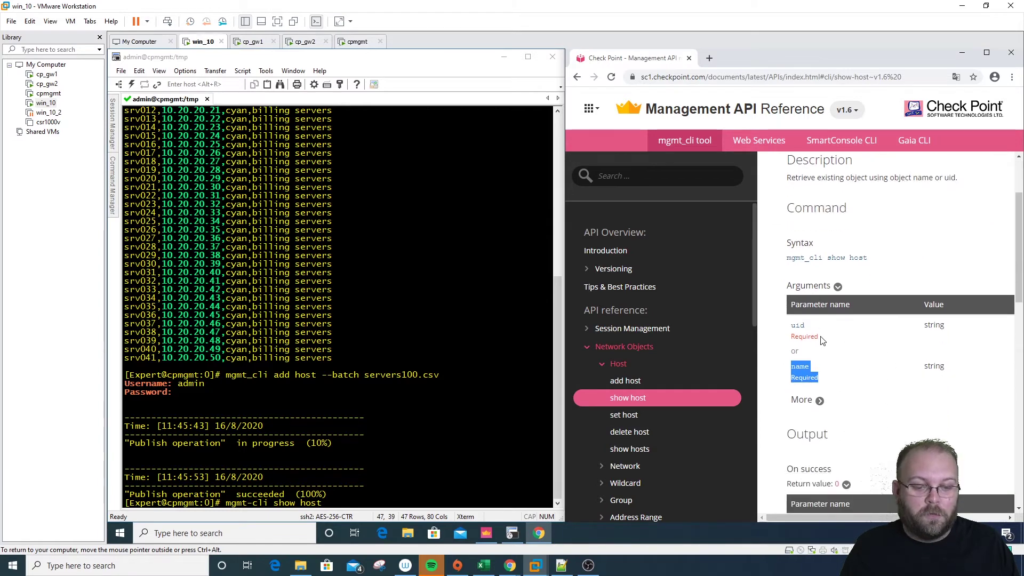
left_click_drag(822, 341, 795, 324)
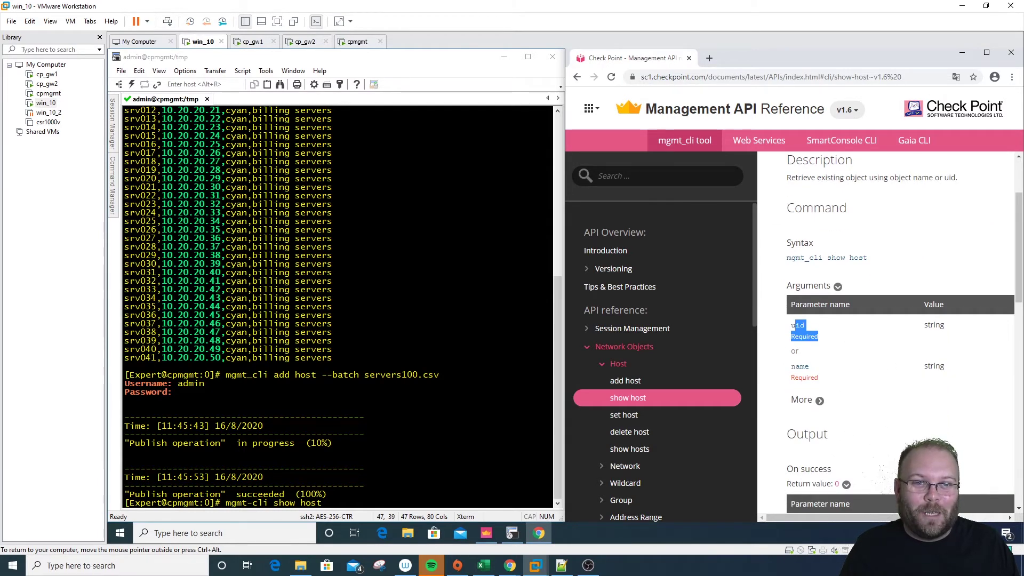
Correct mgmt-cli to mgmt_cli and run 'mgmt_cli show host srv041'
left_click(405, 485)
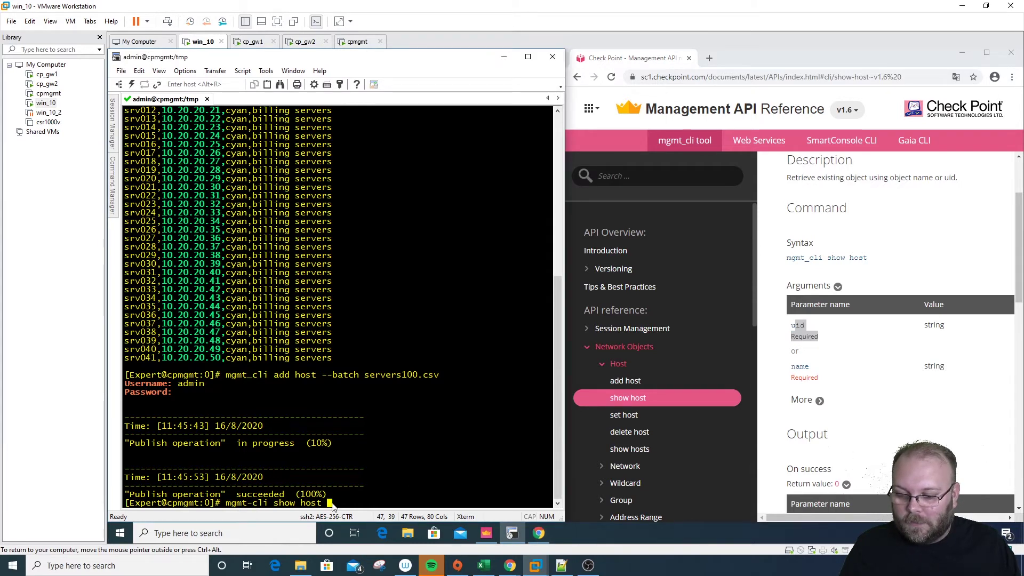
key("Left")
key("Left")
key("Left")
key("Left")
key("Left")
key("Left")
key("Left")
key("Left")
key("Left")
key("Left")
key("Left")
key("Left")
key("Left")
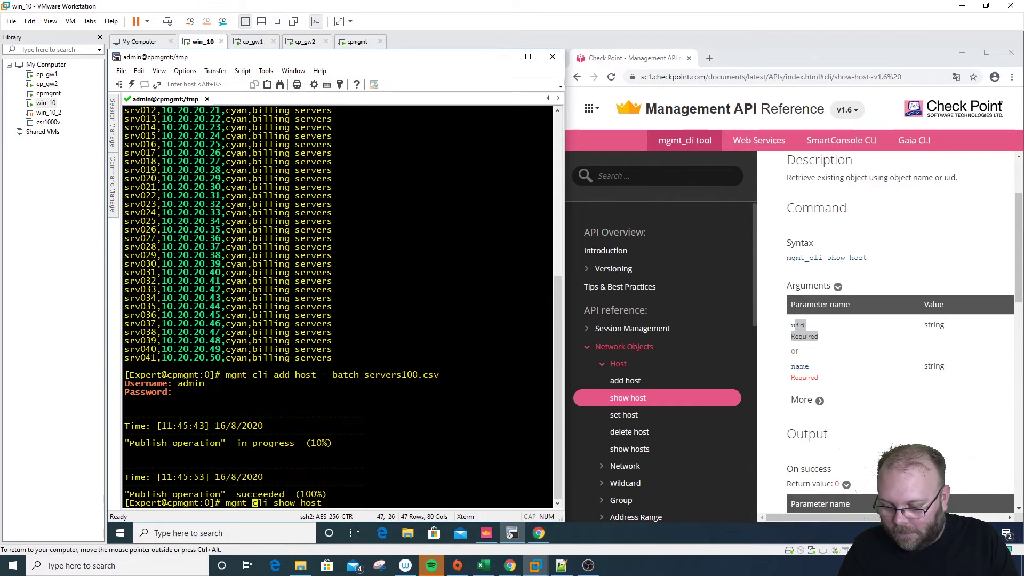
key("BackSpace")
type("_")
key("Right")
key("Right")
key("Right")
key("Right")
key("Right")
key("Right")
key("Right")
key("Right")
key("Right")
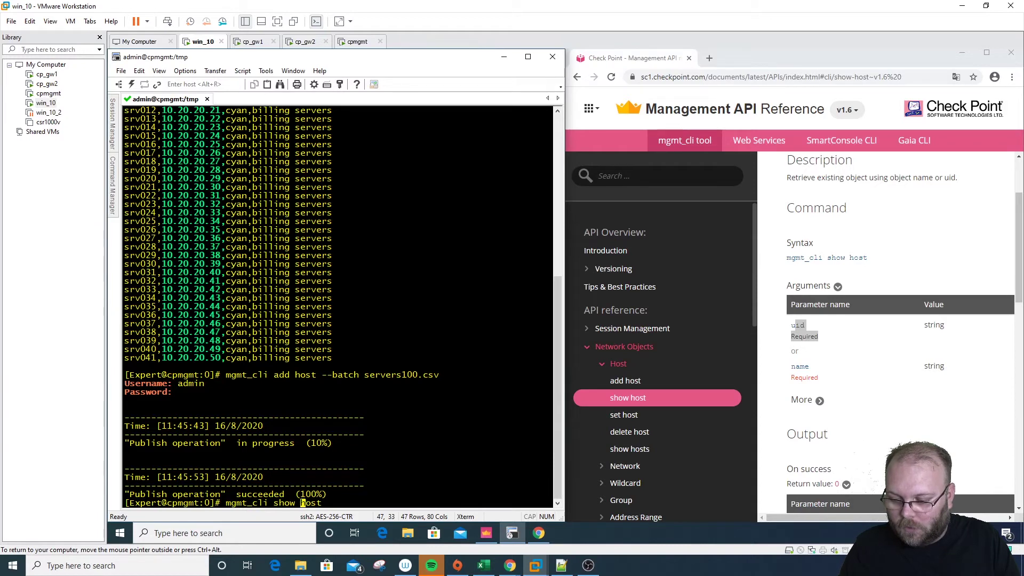
key("Right")
key("Right")
key("Right")
key("Right")
key("Right")
type("srv")
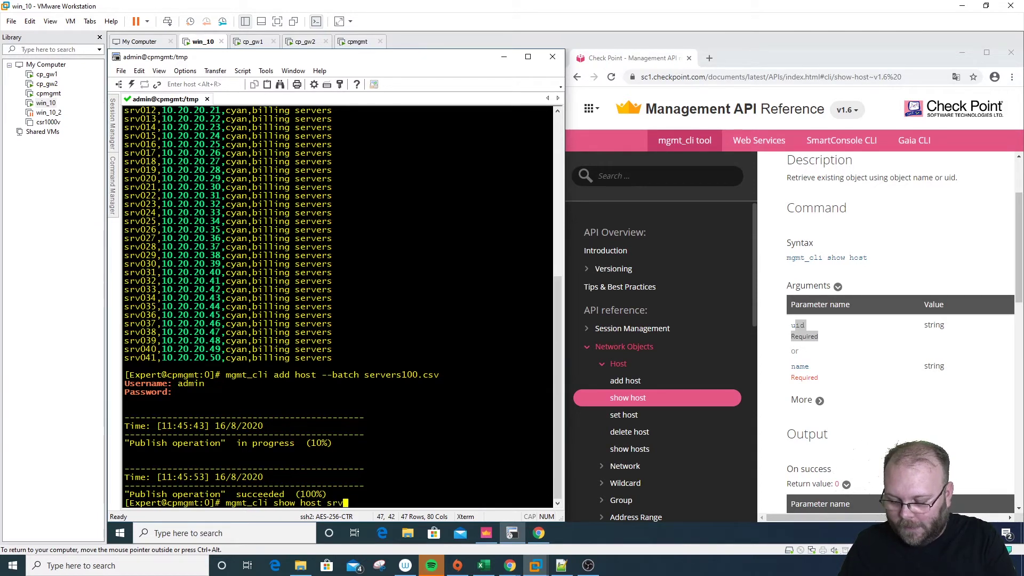
type("041")
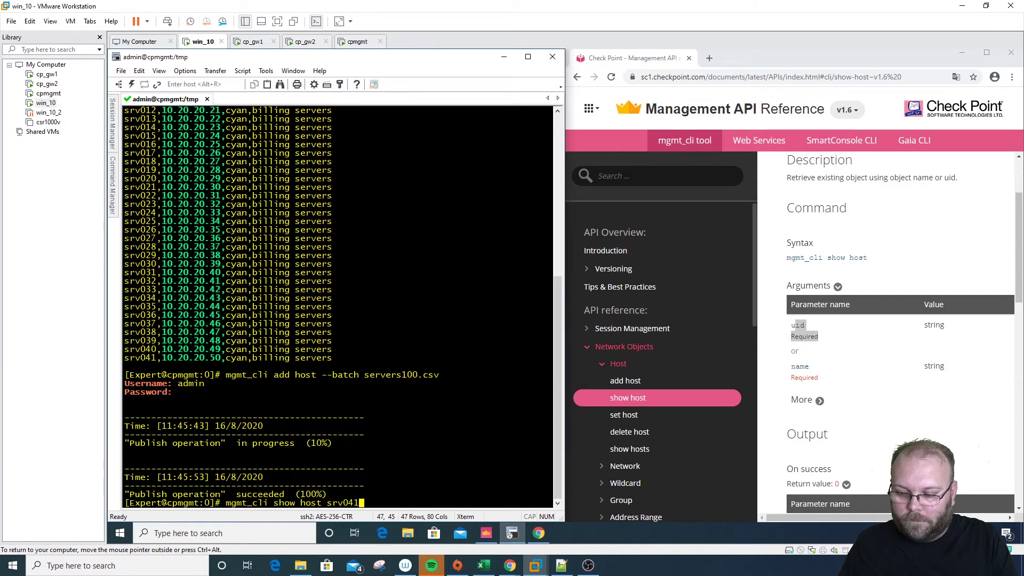
key("Return")
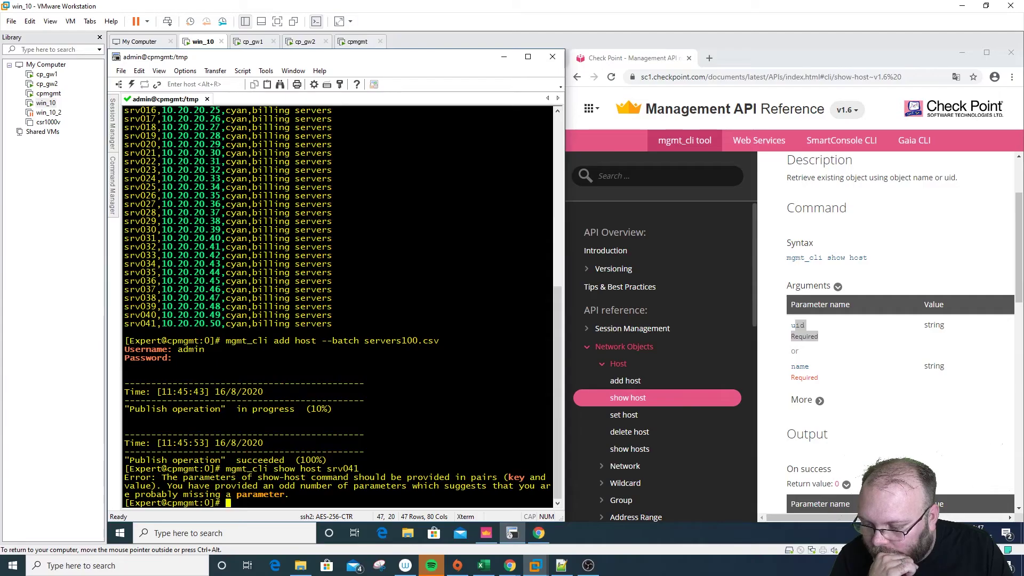
Recall the command, insert 'name' before srv041 and run it again
key("Up")
key("Left")
key("Left")
key("Left")
key("Left")
key("Left")
key("Left")
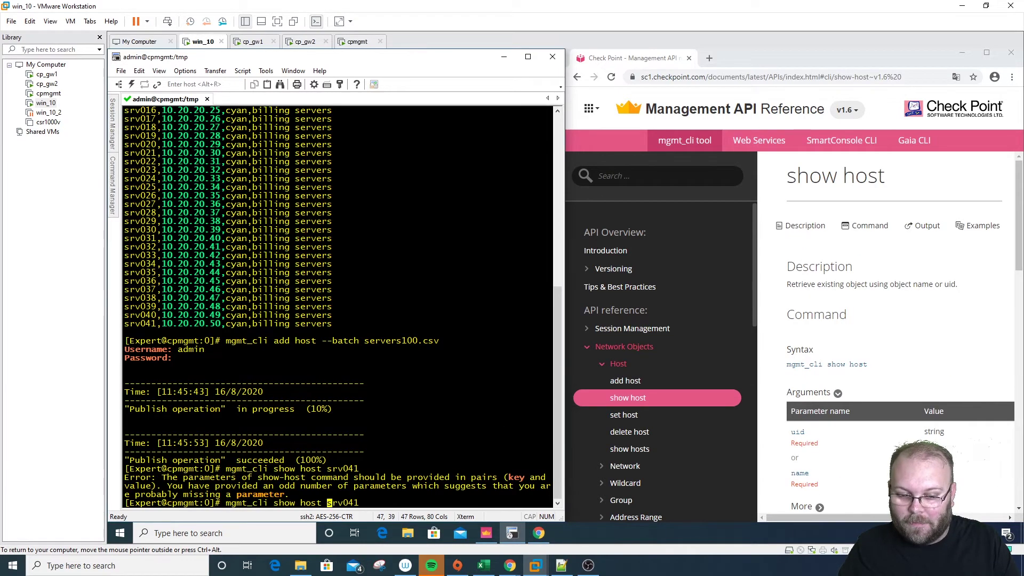
type("name")
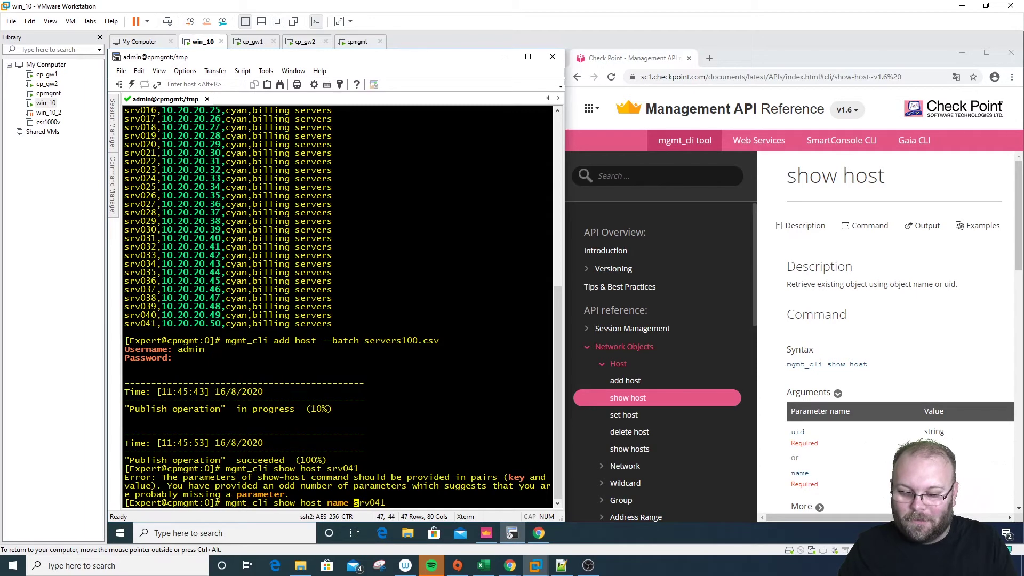
left_click(747, 468)
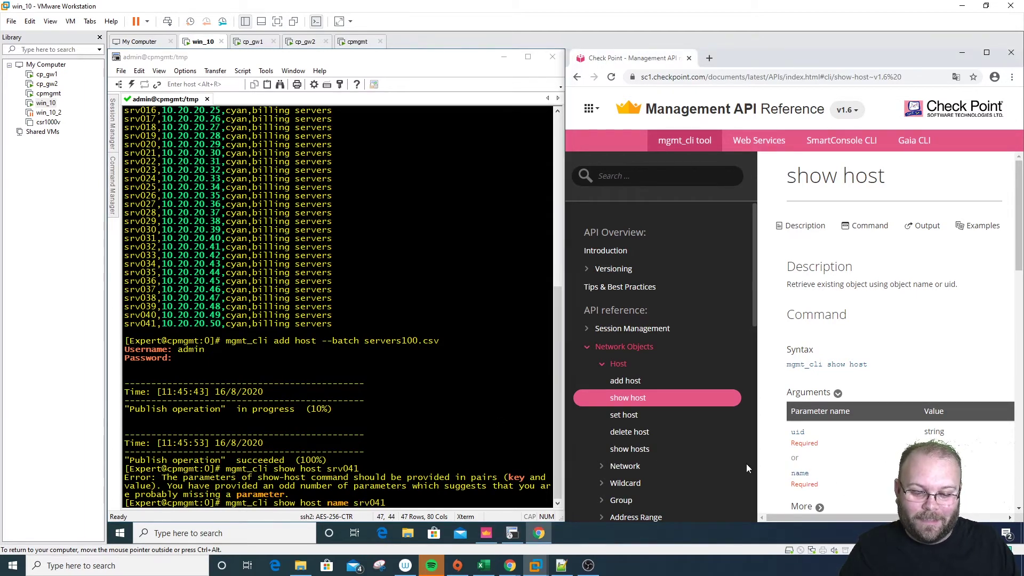
left_click(437, 494)
key("Return")
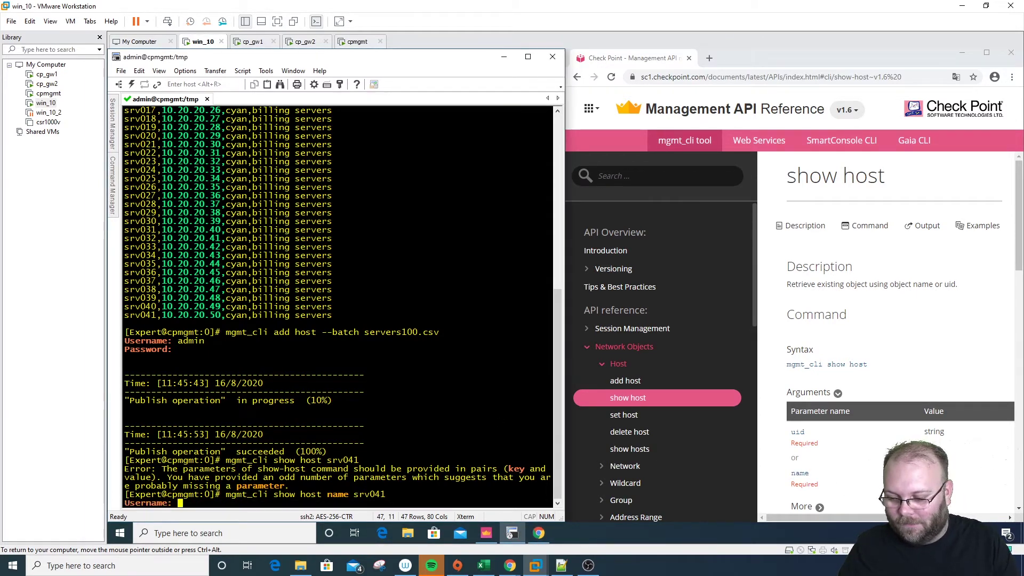
Log in with the management username and password to run the srv041 query
type("admi")
type("n")
key("Return")
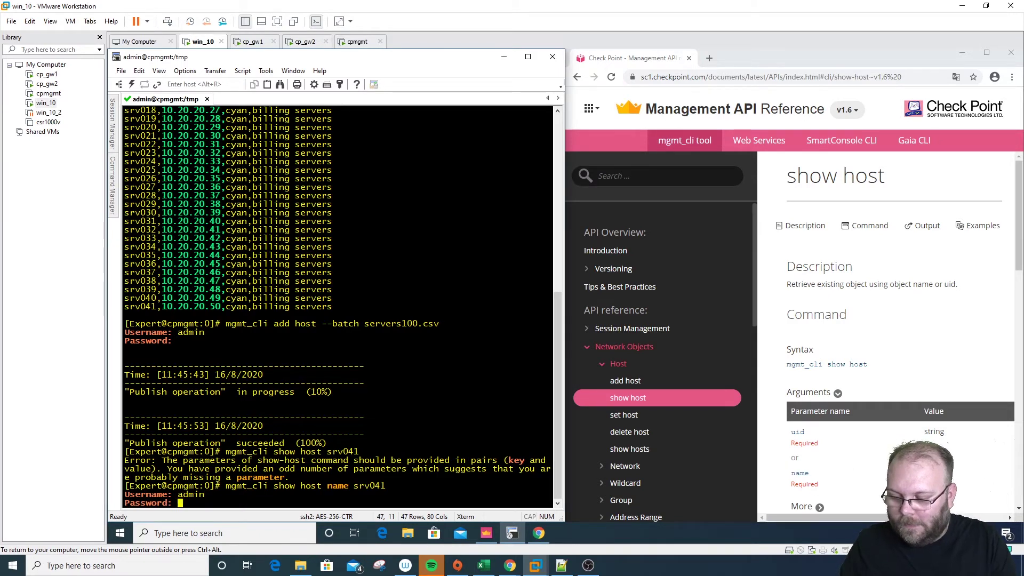
key("Return")
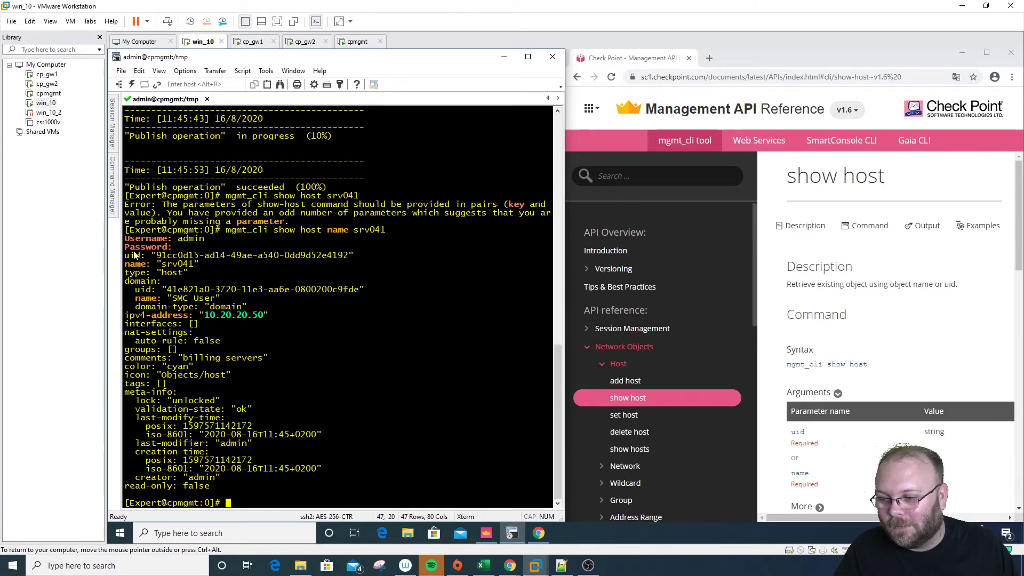
Highlight srv041's output, then its uid and the cyan color line
left_click_drag(125, 229, 285, 494)
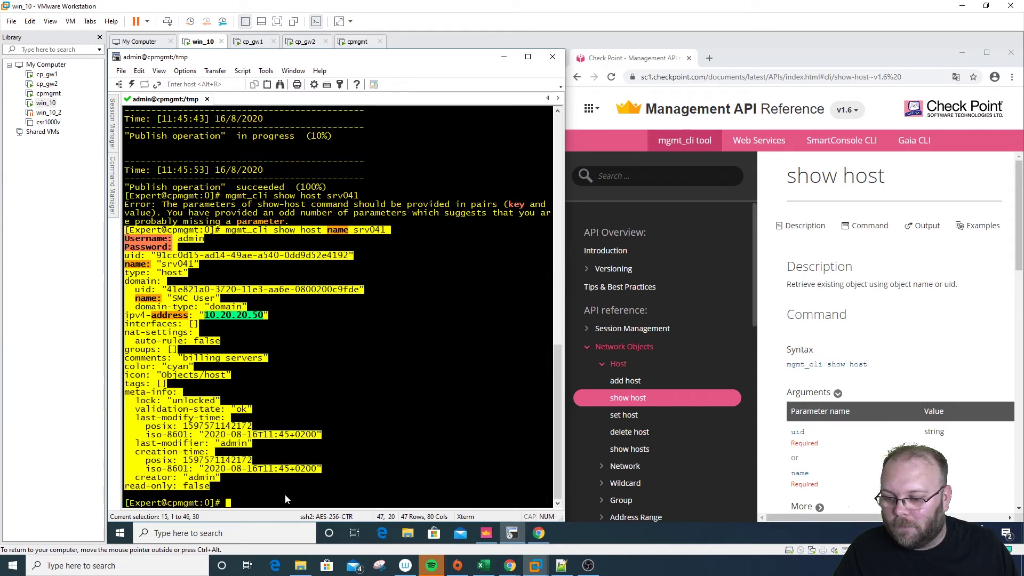
left_click(352, 303)
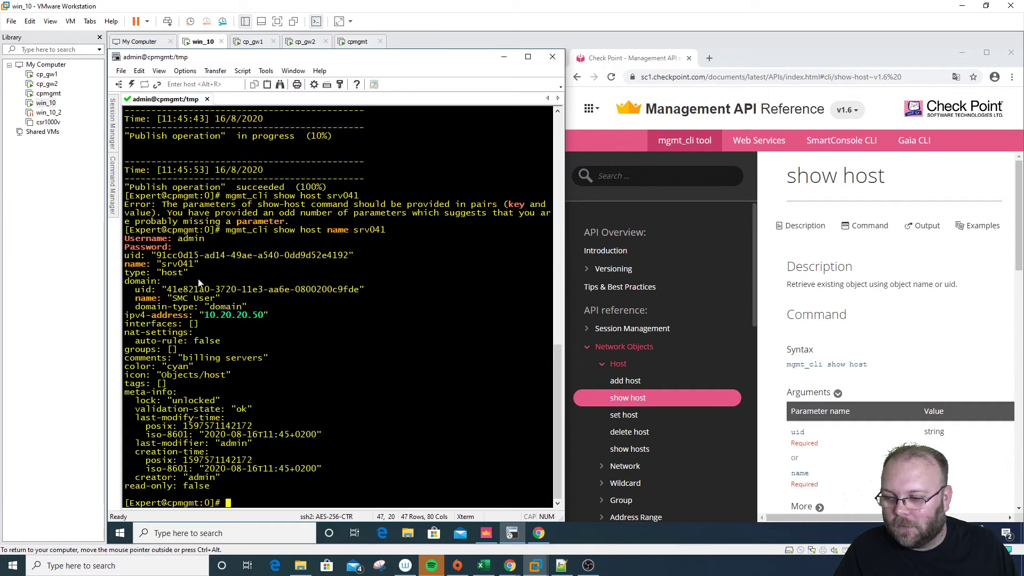
left_click_drag(157, 257, 345, 259)
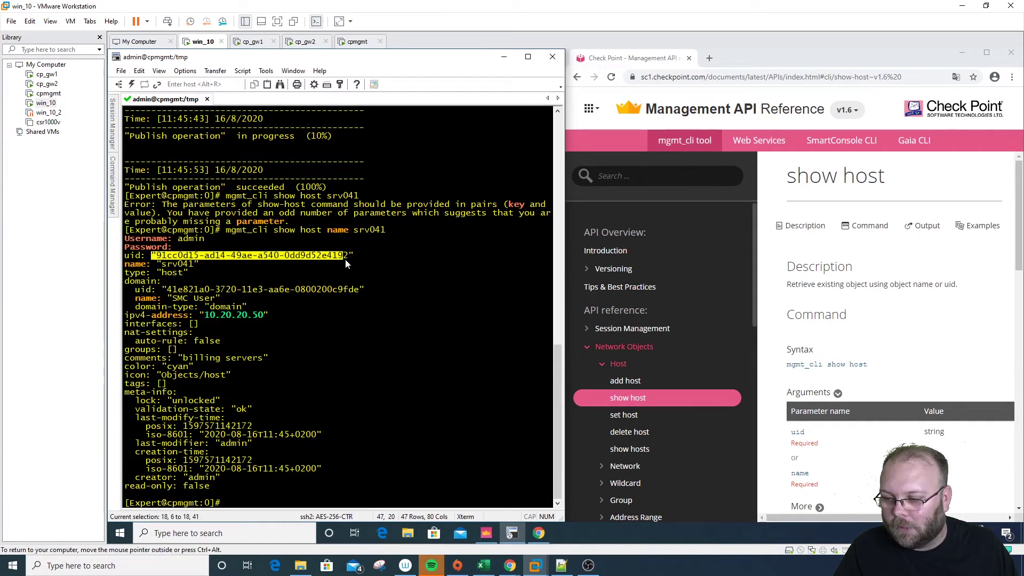
left_click(326, 305)
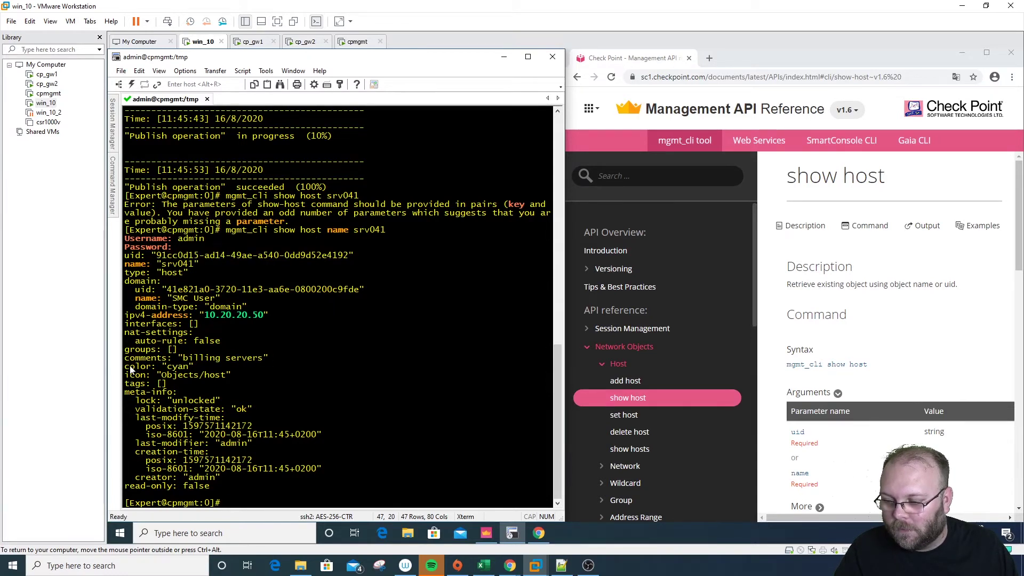
left_click_drag(132, 368, 194, 364)
left_click(281, 363)
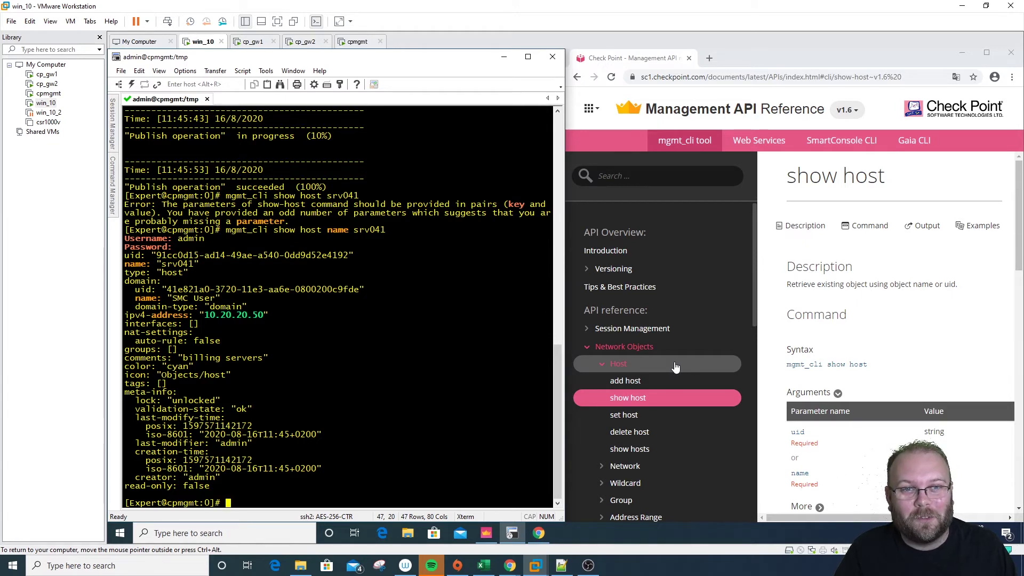
In the API reference, collapse Host, expand Group and open the add group page
scroll(677, 366, "down", 7)
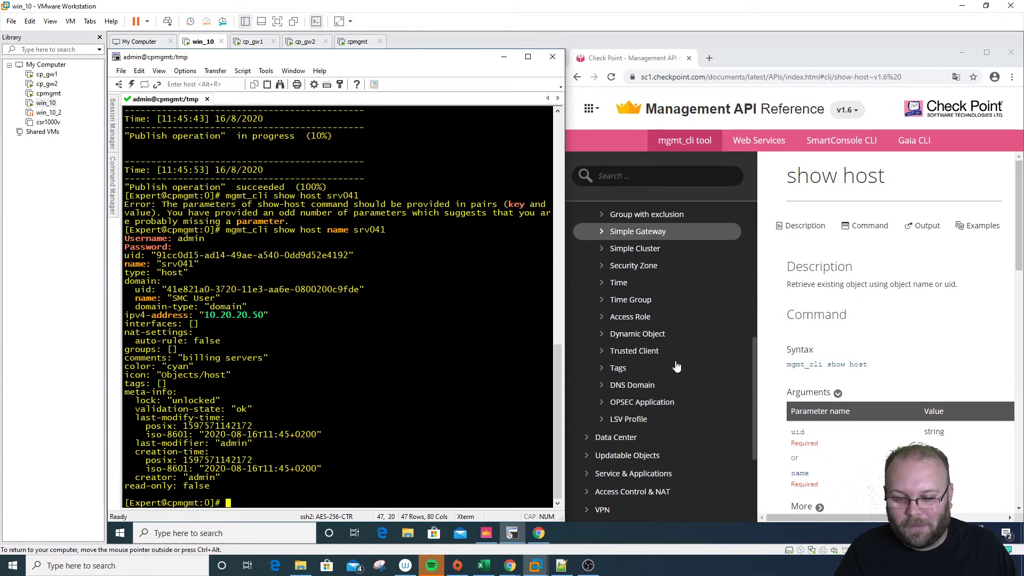
scroll(677, 366, "up", 6)
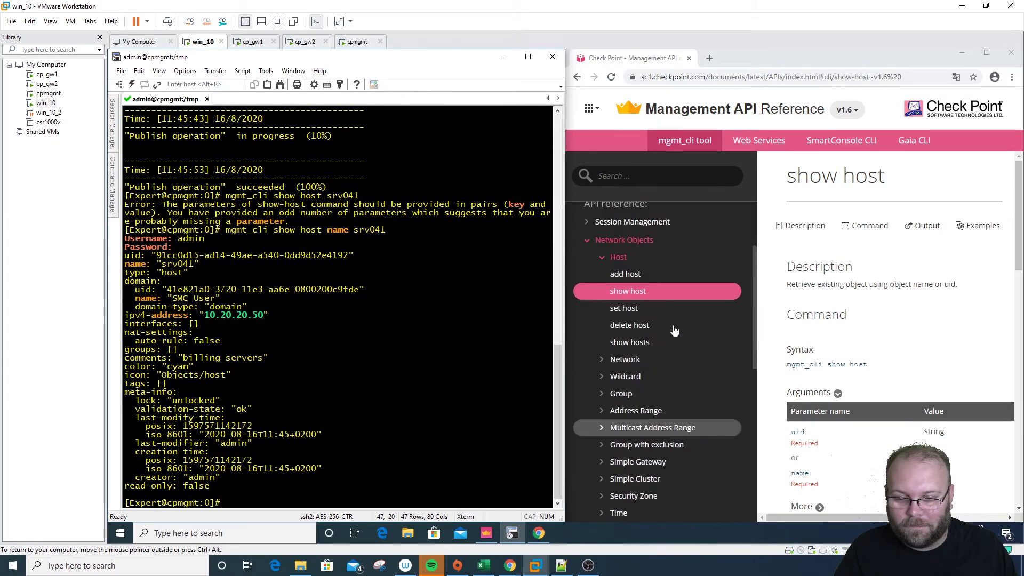
scroll(671, 356, "down", 1)
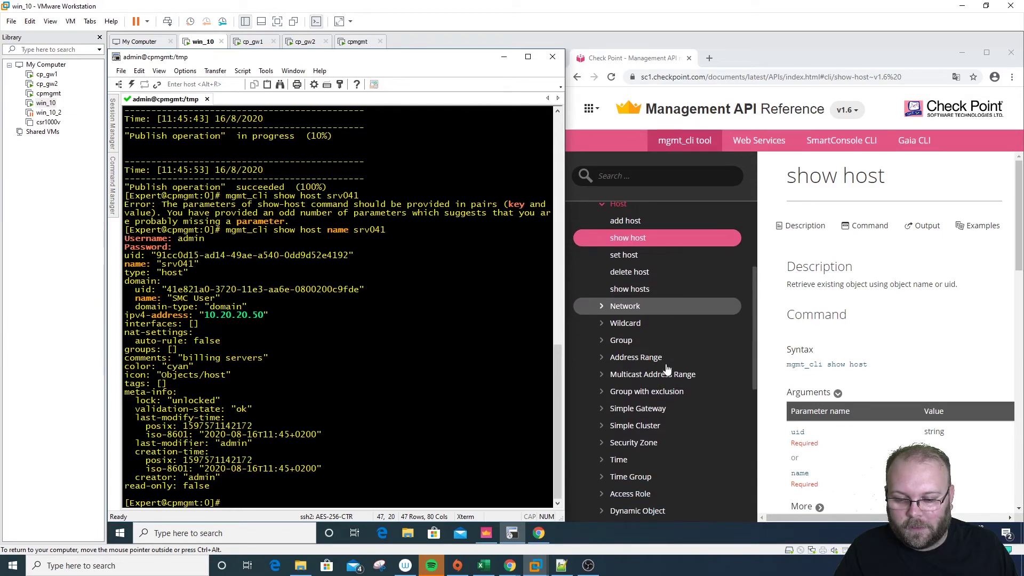
scroll(670, 357, "up", 1)
left_click(619, 257)
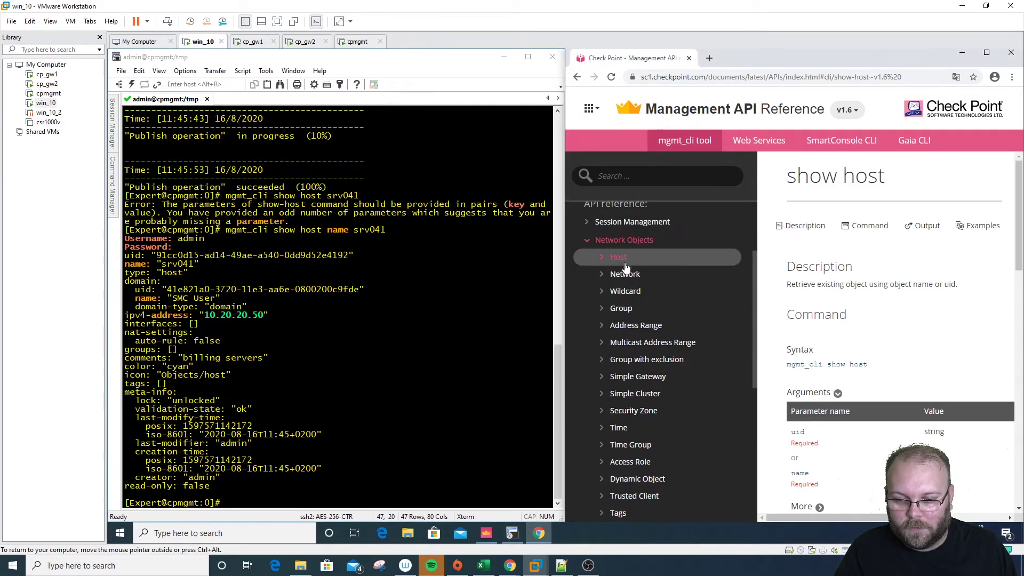
left_click(638, 309)
left_click(653, 329)
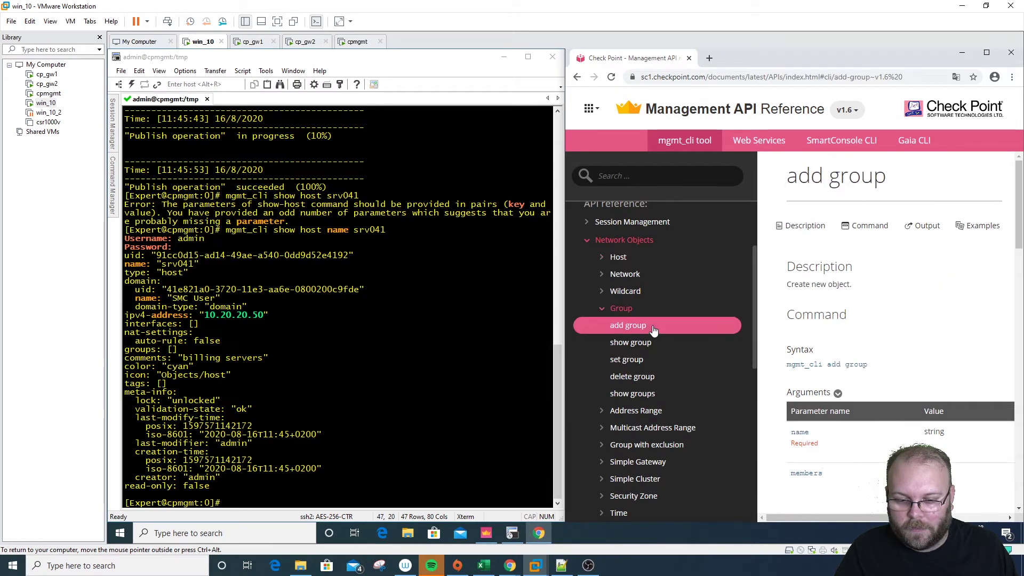
Run 'mgmt_cli add group name billing_server' in the terminal
left_click(367, 456)
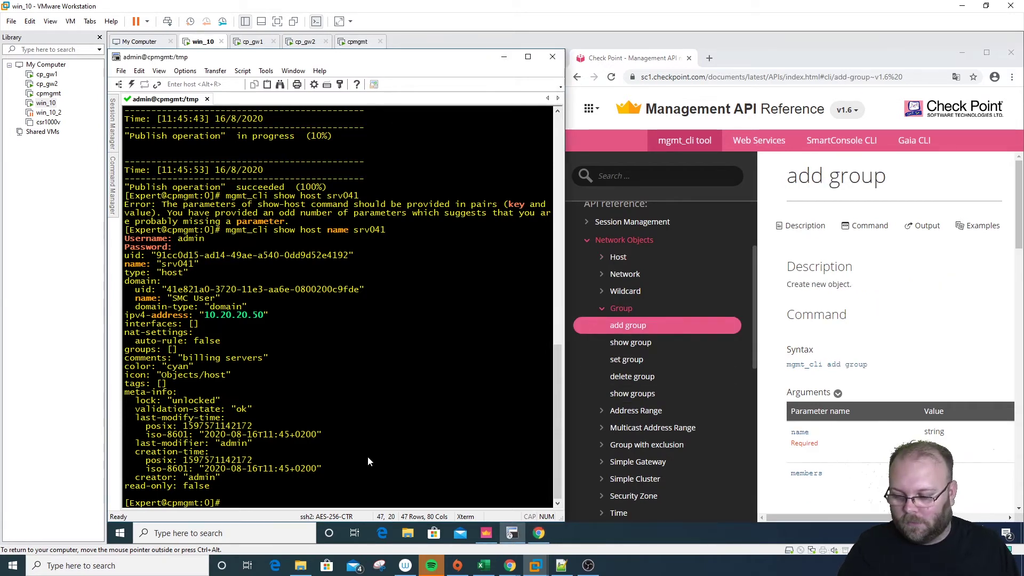
type("mgmt-")
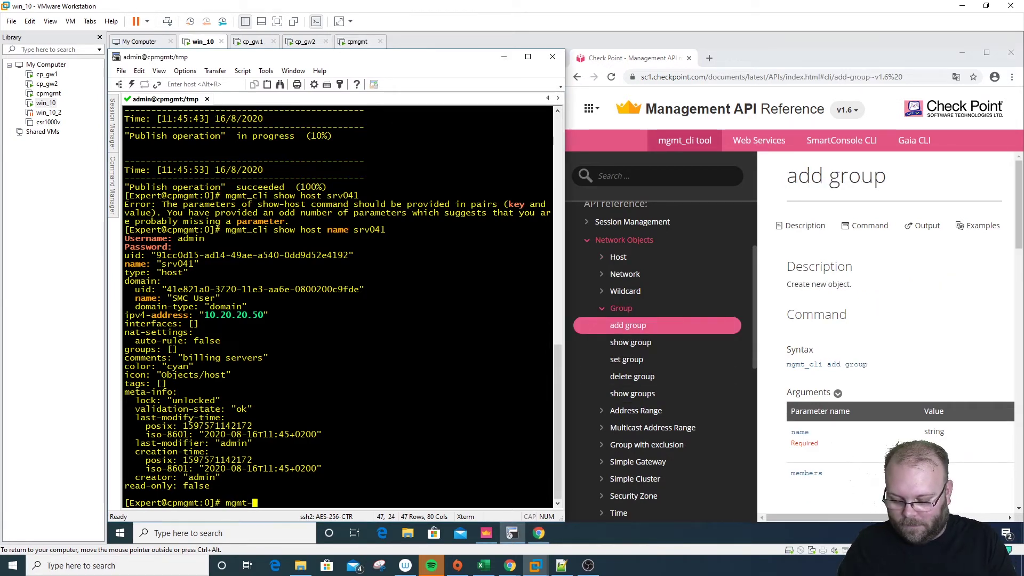
type("cl")
key("BackSpace")
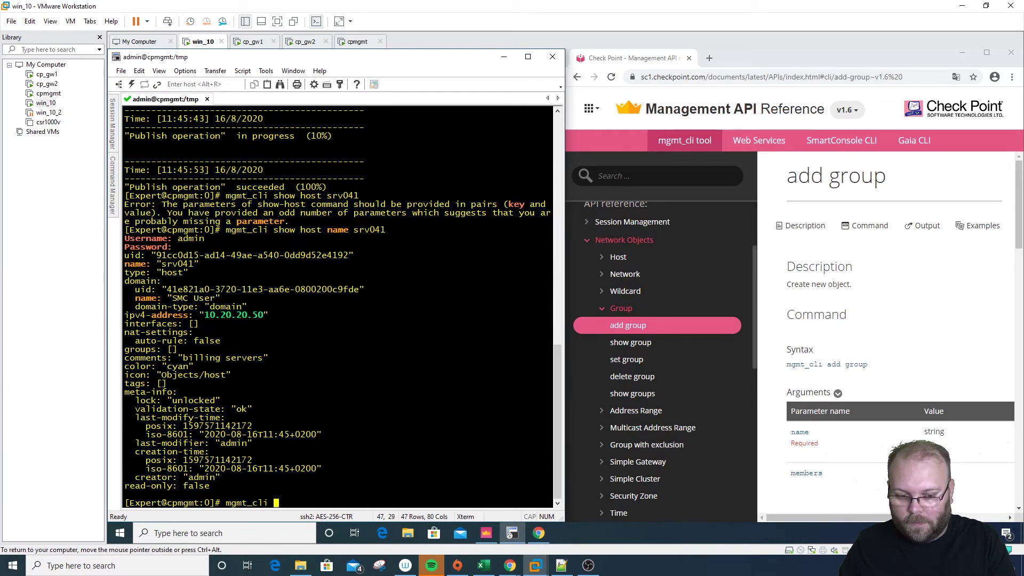
type("li add group")
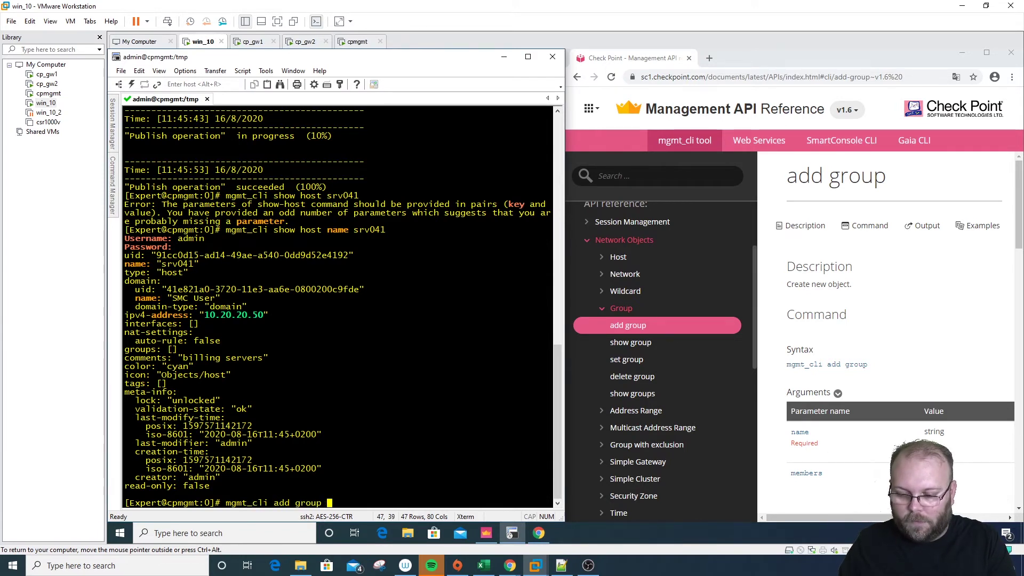
left_click(911, 336)
scroll(911, 336, "down", 4)
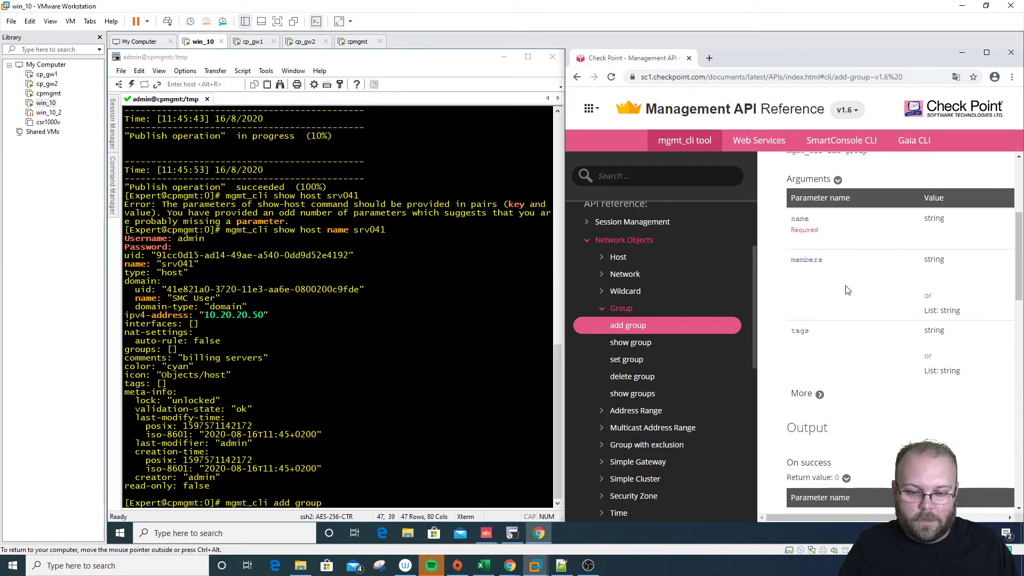
left_click(399, 484)
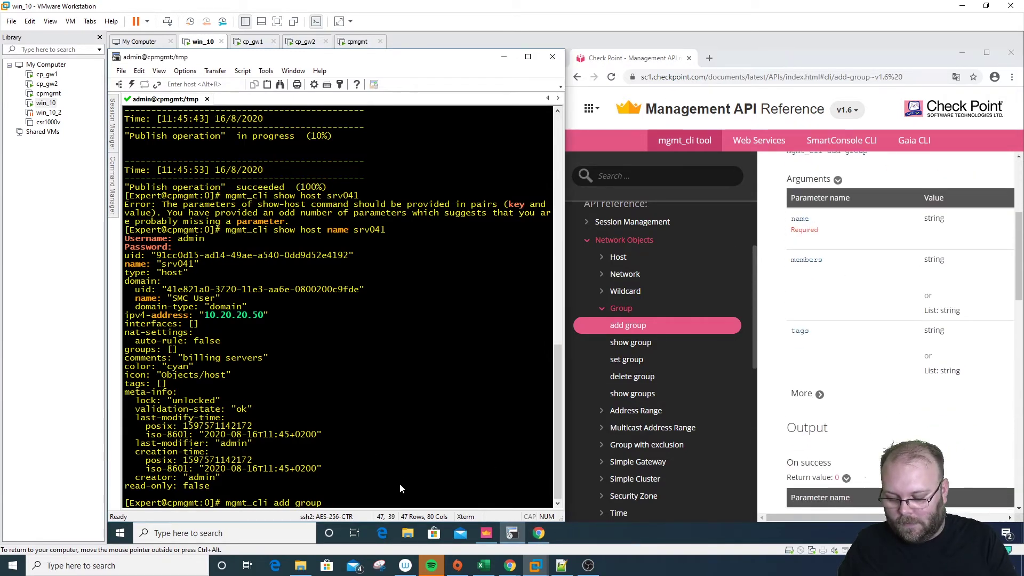
type("name billi")
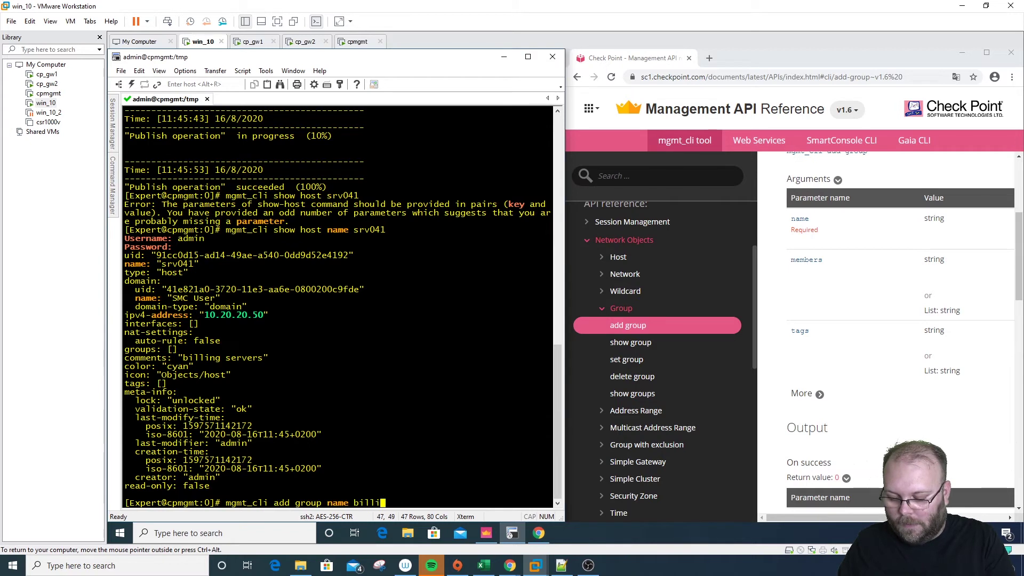
type("ng_server")
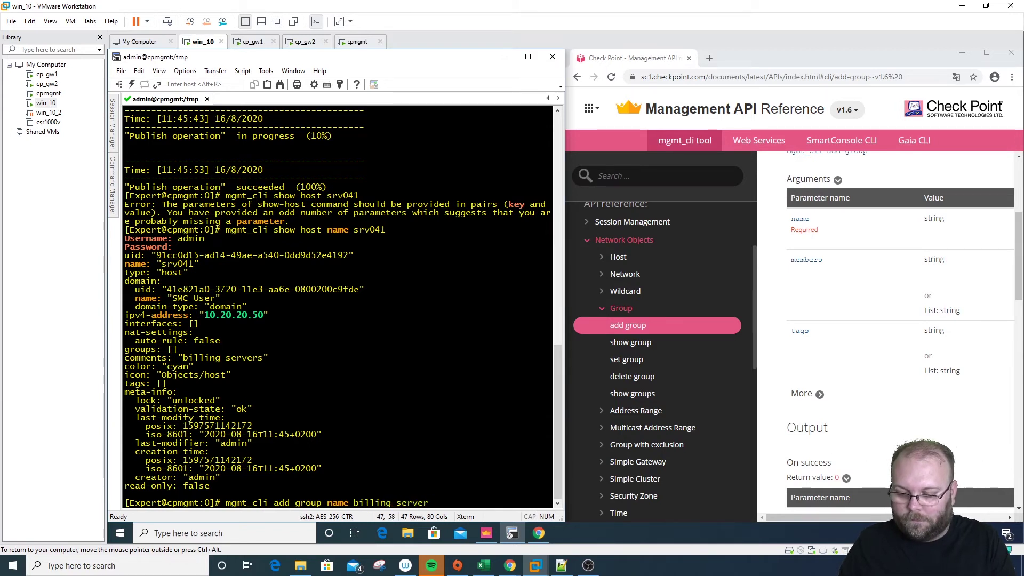
key("Return")
Log in with the management username and password so the group is published
type("a")
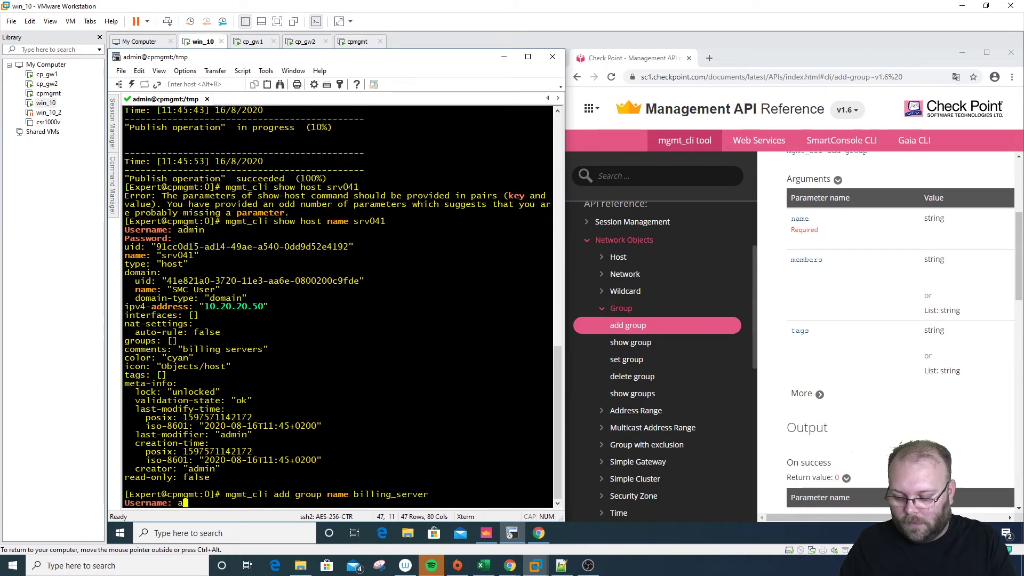
type("dmin")
key("Return")
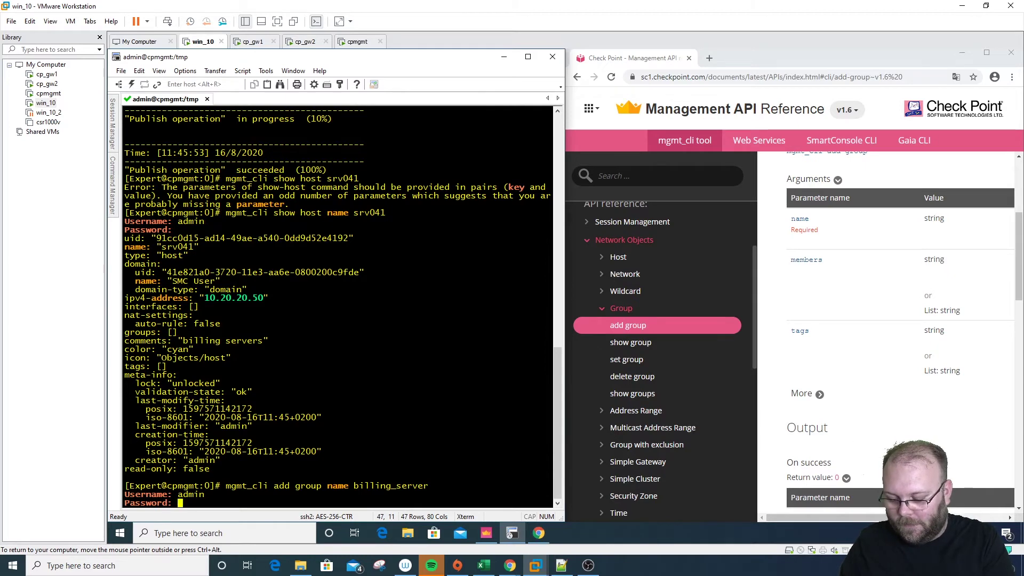
key("Return")
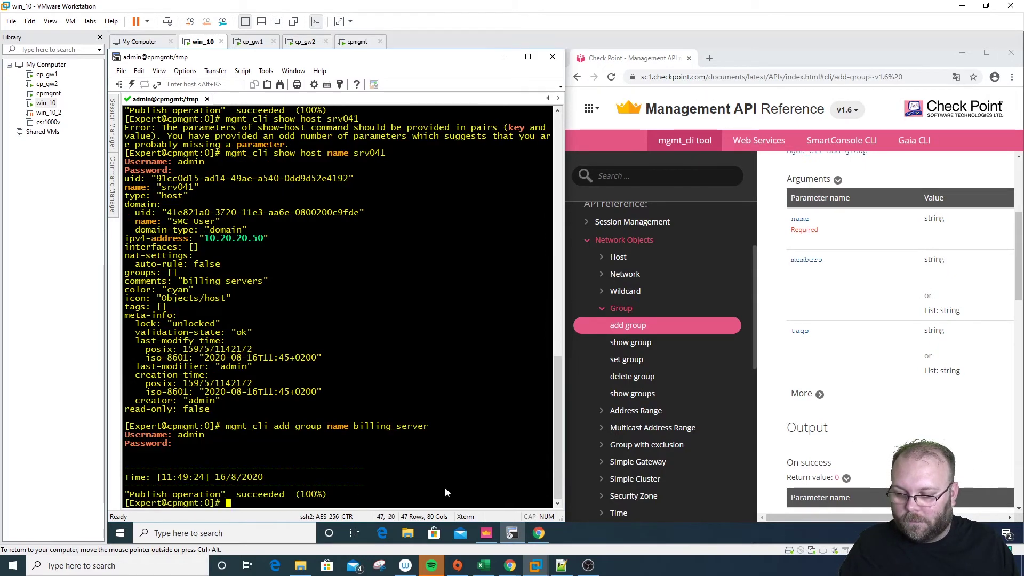
left_click(487, 532)
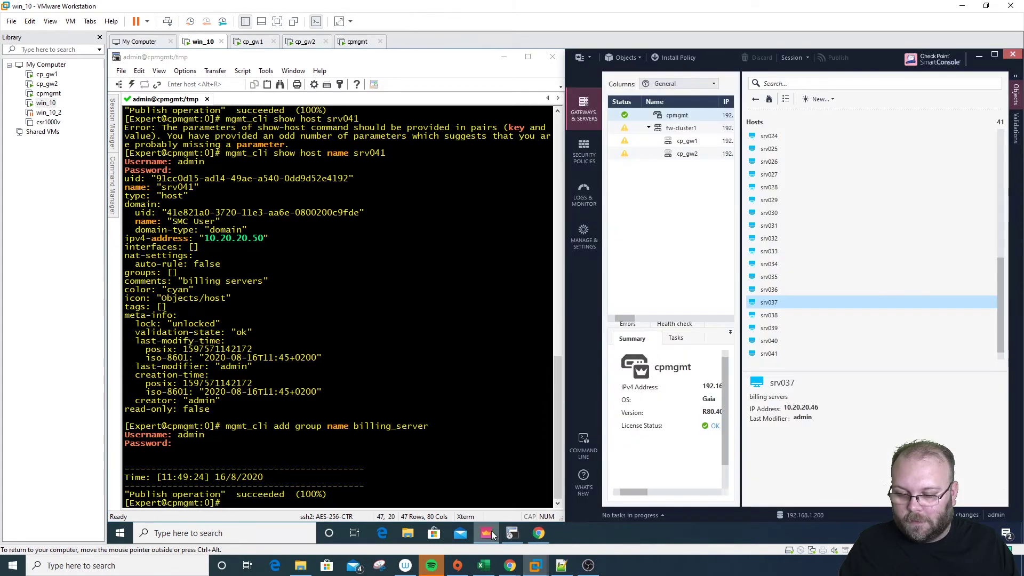
Open billing_server under Network Groups, see it has no members, and cancel
left_click(767, 101)
left_click(771, 164)
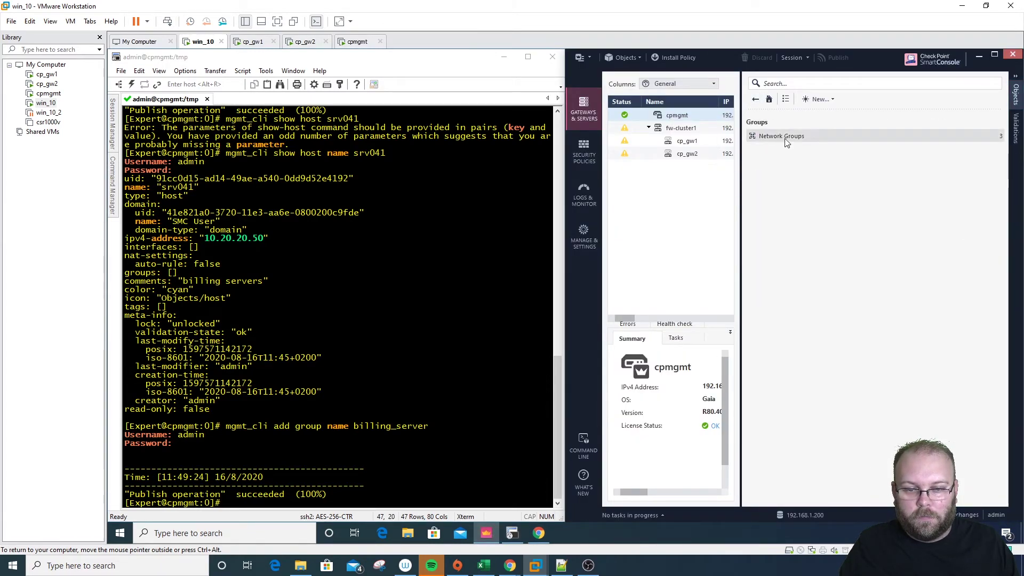
left_click(785, 138)
left_click(784, 149)
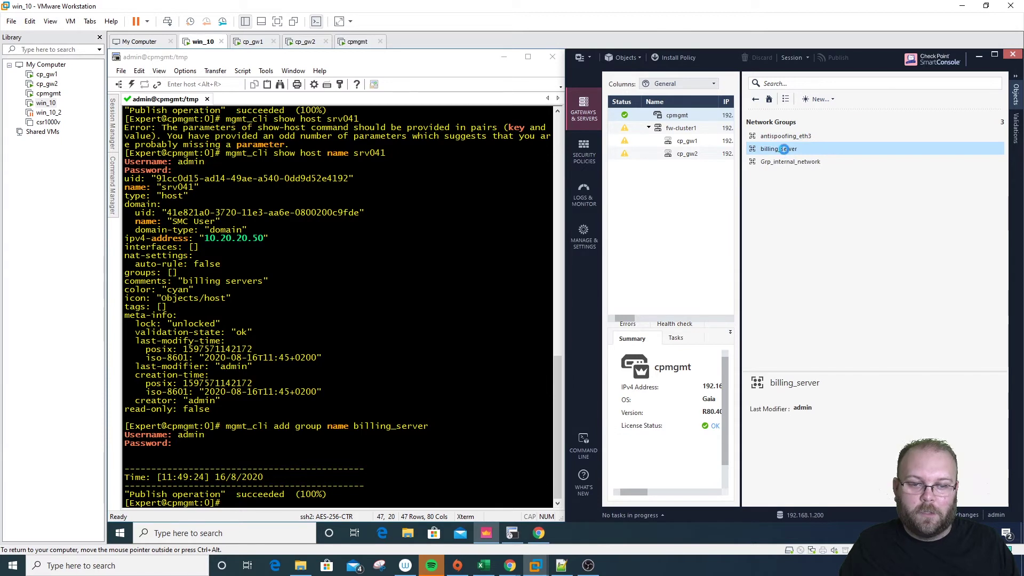
double_click(784, 150)
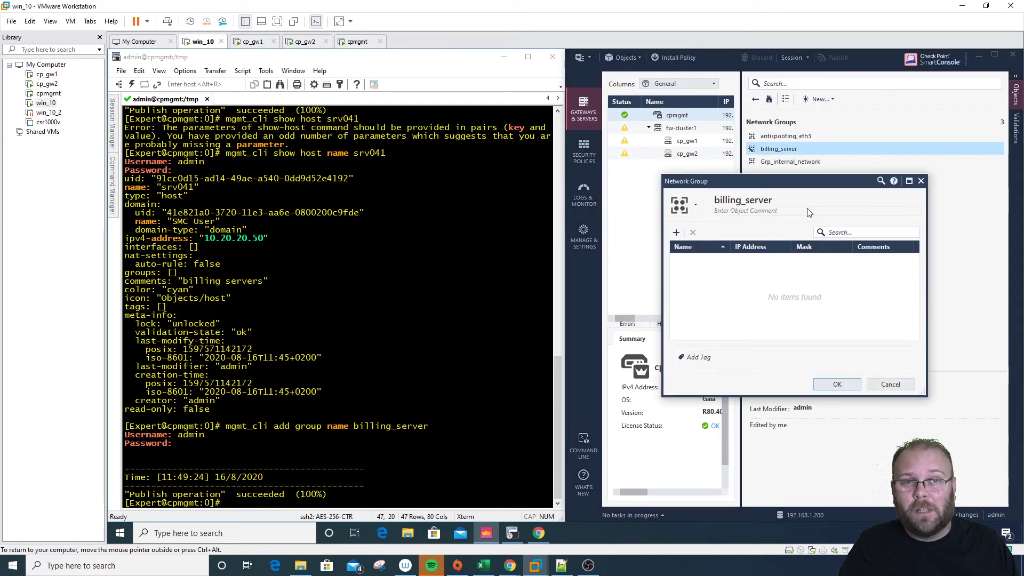
left_click(891, 384)
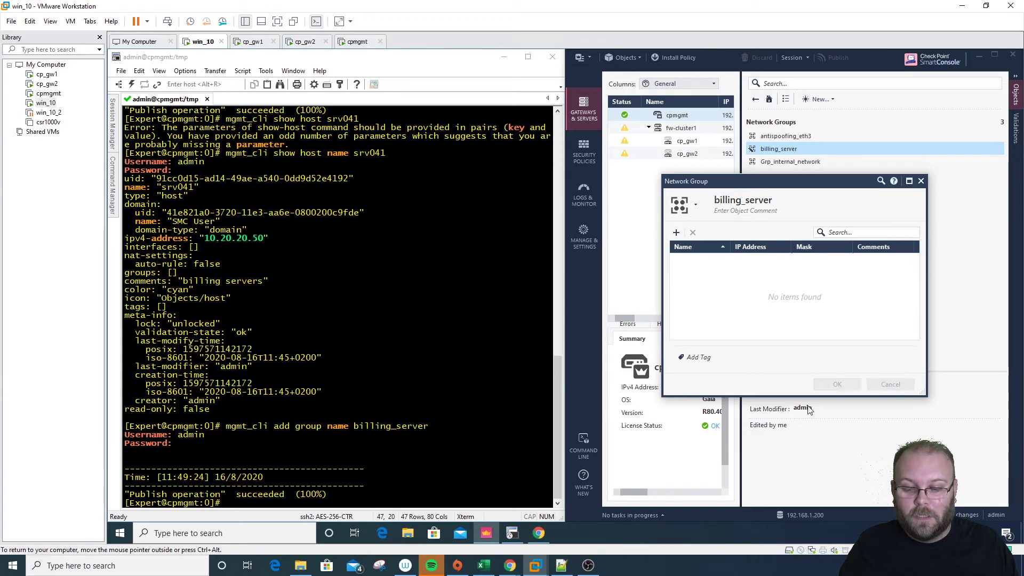
left_click(539, 533)
Scroll to the add group Output and Examples and expand the 'add-group with group' example
scroll(865, 384, "down", 4)
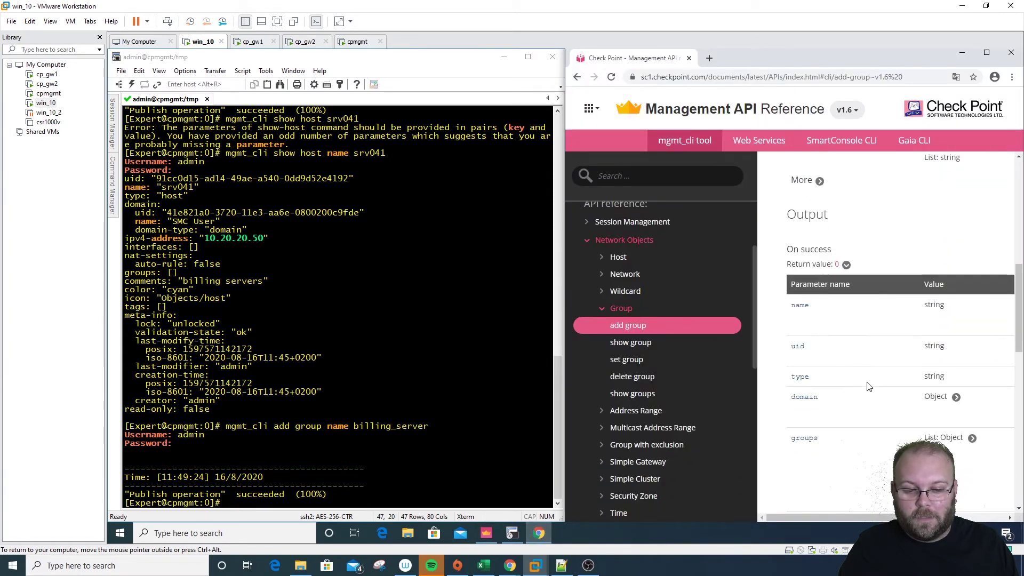
scroll(867, 373, "down", 4)
scroll(861, 294, "down", 1)
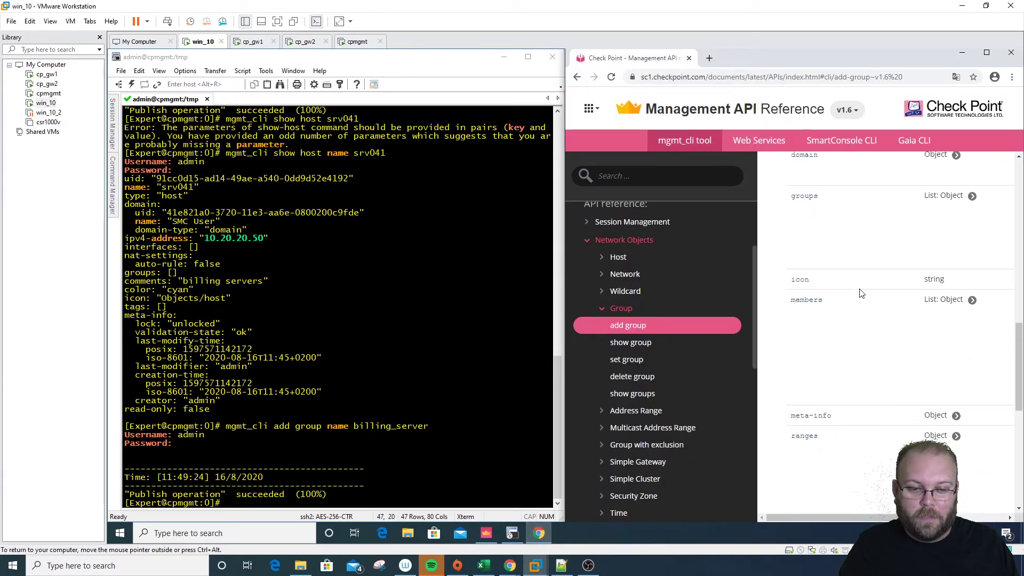
scroll(824, 236, "up", 4)
scroll(823, 337, "down", 3)
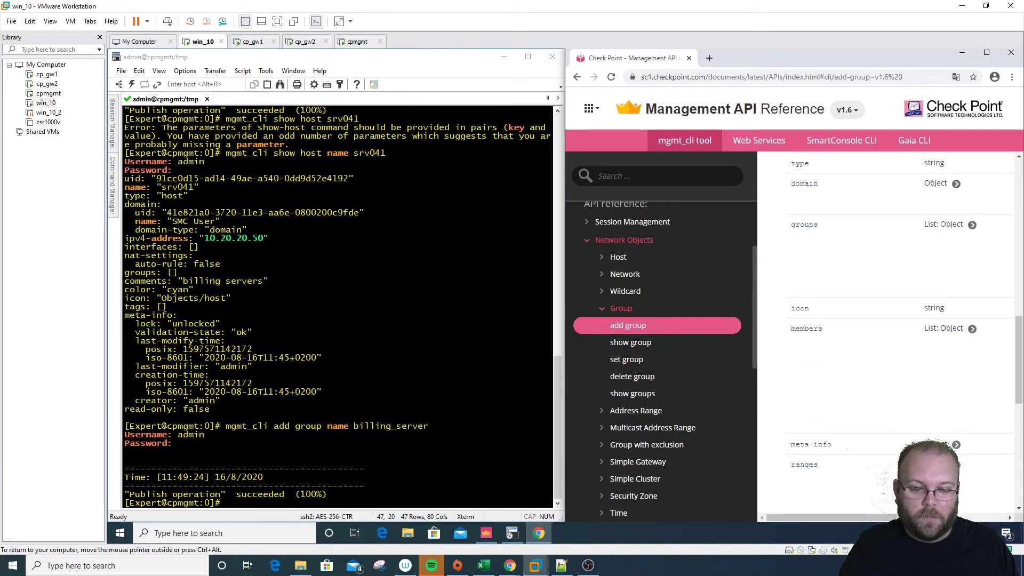
left_click_drag(880, 518, 839, 510)
scroll(880, 429, "down", 10)
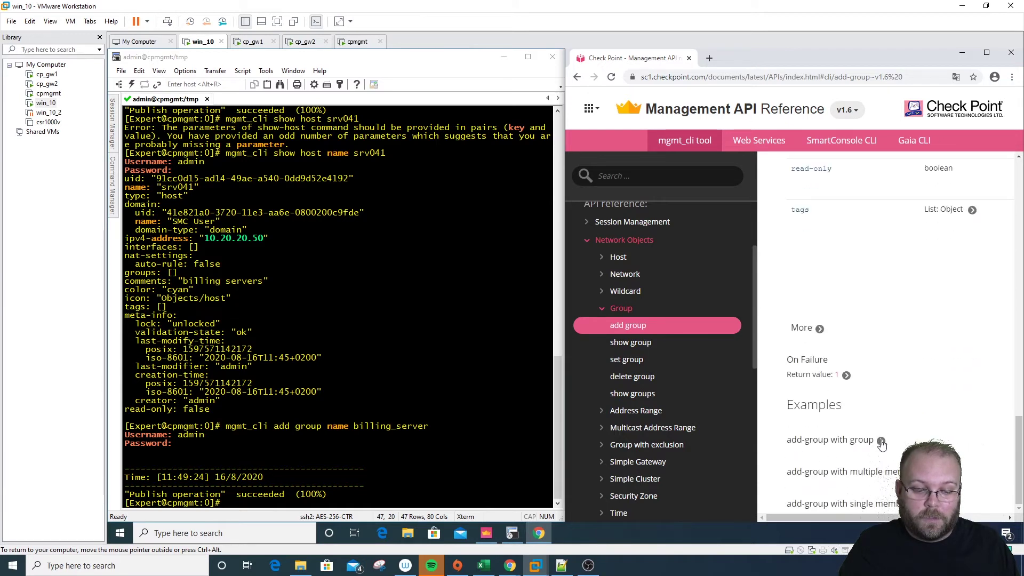
left_click(881, 440)
scroll(900, 423, "down", 4)
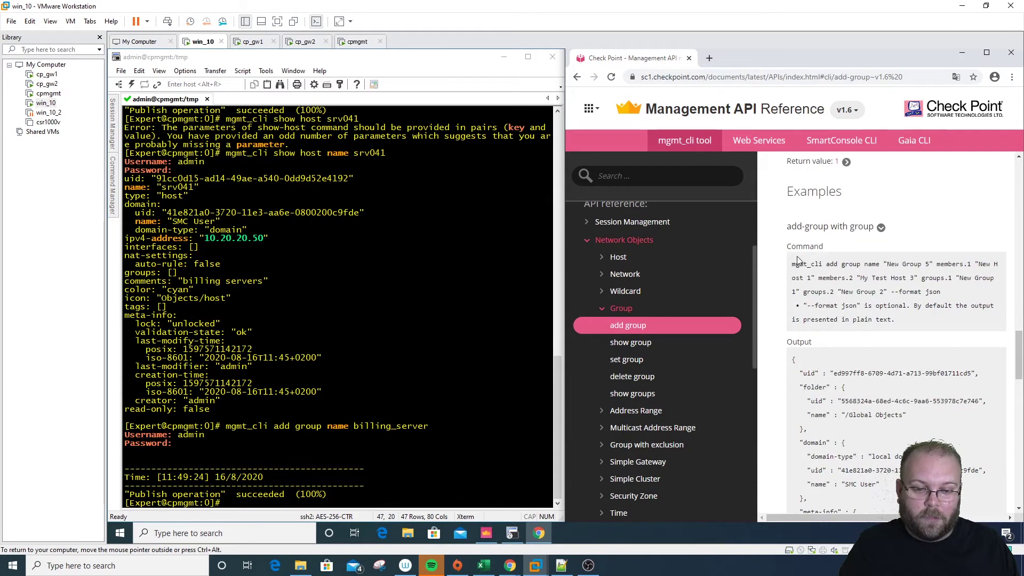
left_click_drag(794, 265, 908, 325)
left_click(908, 326)
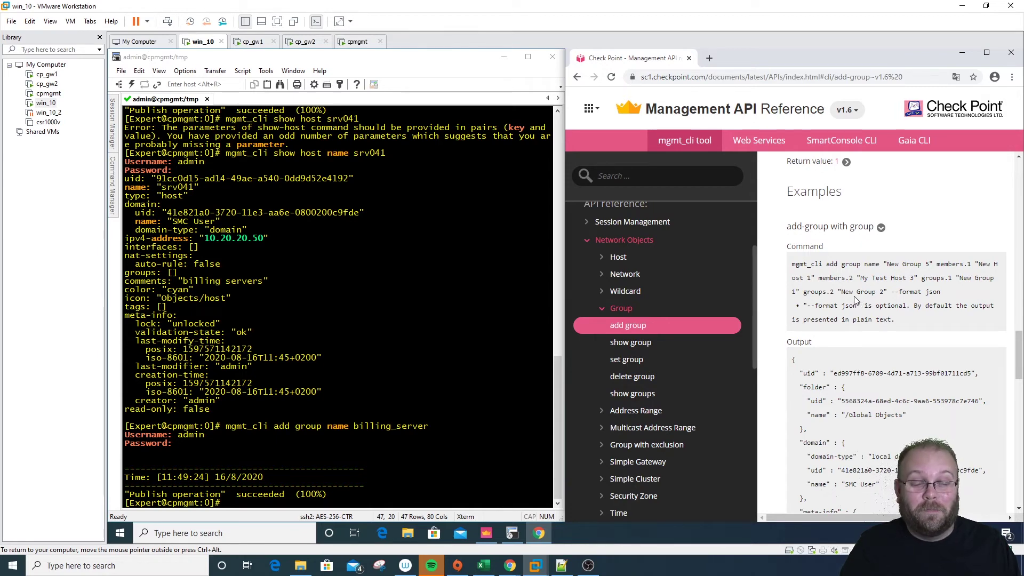
Scroll back up, expand Host in the navigation tree and open the set host page
scroll(855, 301, "up", 4)
scroll(855, 300, "up", 5)
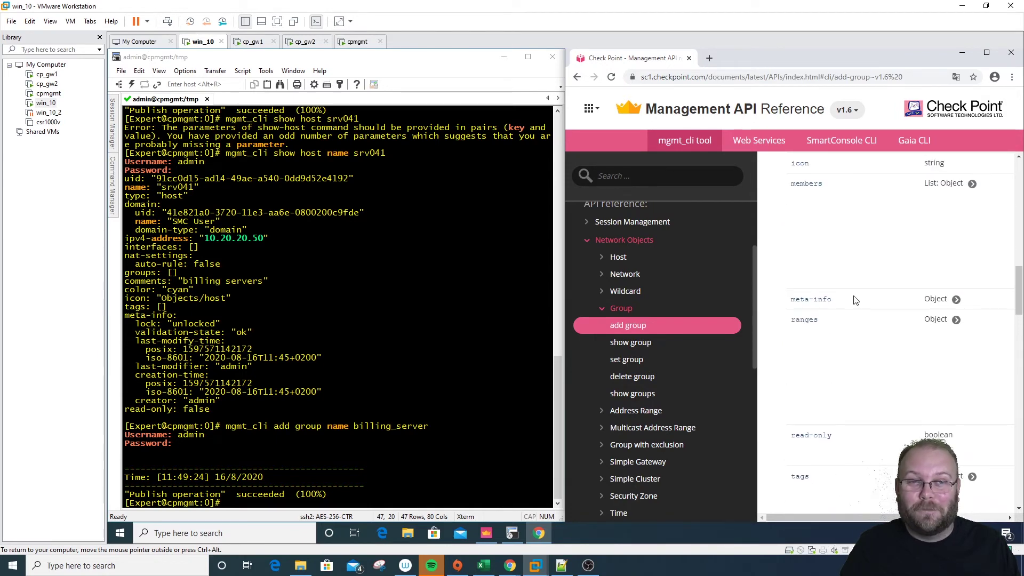
scroll(855, 300, "up", 4)
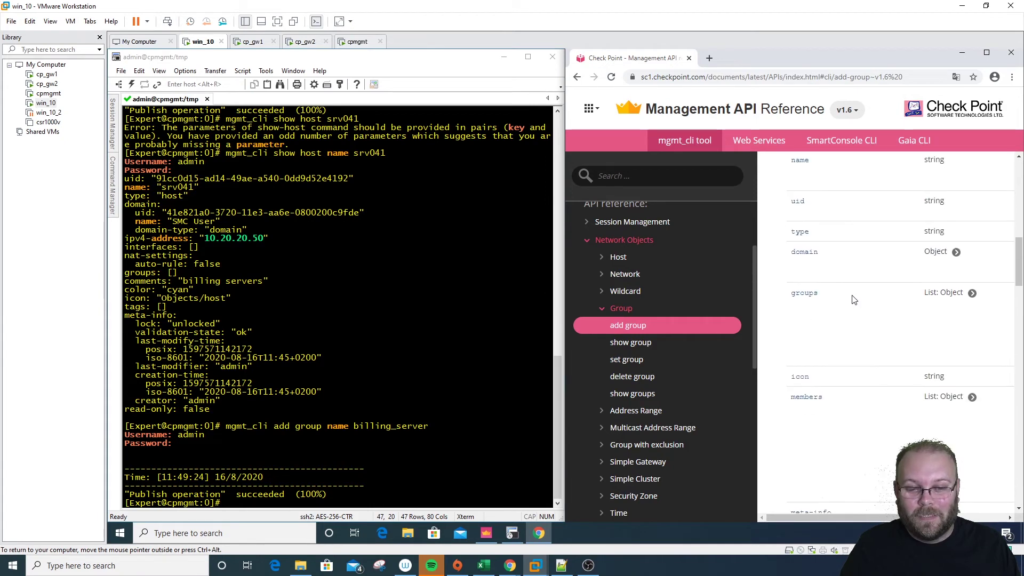
scroll(836, 300, "up", 5)
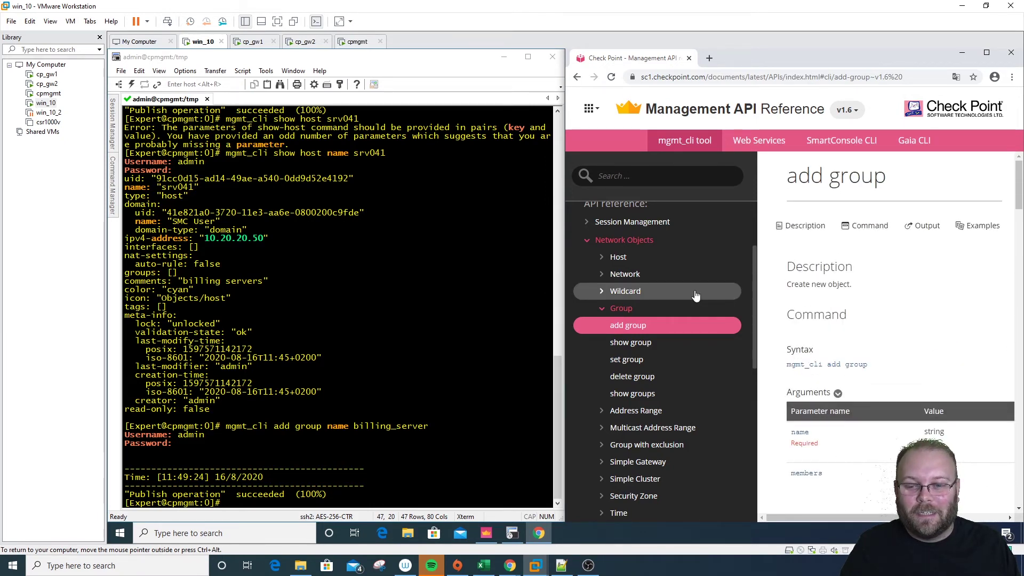
left_click(625, 260)
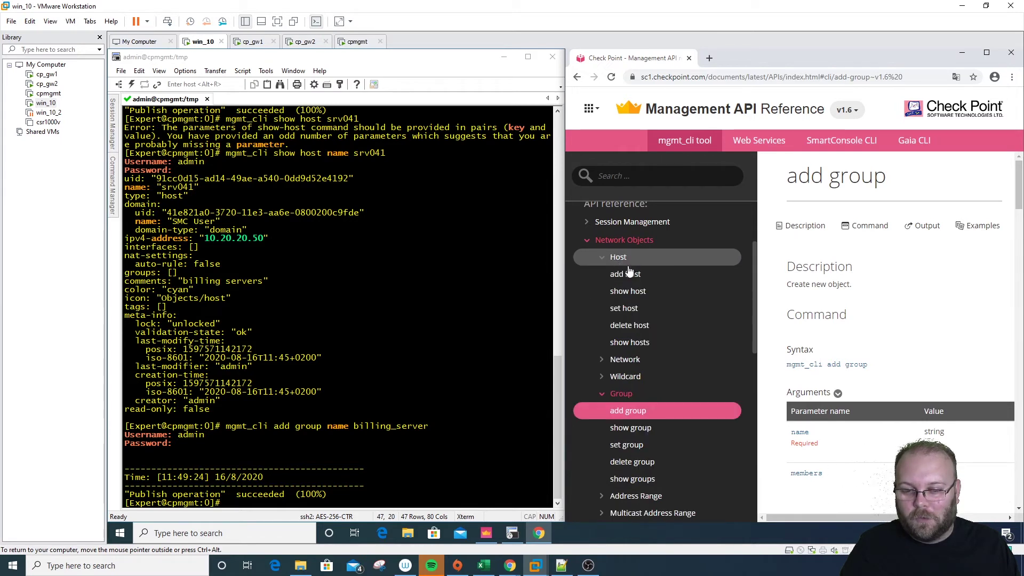
left_click(632, 311)
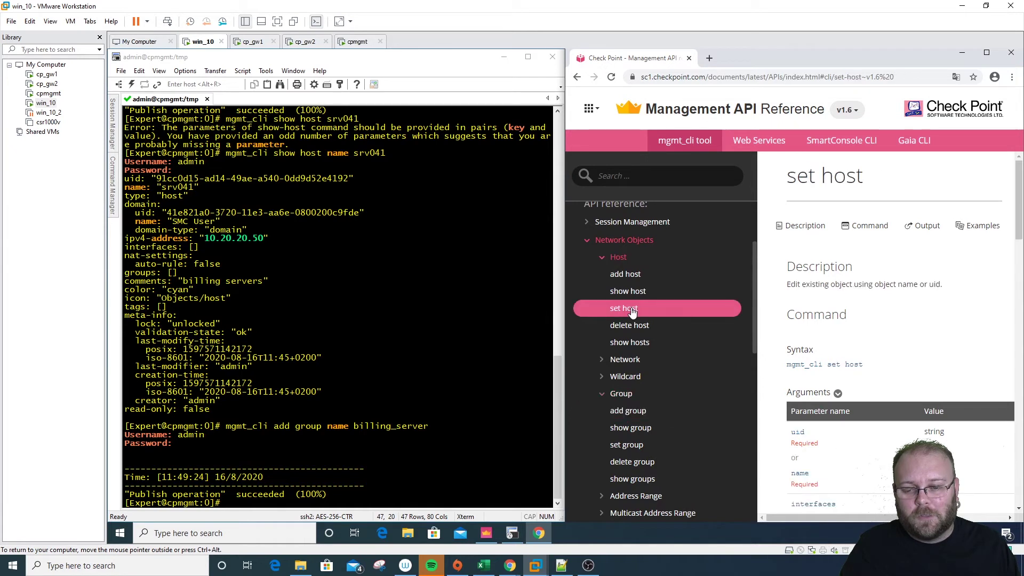
scroll(926, 318, "down", 1)
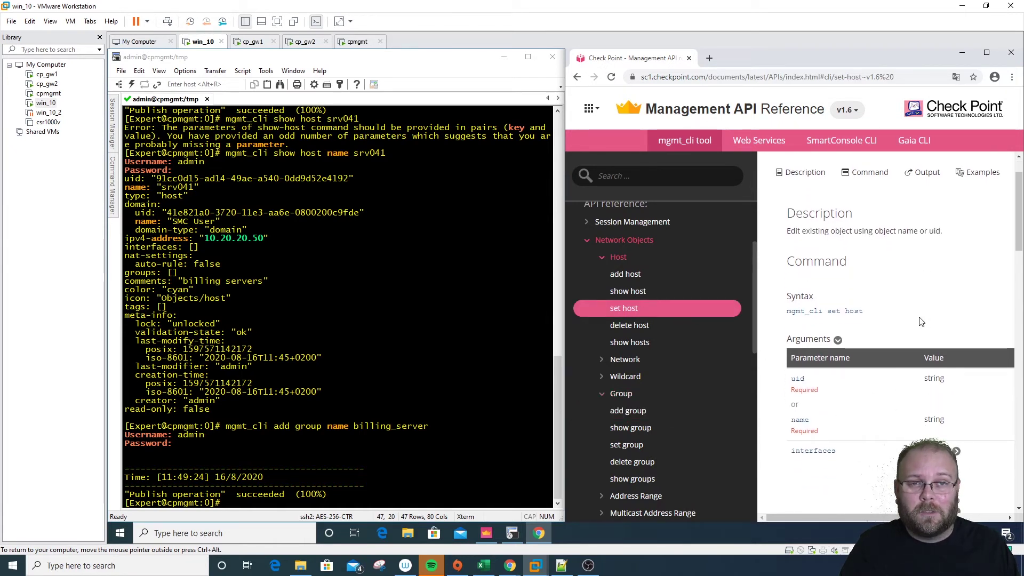
left_click(414, 453)
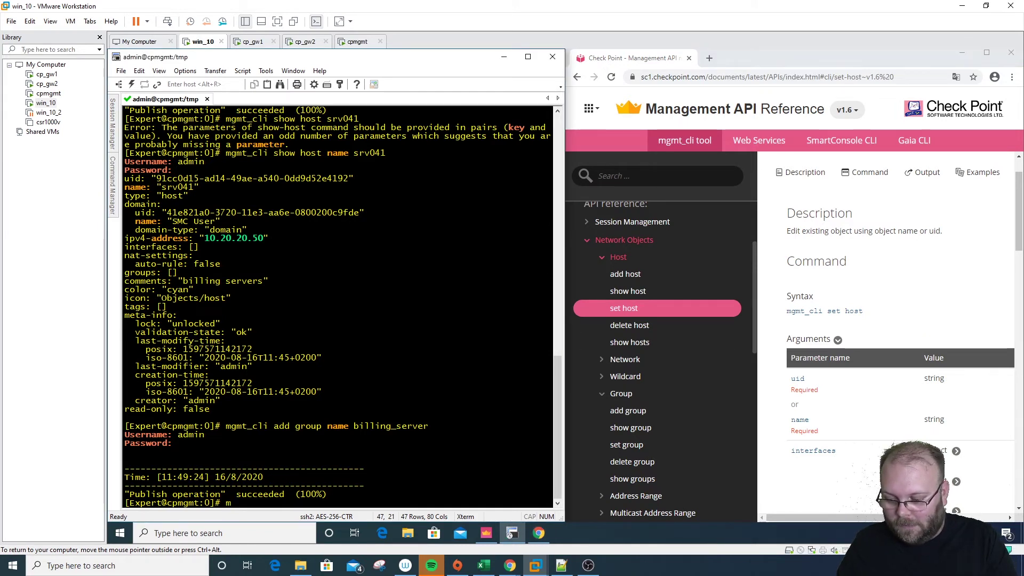
Run mgmt_cli set host name srv41 groups billing_server and log in as admin
type("mgmt_")
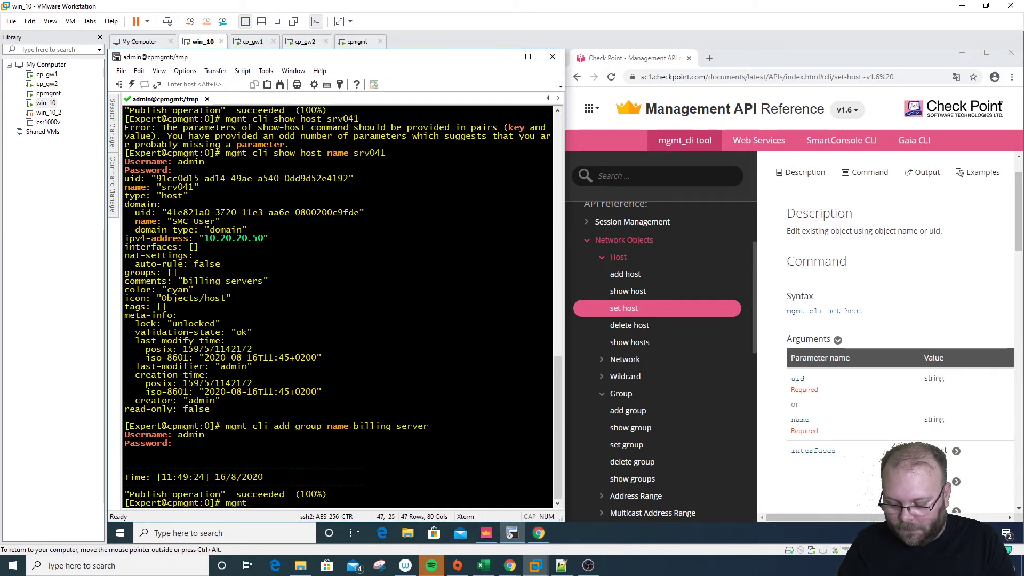
type("cli s")
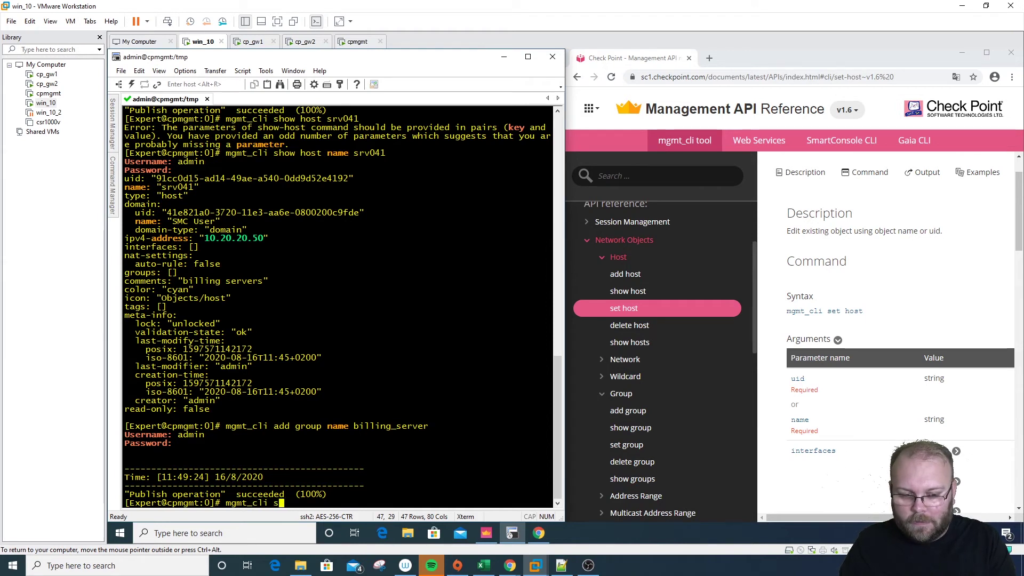
type("et host ")
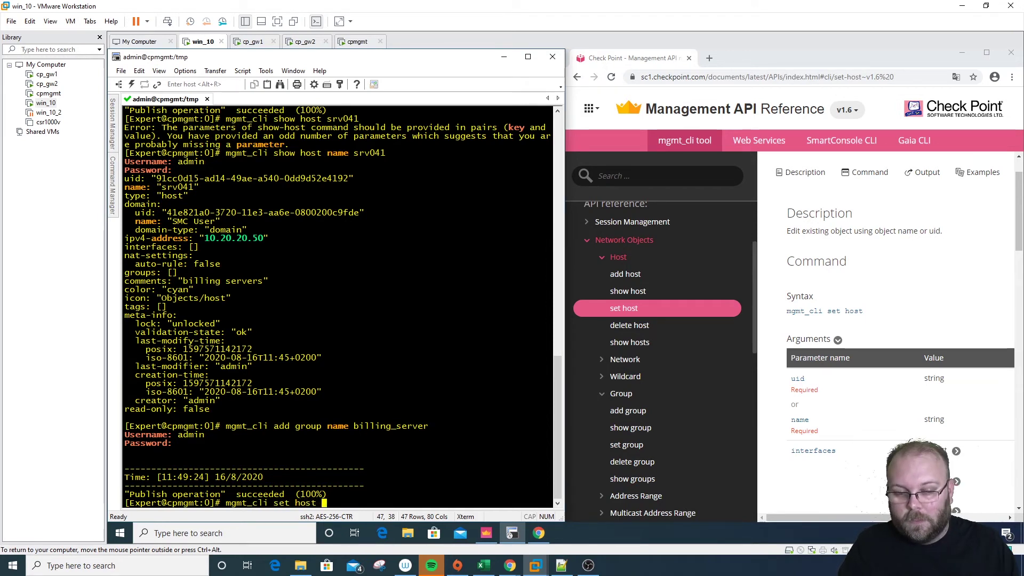
type("nam")
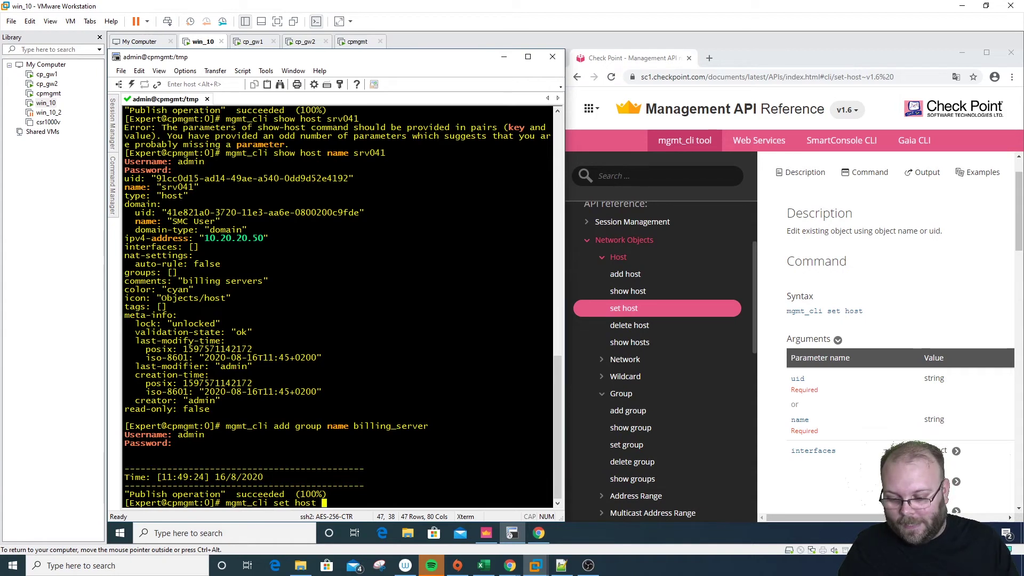
type("e ")
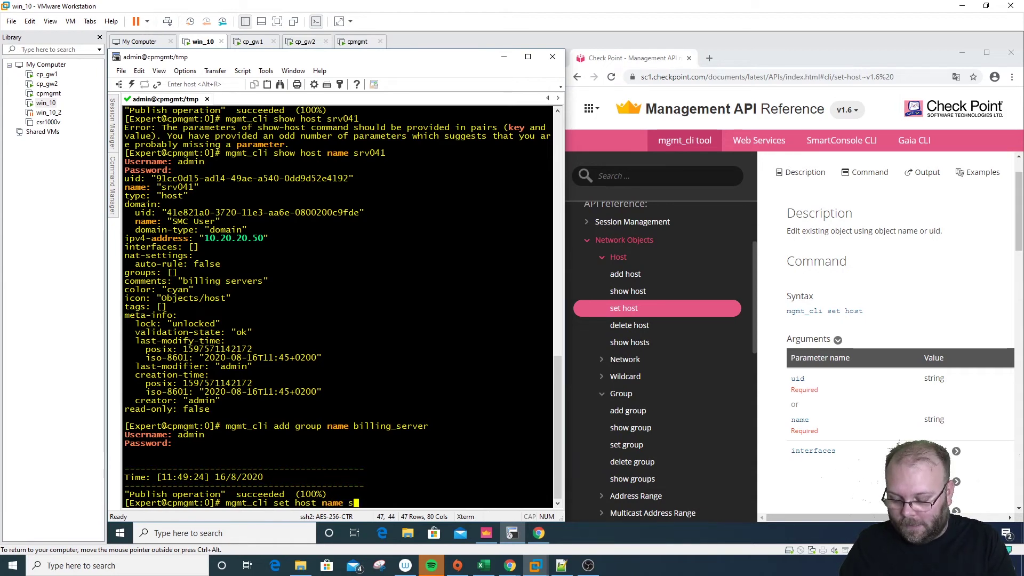
type("srv41")
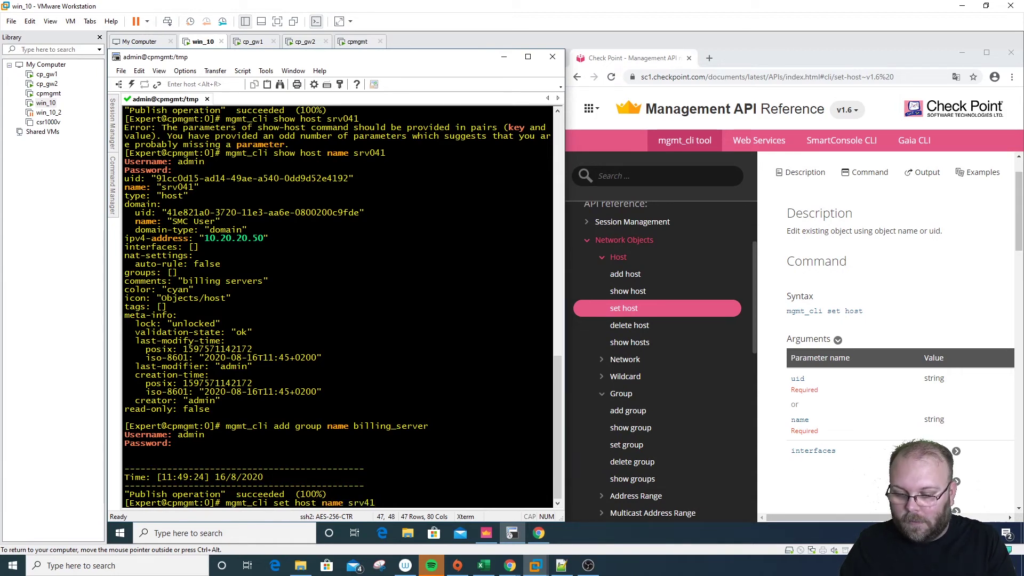
scroll(883, 344, "down", 5)
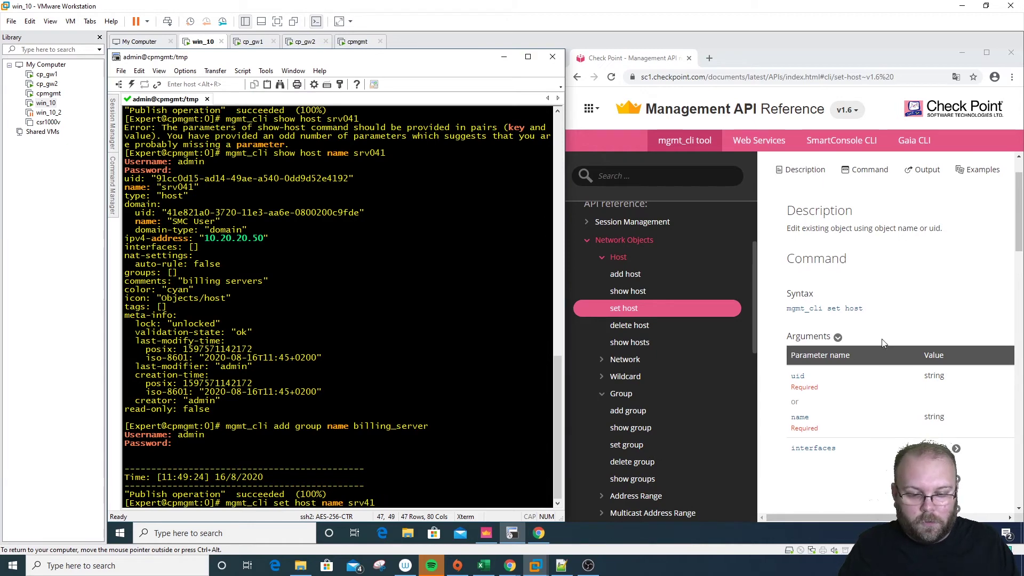
scroll(883, 344, "down", 5)
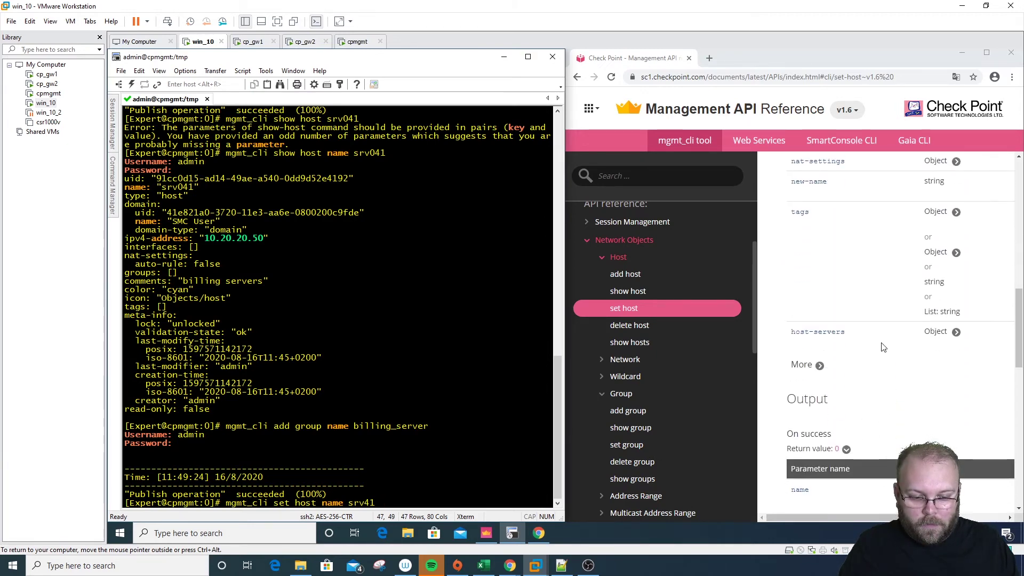
left_click(834, 323)
scroll(829, 320, "down", 5)
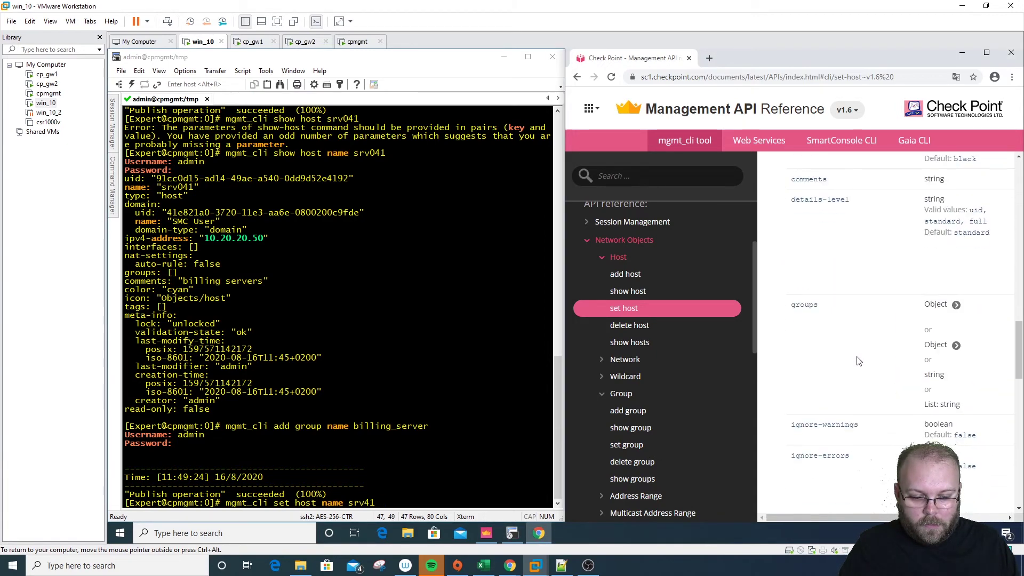
left_click(450, 471)
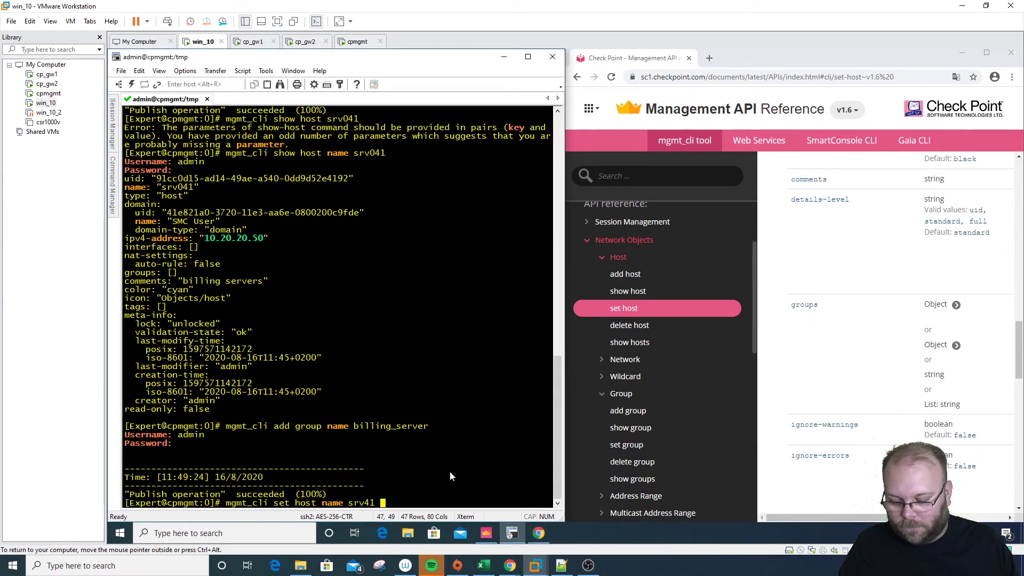
type("groups")
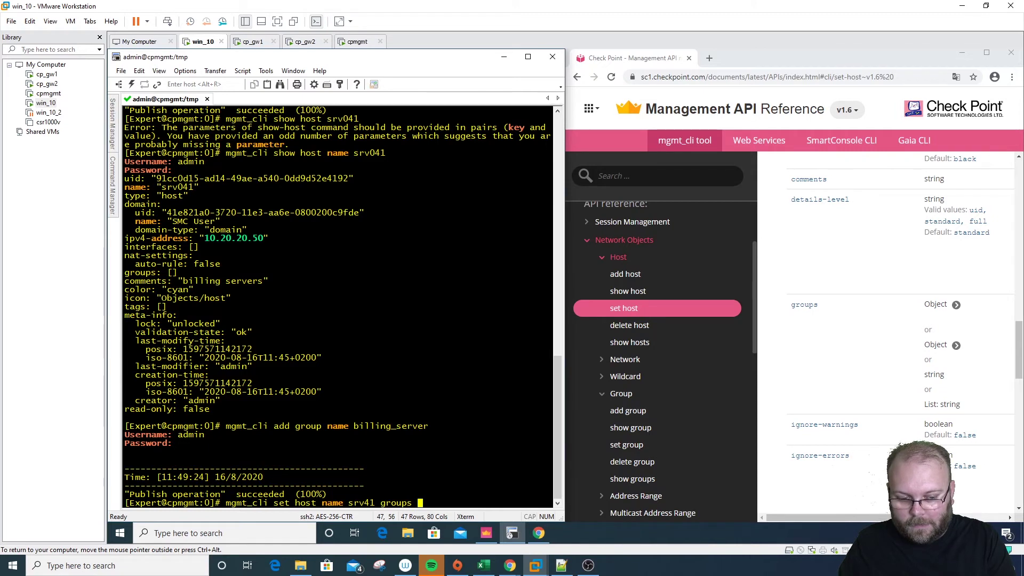
type(" billing")
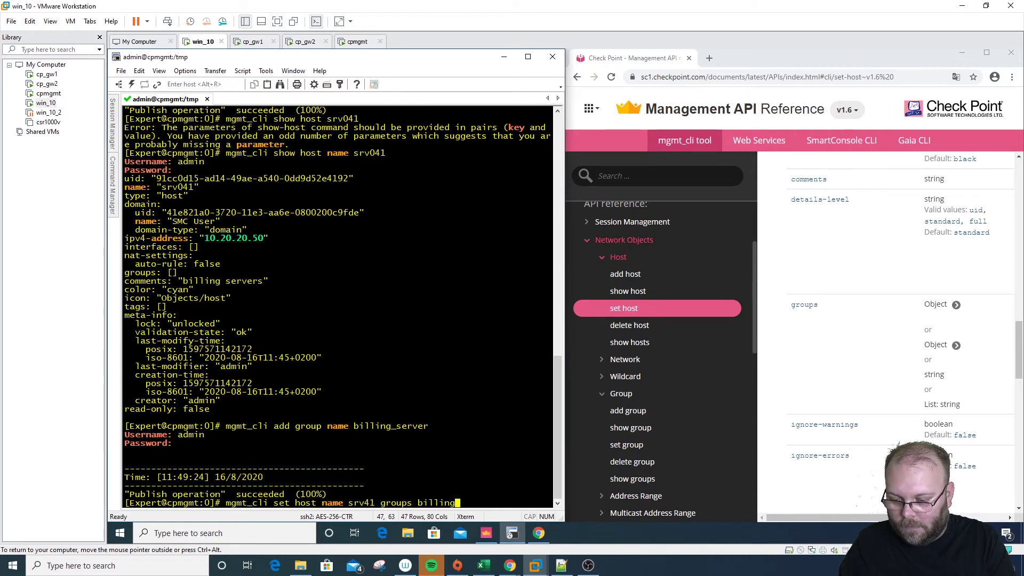
type("_ser")
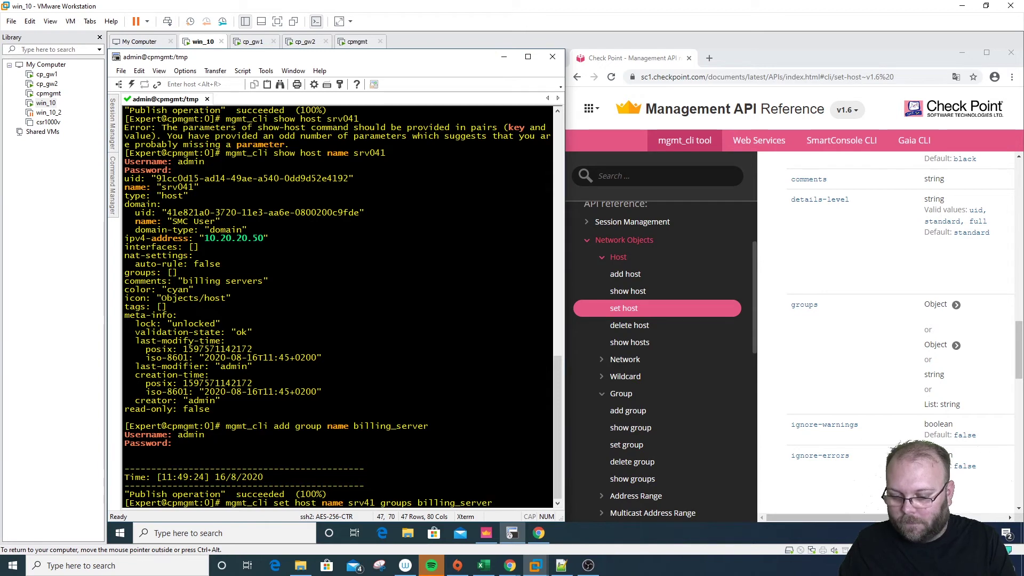
type("ver")
key("Return")
type("admin")
key("Return")
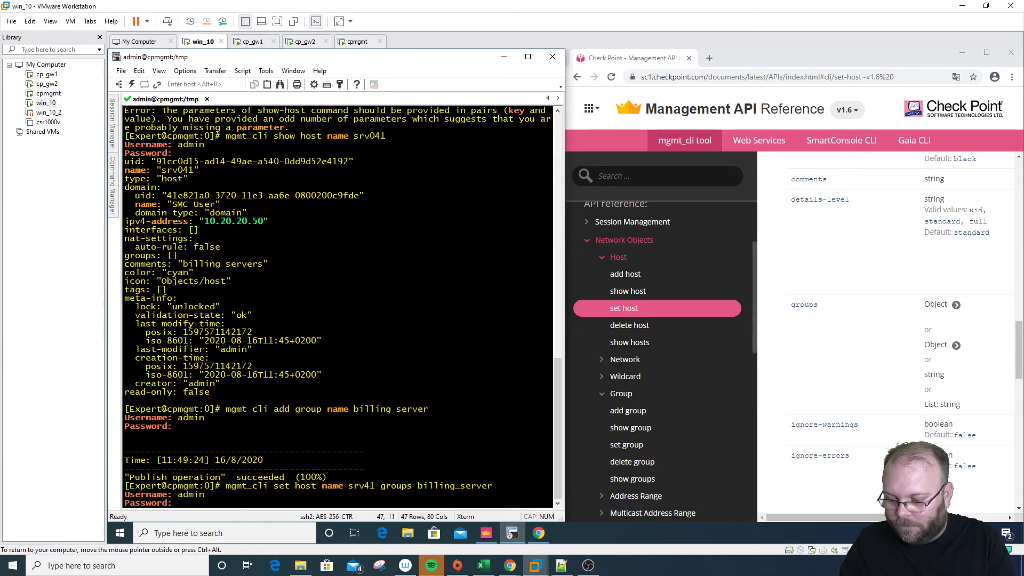
key("Return")
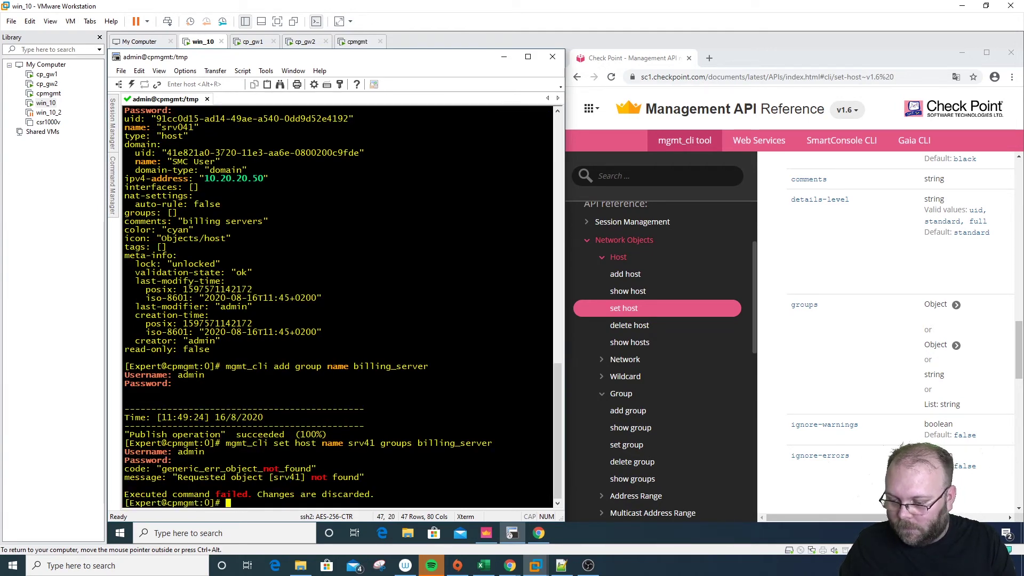
Correct the recalled command to srv041, rerun it, and enter the admin username
key("Up")
key("Left")
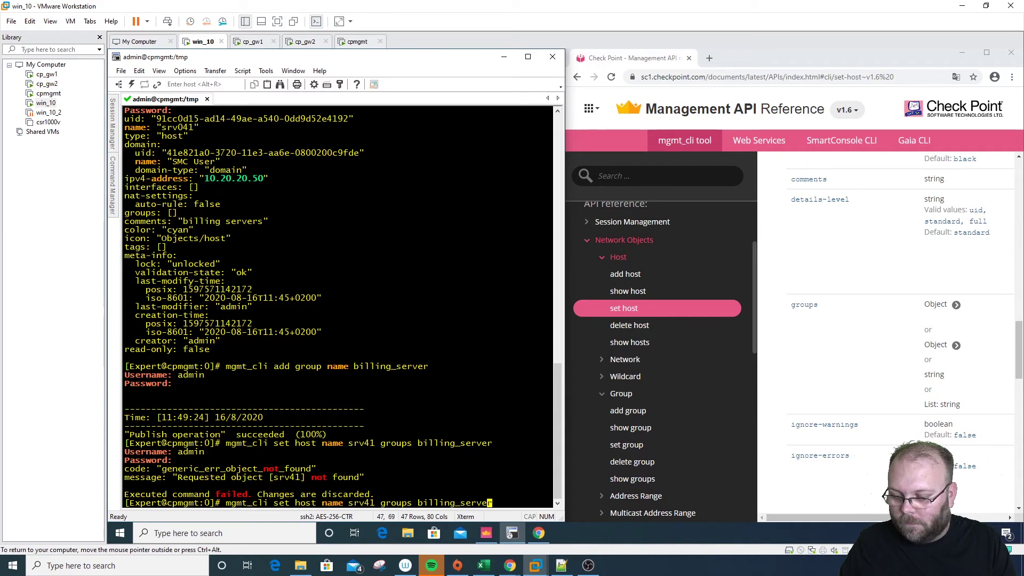
key("Left")
key("Left")
key("Left")
key("Left")
key("Left")
key("Left")
key("Left")
key("Left")
key("Left")
key("Left")
key("Left")
key("Left")
key("Left")
key("Left")
key("Left")
key("Left")
key("Left")
key("Left")
key("Left")
key("Left")
type("0")
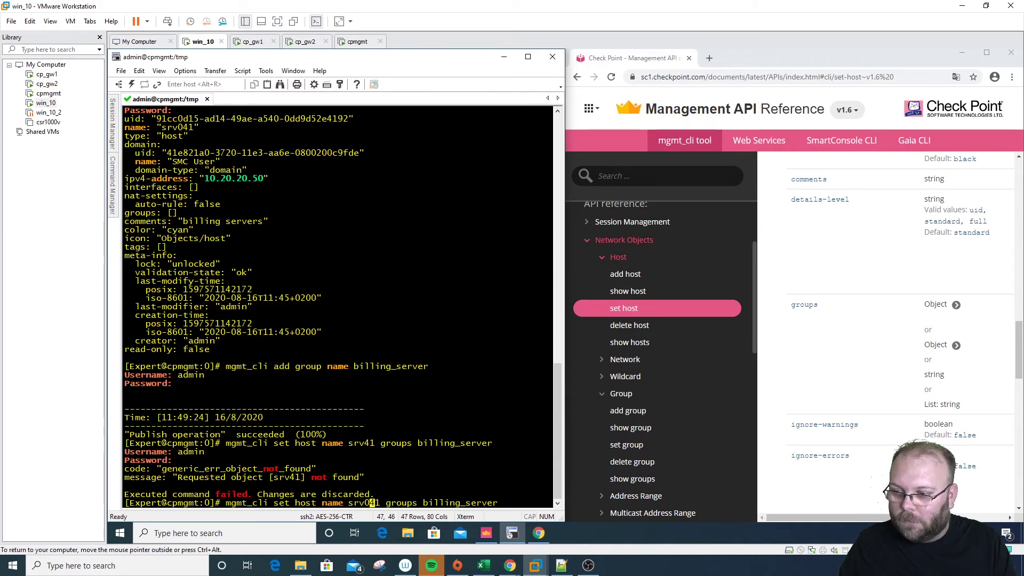
key("Return")
type("admin")
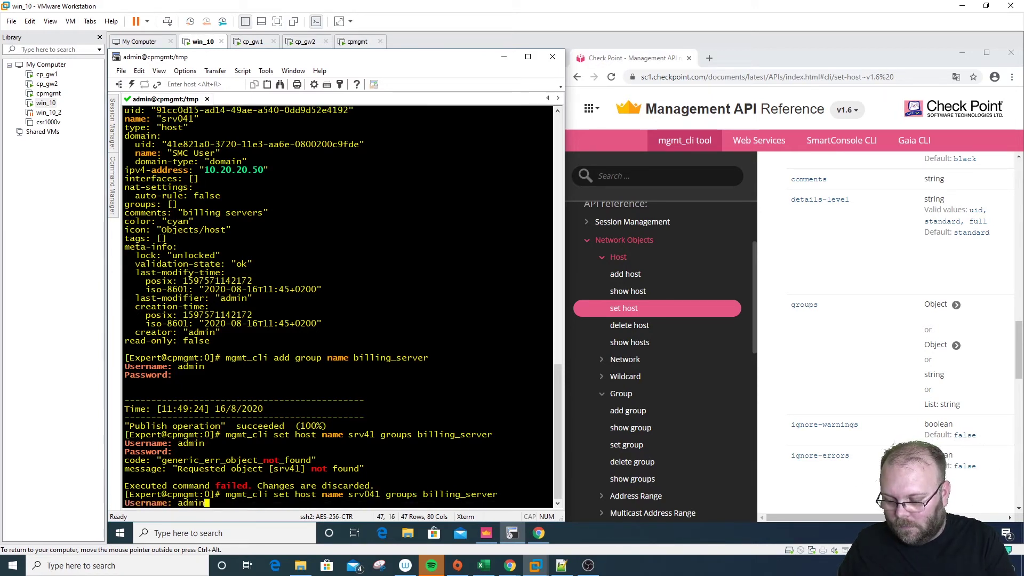
key("Return")
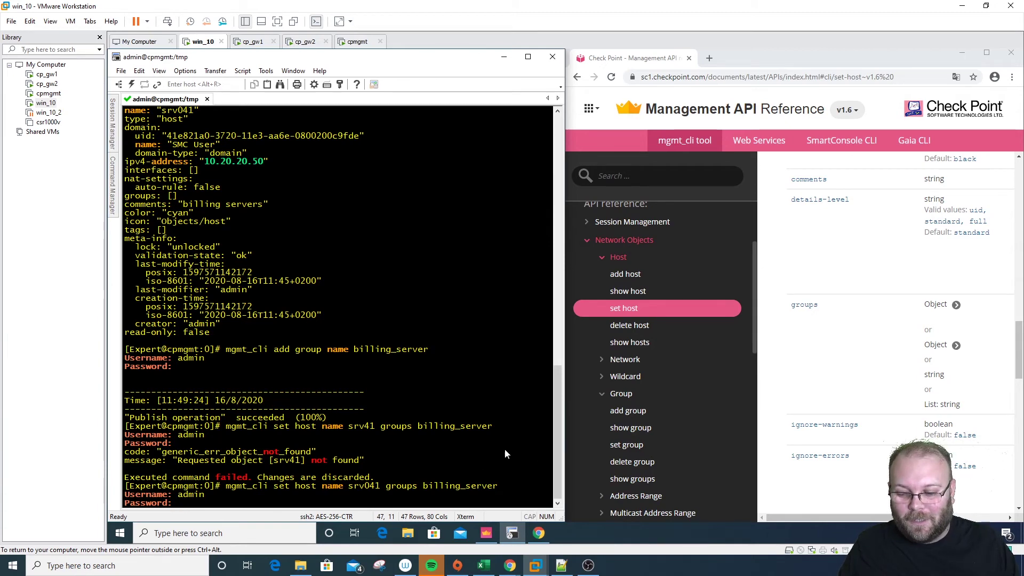
Open billing_server in SmartConsole, confirm the group-locked error in the terminal, and cancel the editor
left_click(486, 533)
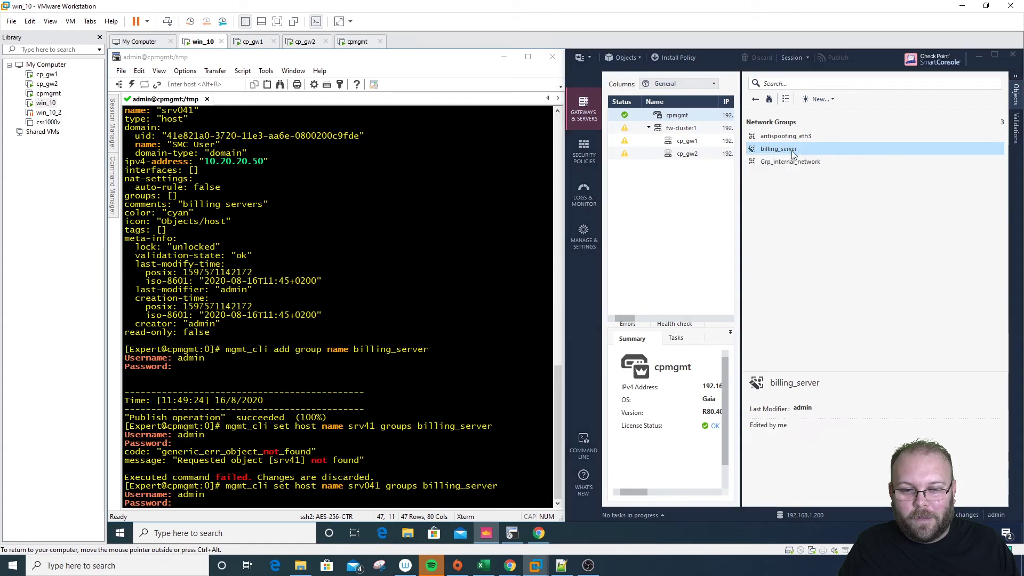
double_click(764, 151)
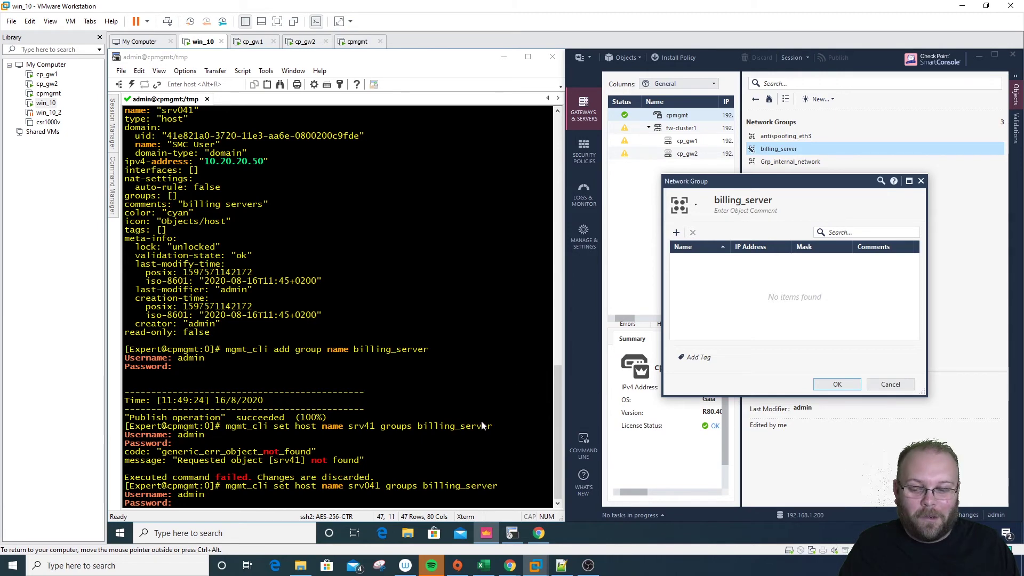
left_click(446, 456)
key("Return")
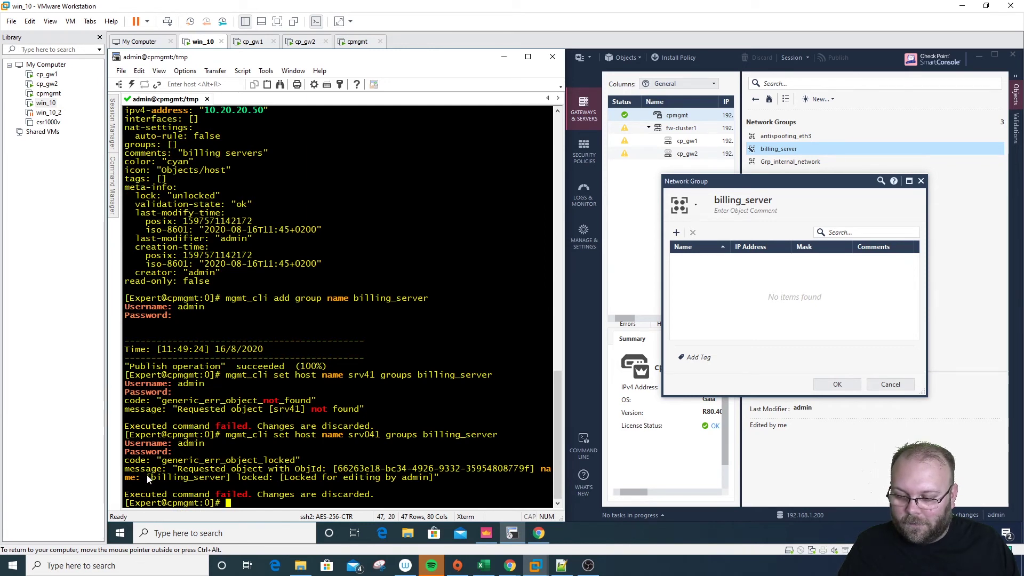
left_click_drag(149, 478, 449, 477)
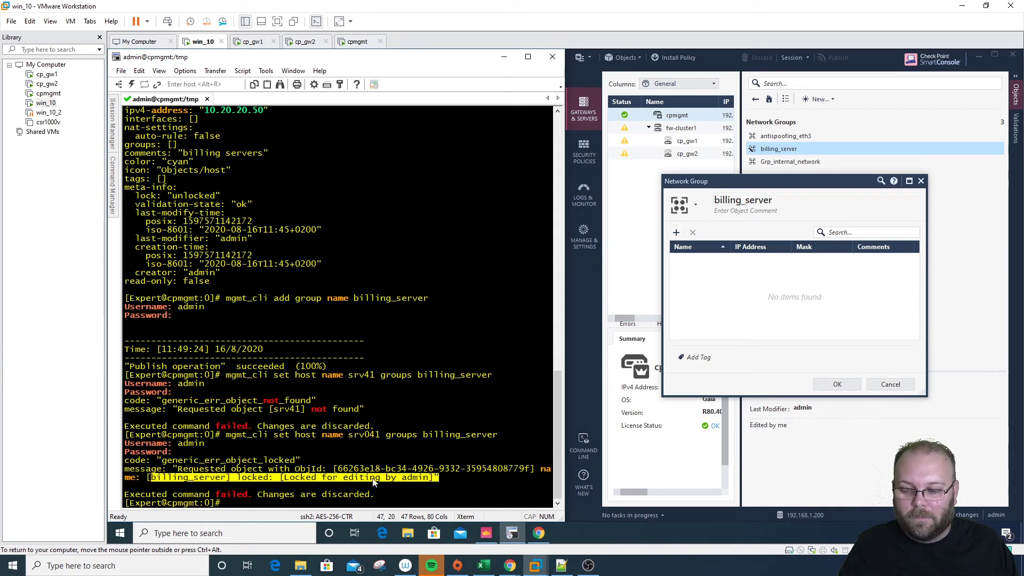
left_click(922, 181)
Rerun the srv041 set host command as admin, confirm publish succeeded, and select billing_server
left_click(406, 462)
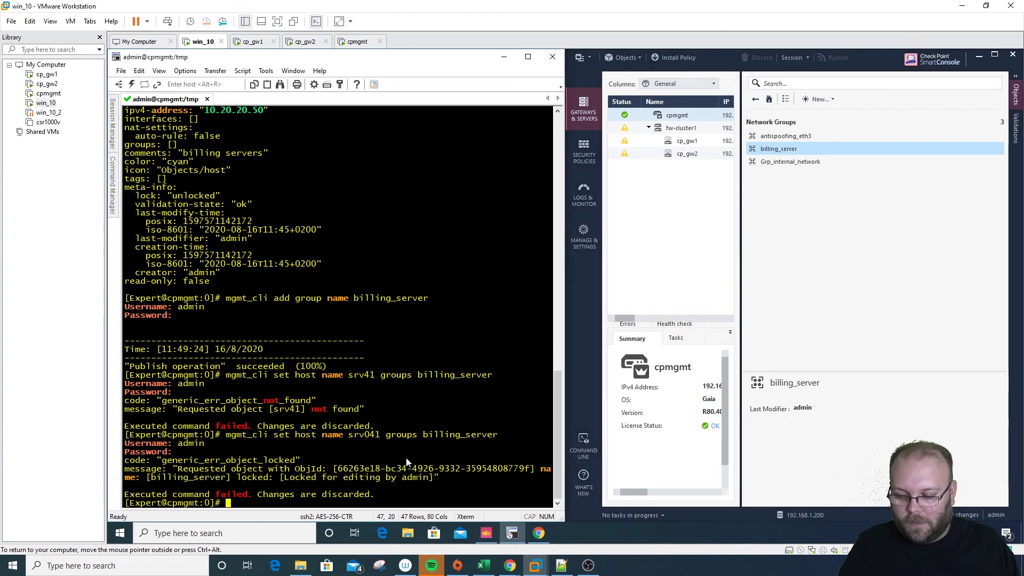
key("Up")
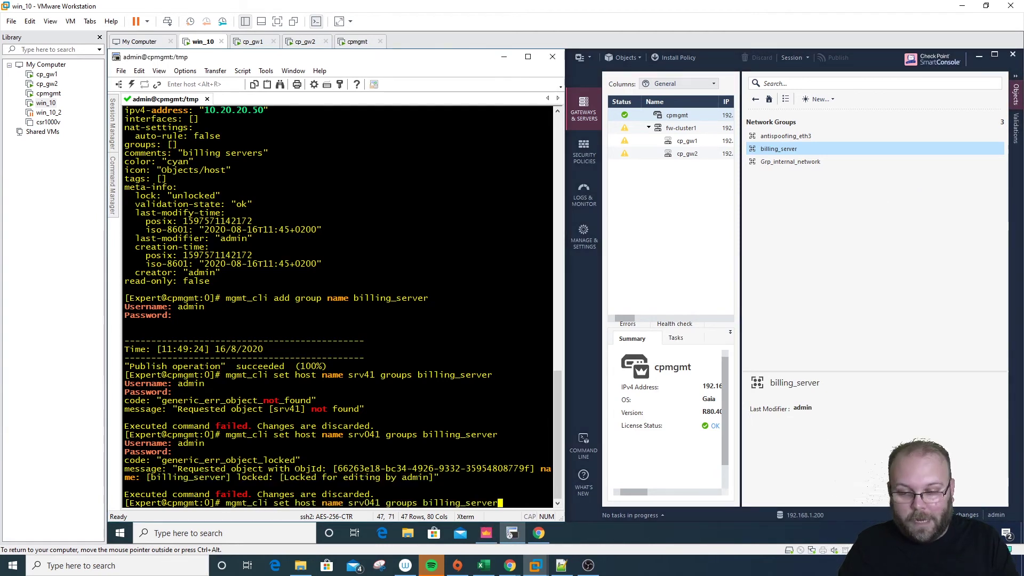
key("Return")
type("admin")
key("Return")
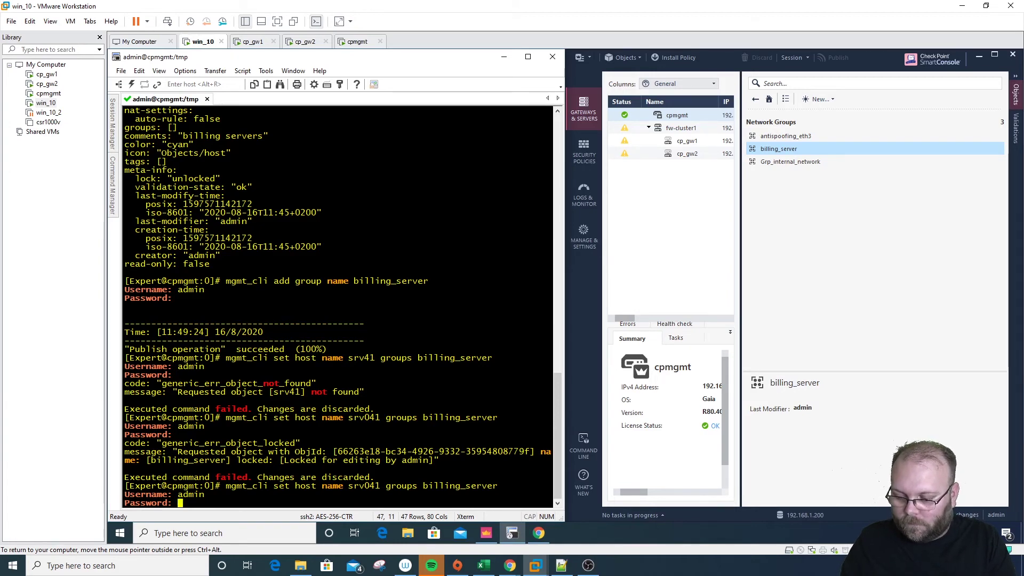
key("Return")
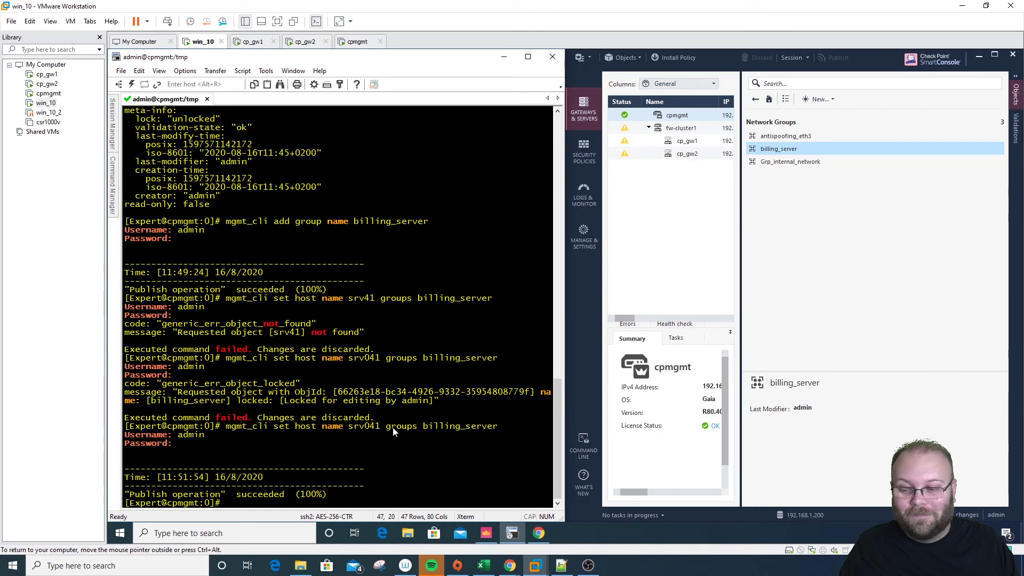
left_click_drag(332, 494, 137, 496)
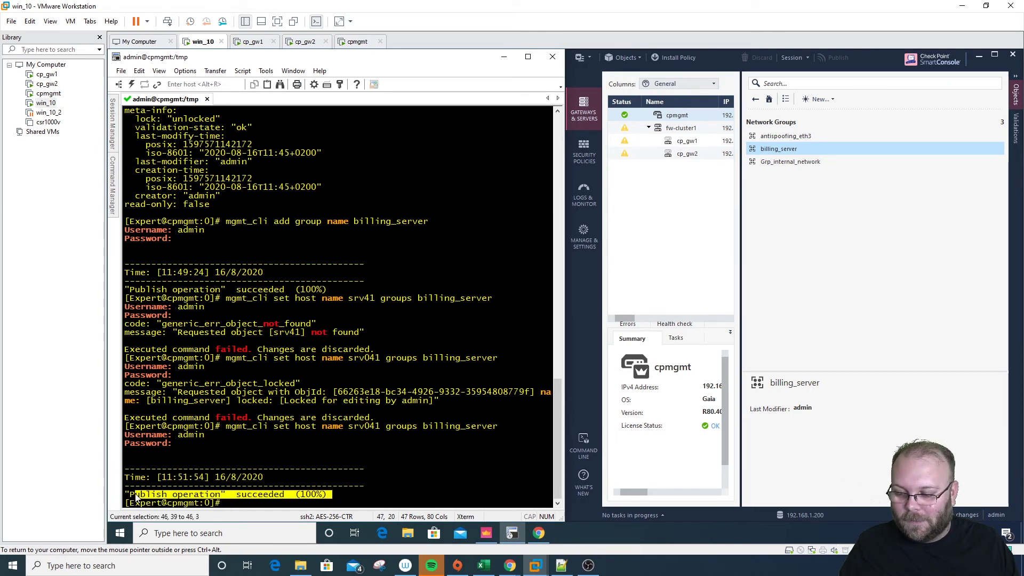
left_click(789, 149)
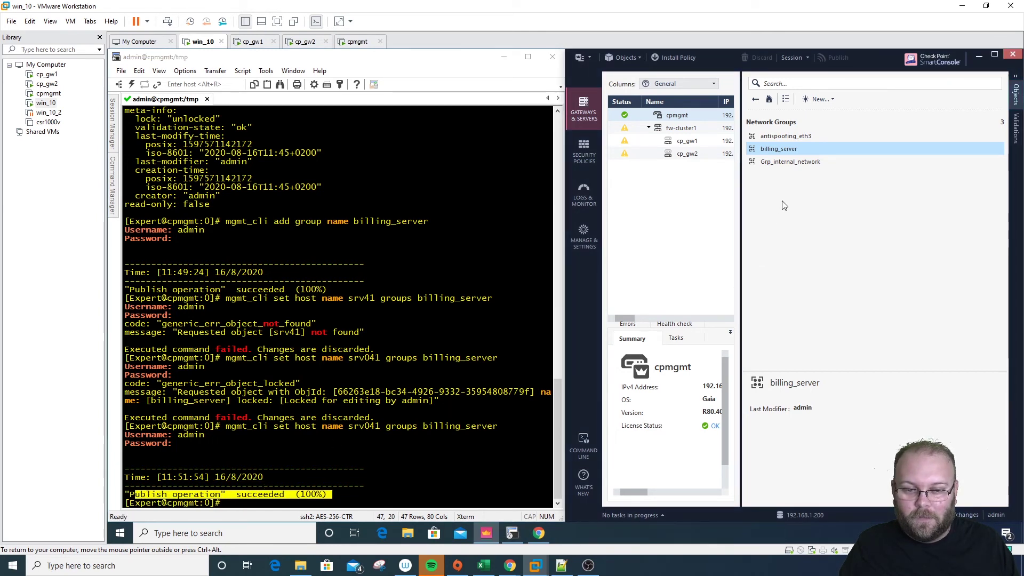
Open the billing_server group editor and add srv001 and srv002 as members
double_click(789, 149)
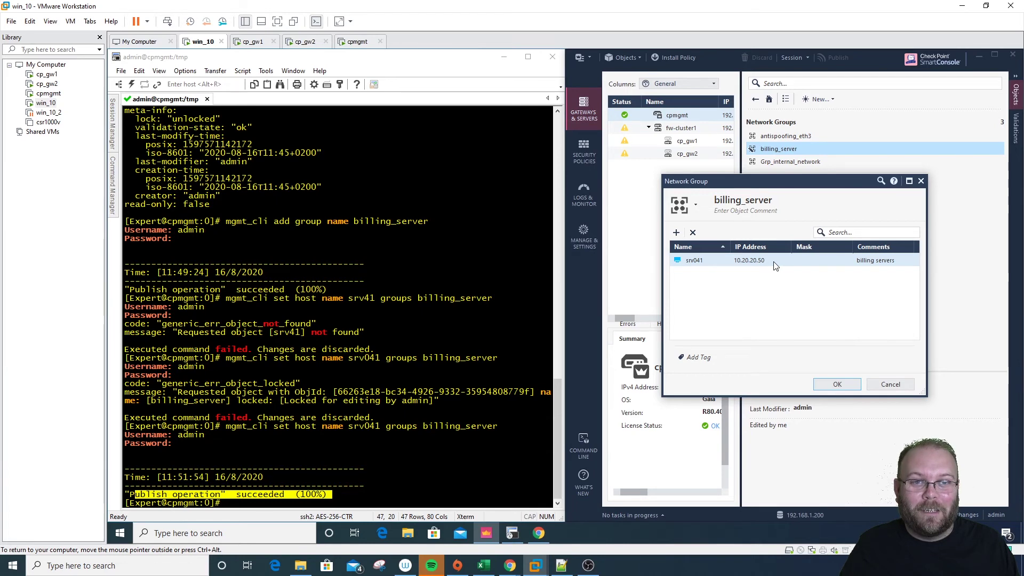
left_click_drag(807, 184, 861, 108)
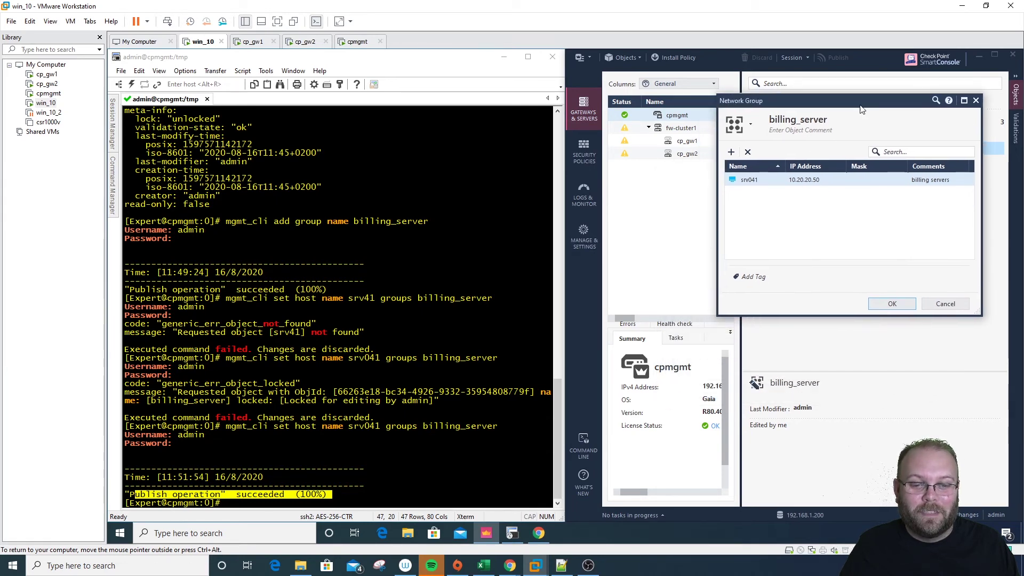
left_click(732, 153)
type("srv")
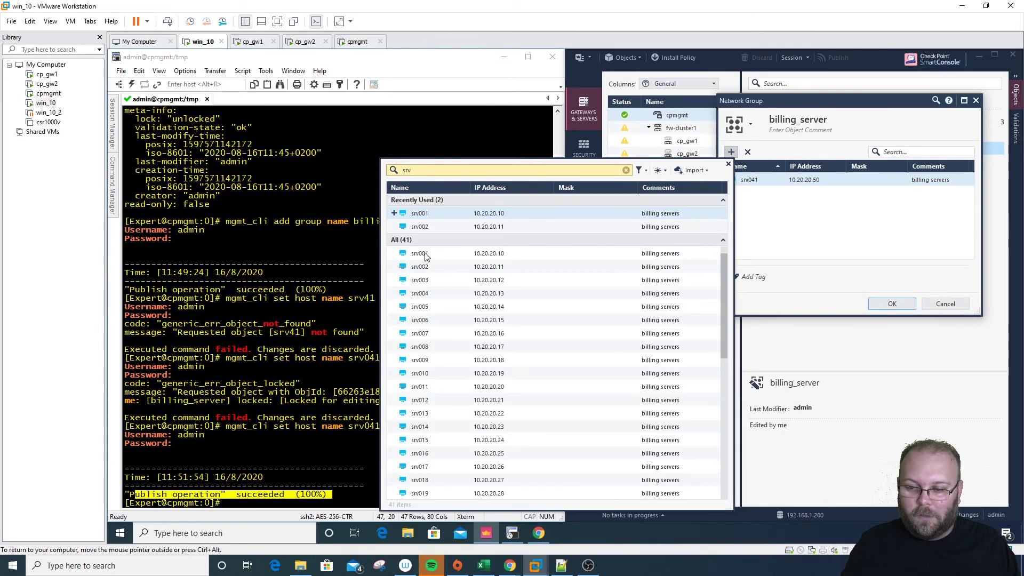
left_click(426, 256)
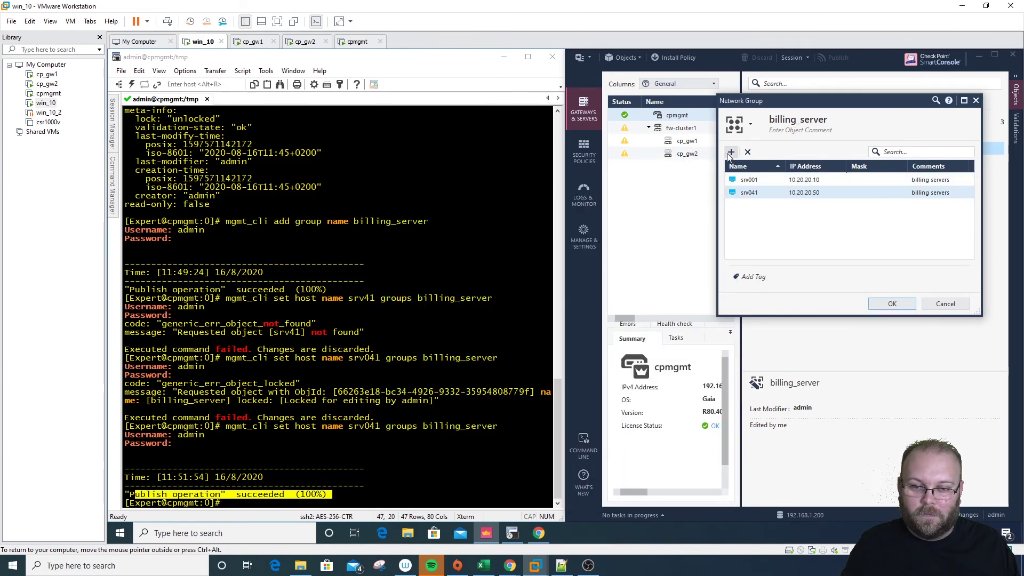
left_click(732, 153)
left_click(426, 226)
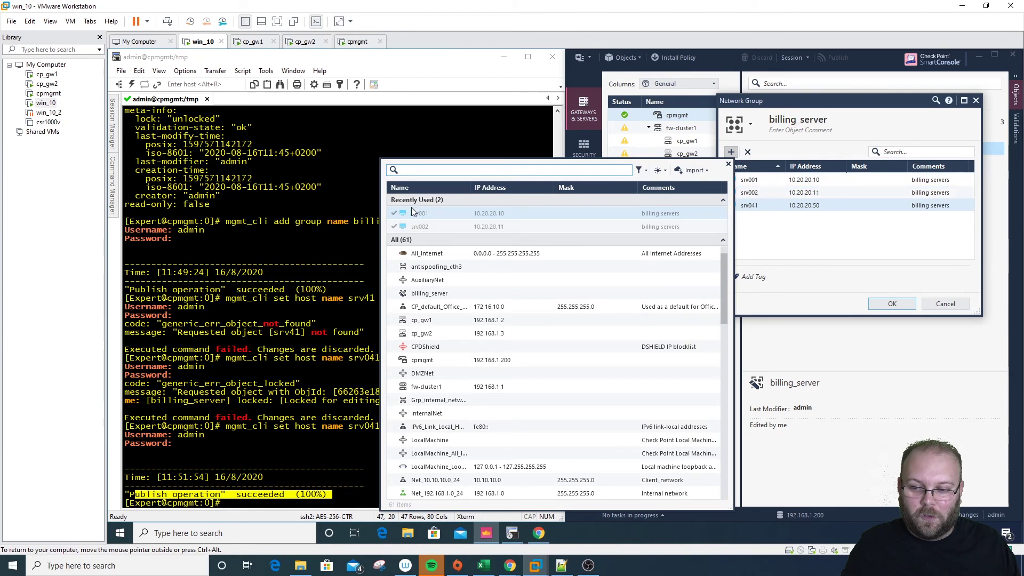
Add hosts srv003 through srv013 to the billing_server group
type("srv")
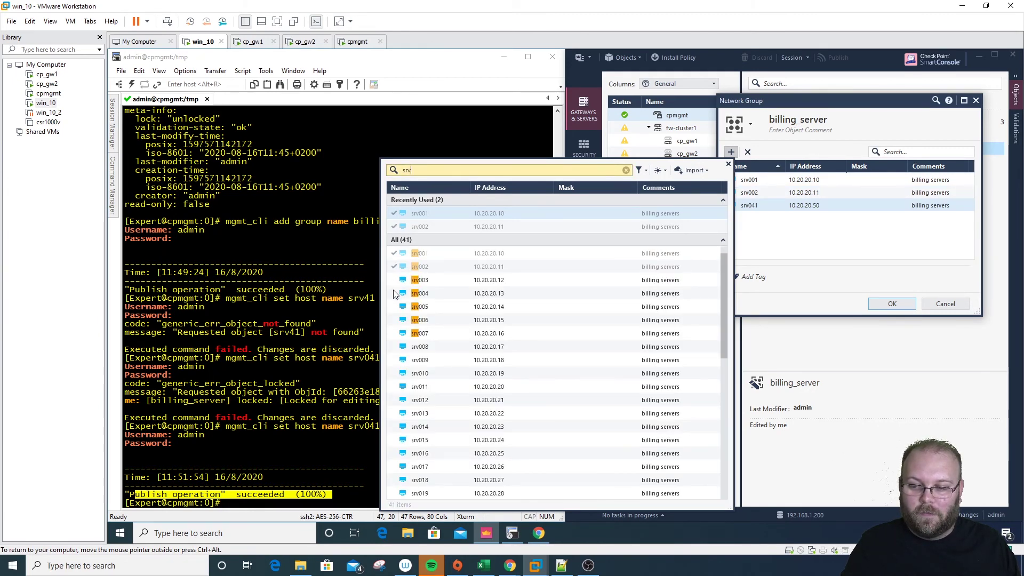
left_click(397, 294)
left_click(397, 308)
left_click(397, 320)
left_click(397, 333)
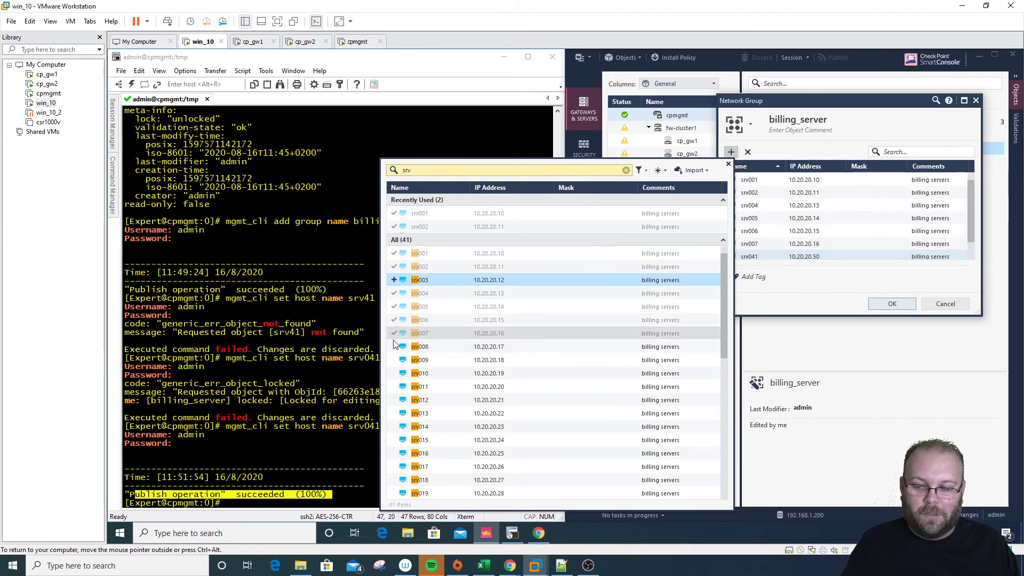
left_click(397, 347)
left_click(397, 361)
left_click(395, 387)
left_click(393, 401)
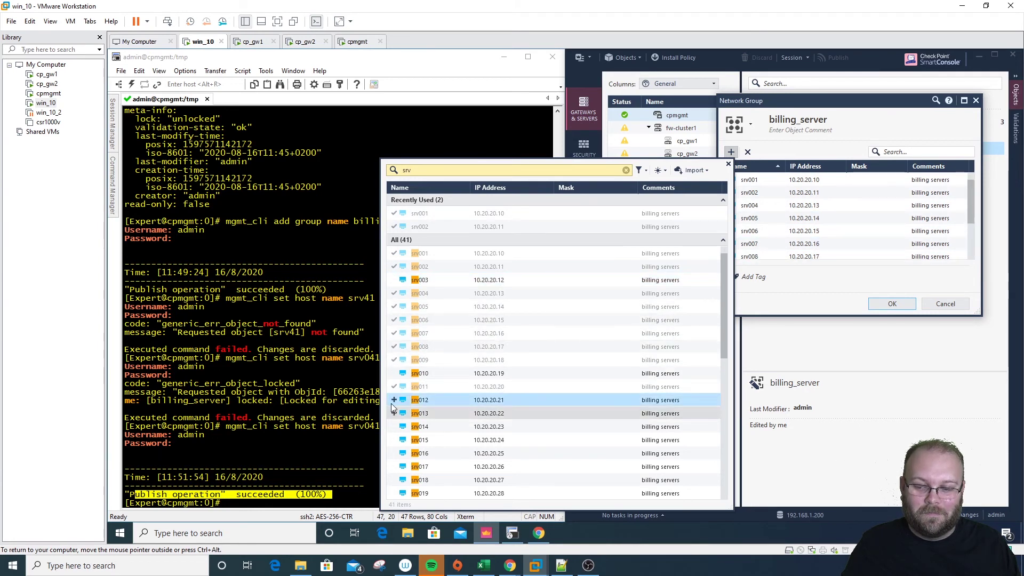
left_click(396, 362)
left_click(395, 374)
left_click(395, 362)
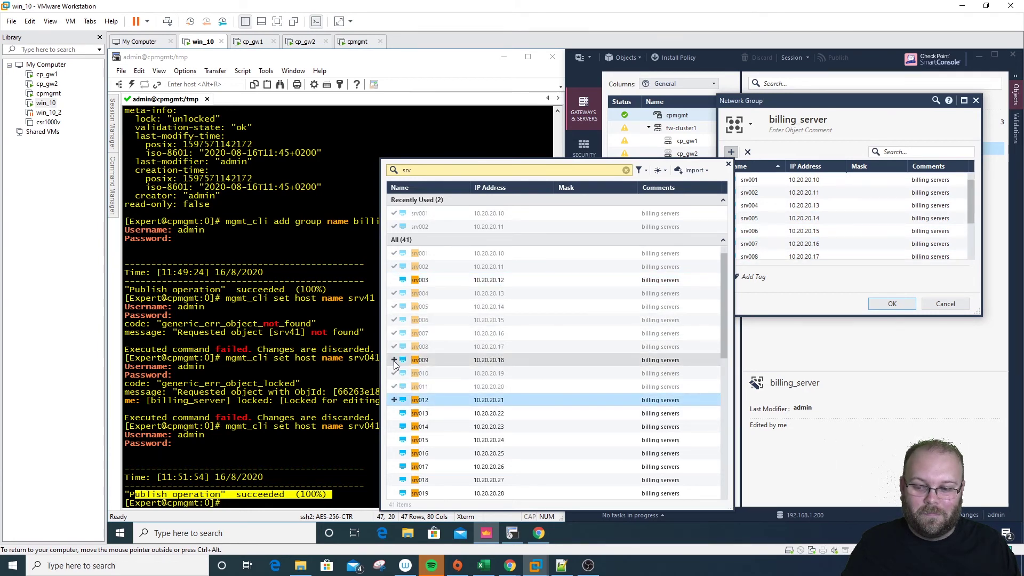
left_click(395, 400)
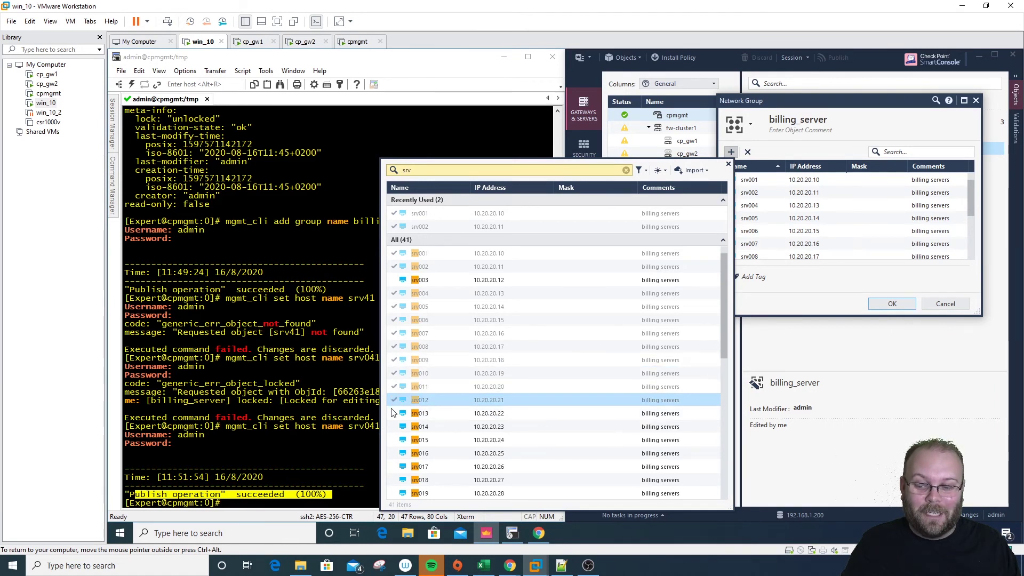
left_click(396, 414)
left_click(394, 282)
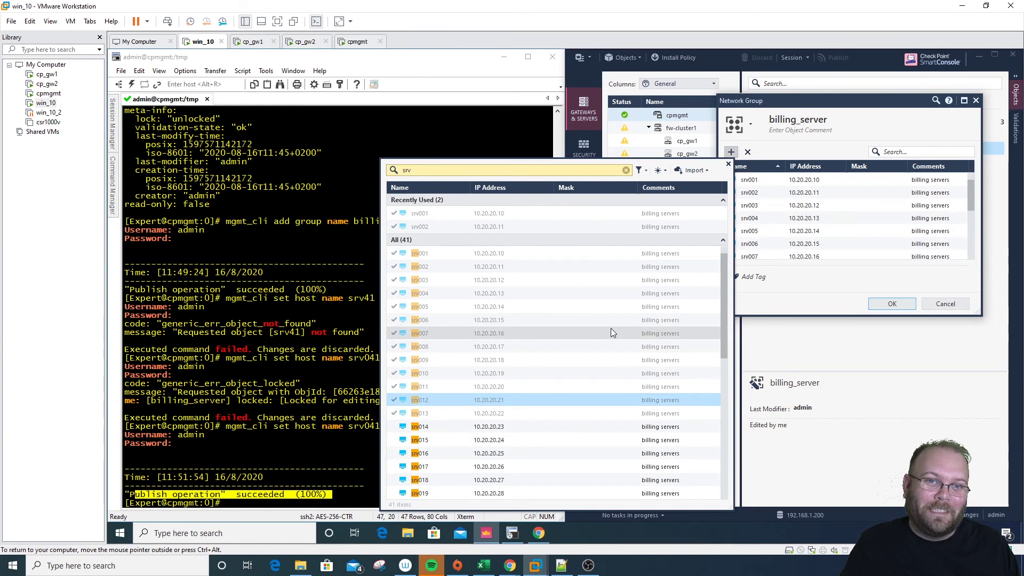
Add hosts srv014 through srv022 to the billing_server group
scroll(609, 336, "down", 4)
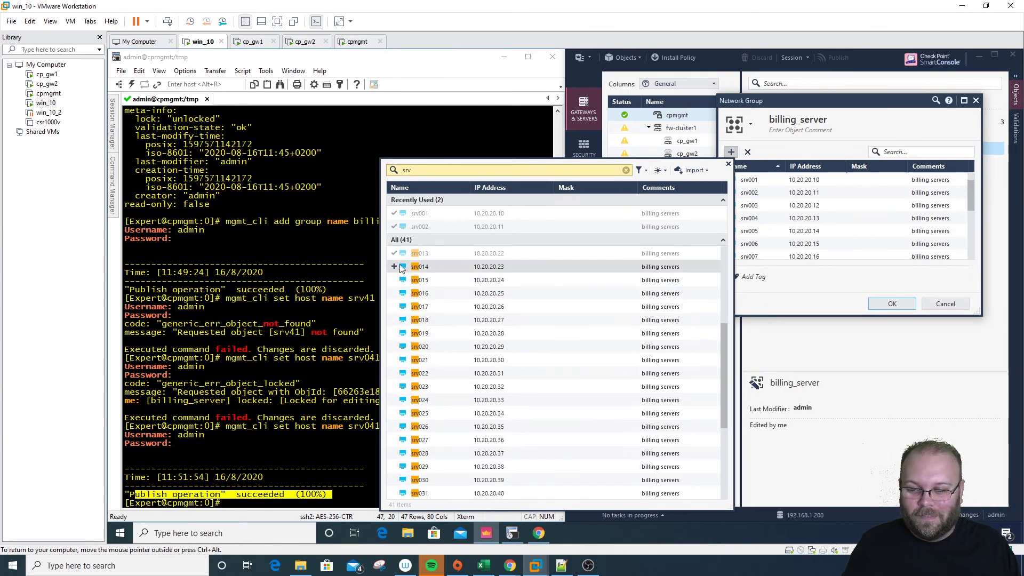
left_click(395, 266)
left_click(394, 293)
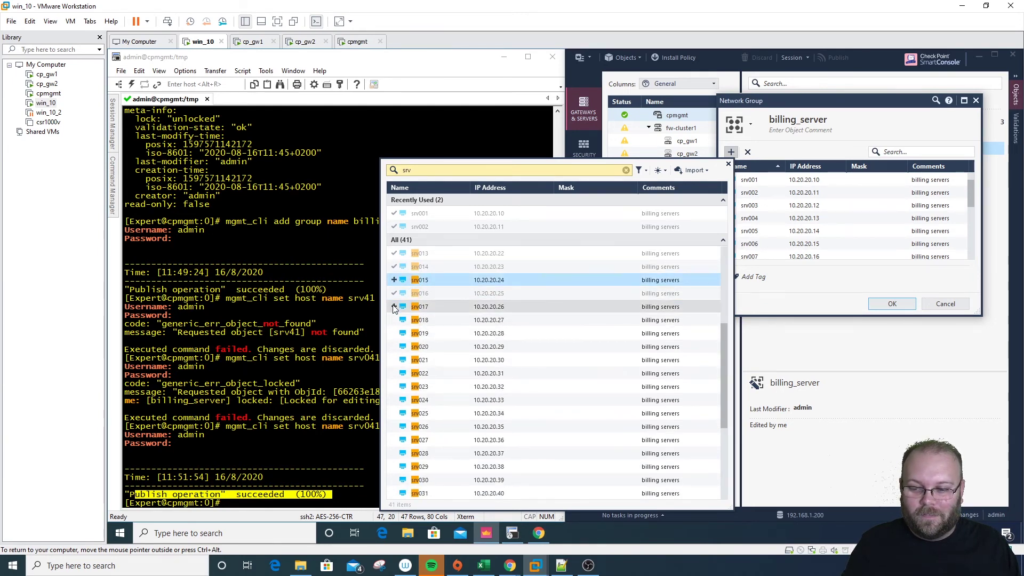
left_click(394, 307)
left_click(395, 283)
left_click(395, 320)
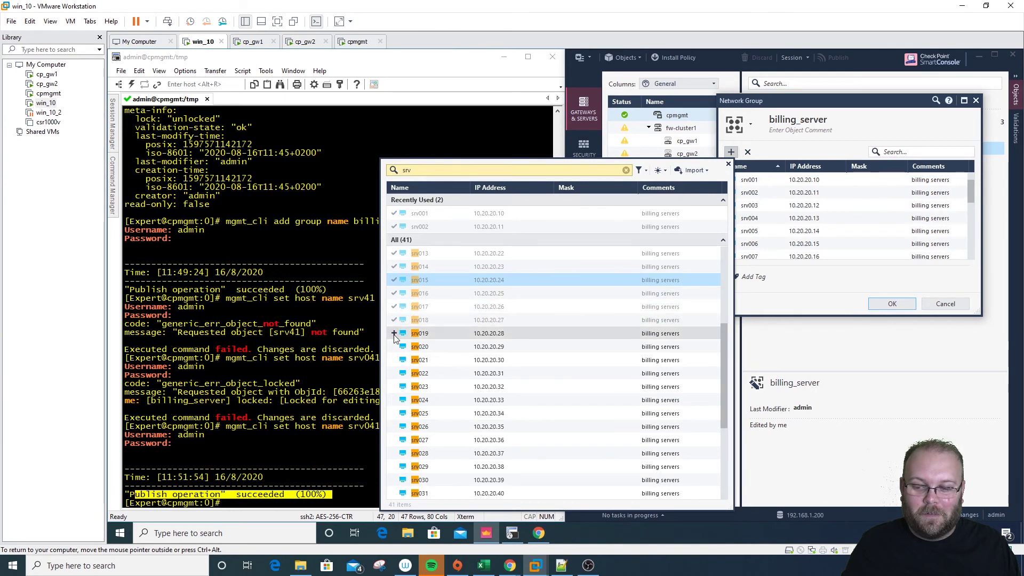
left_click(394, 334)
left_click(395, 347)
left_click(394, 360)
left_click(395, 373)
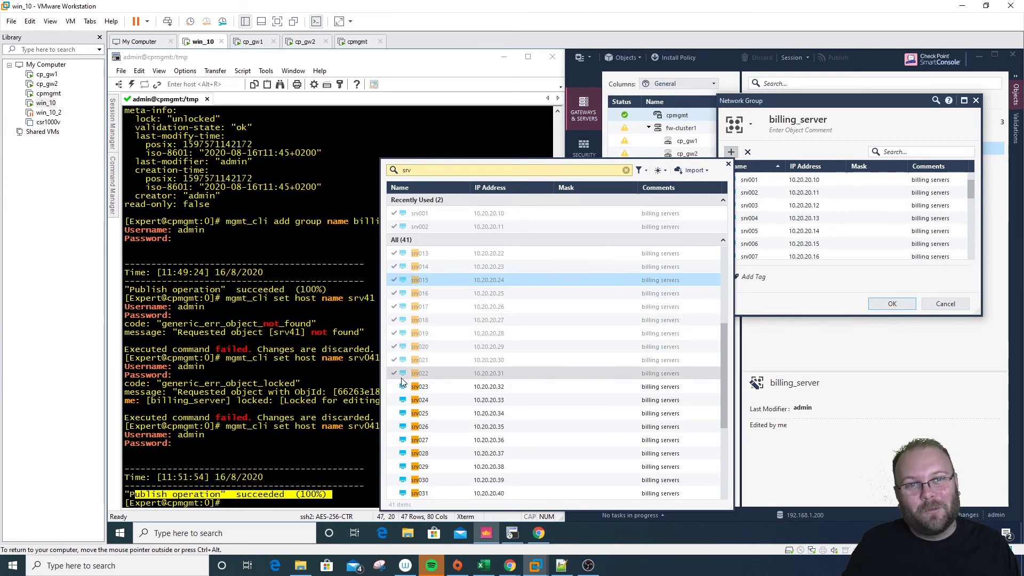
Save the billing_server group, then reopen it to check its members and close it
left_click(893, 304)
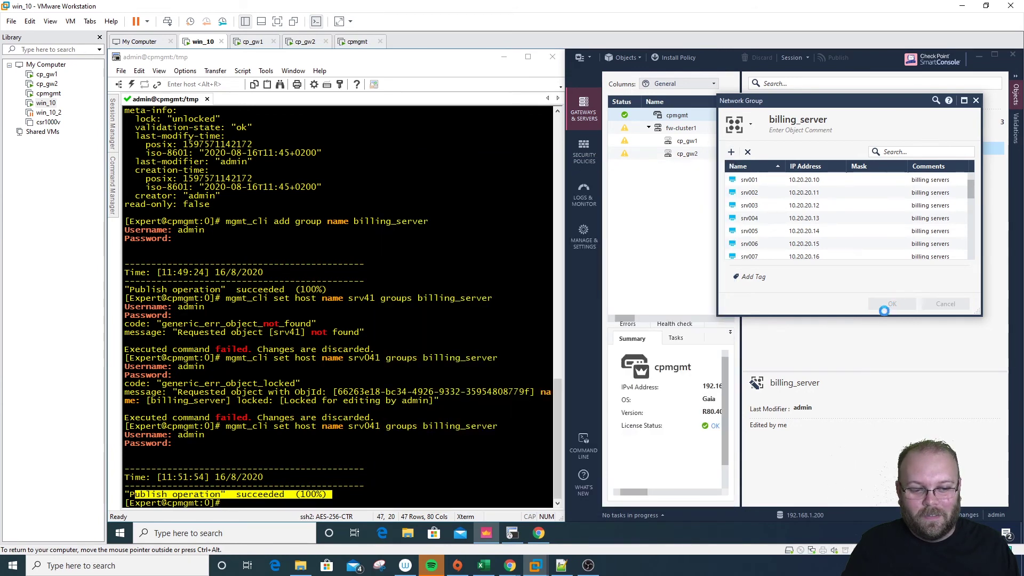
double_click(804, 153)
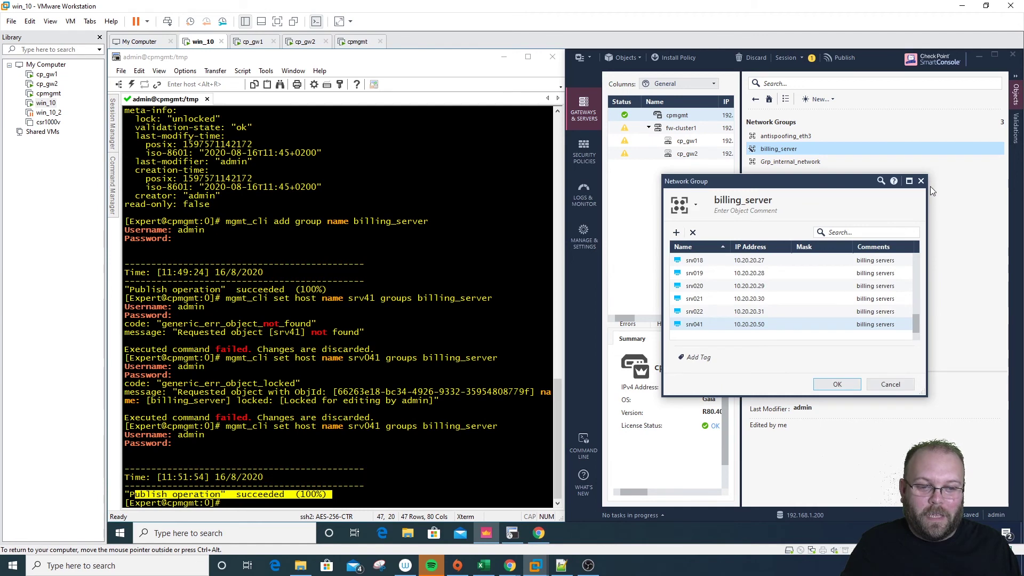
left_click(921, 182)
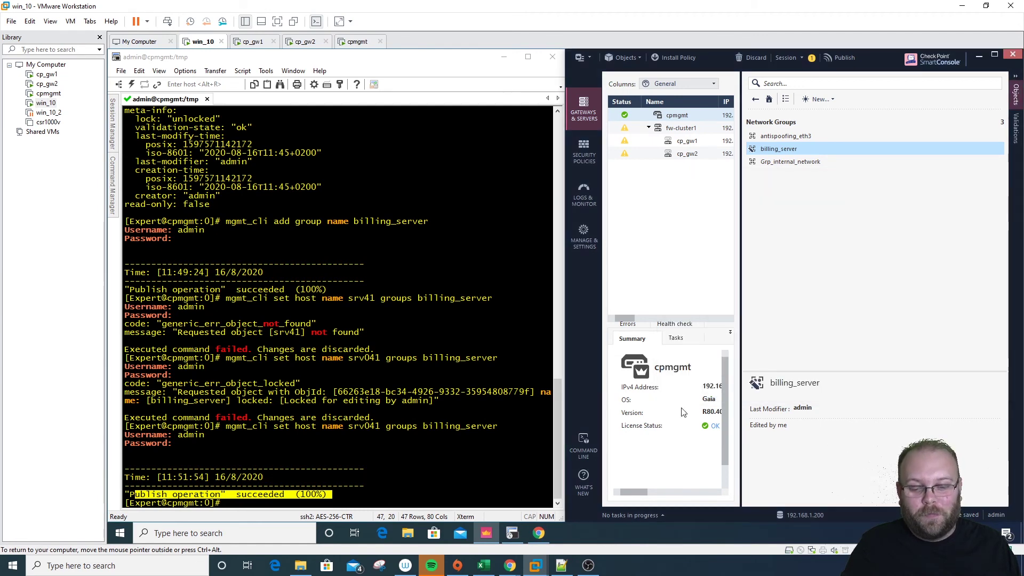
left_click(540, 534)
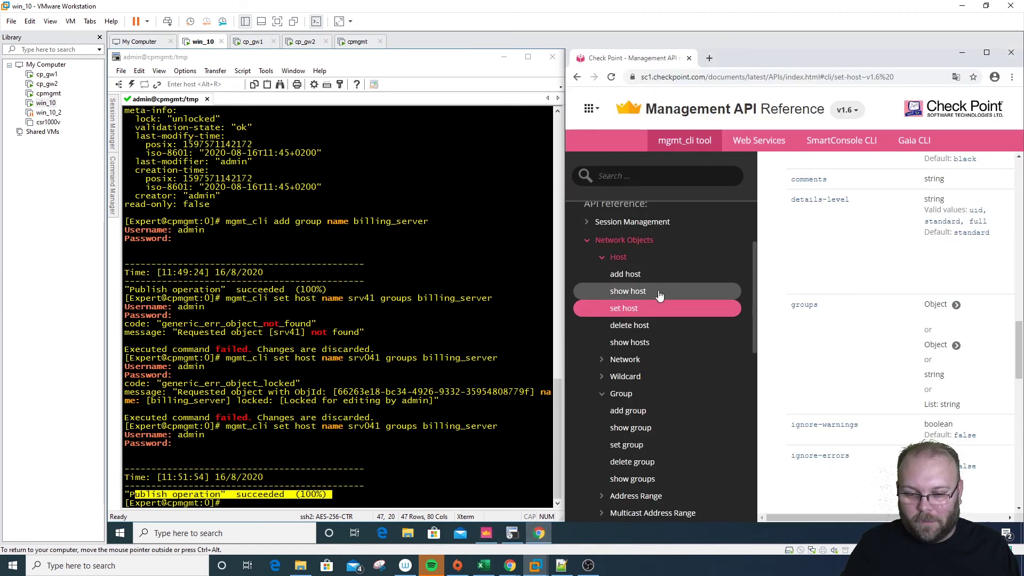
Open the 'show group' page under Network Objects > Group in the API Reference sidebar
left_click(616, 261)
left_click(643, 312)
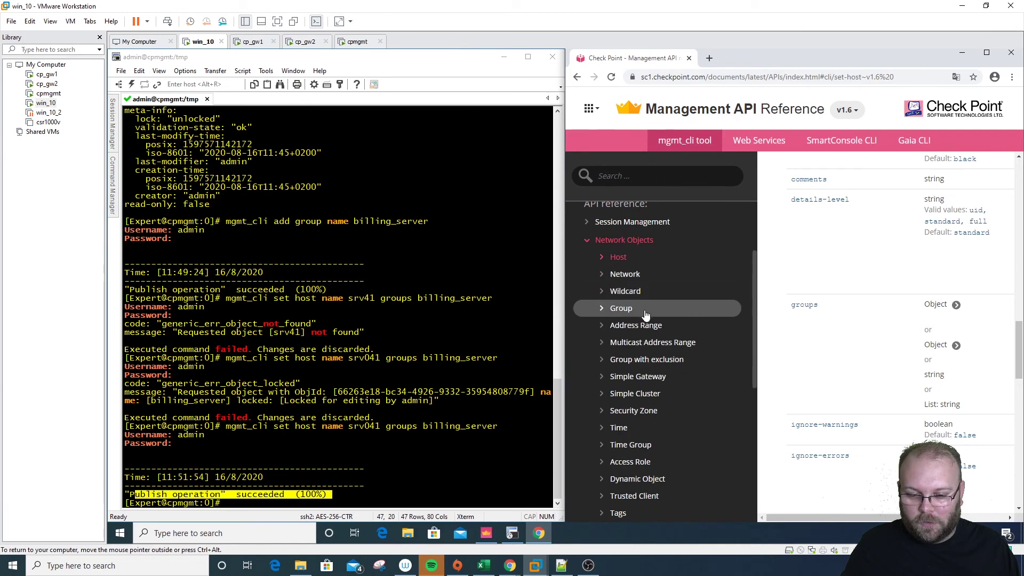
left_click(637, 312)
left_click(690, 346)
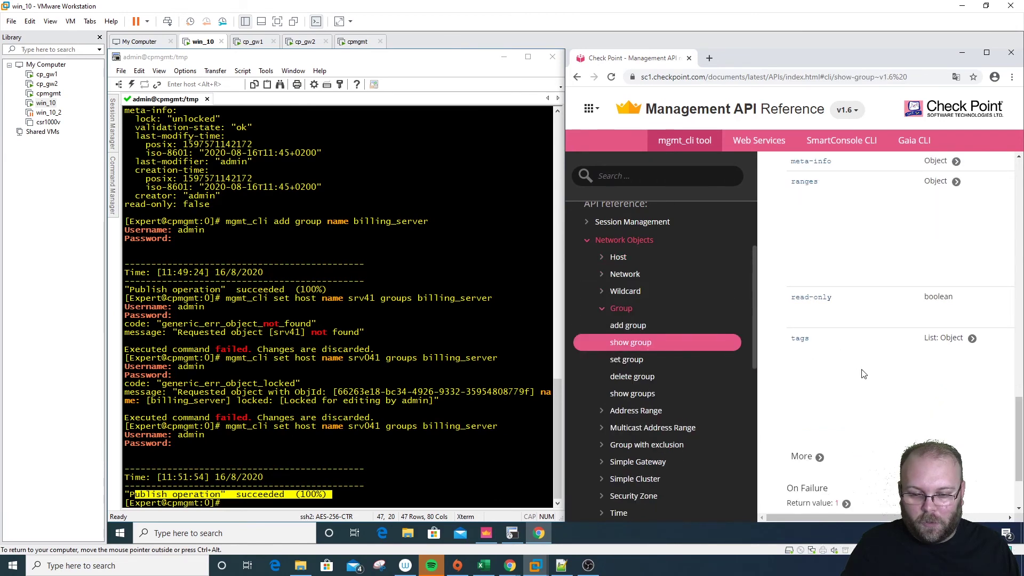
scroll(864, 374, "up", 10)
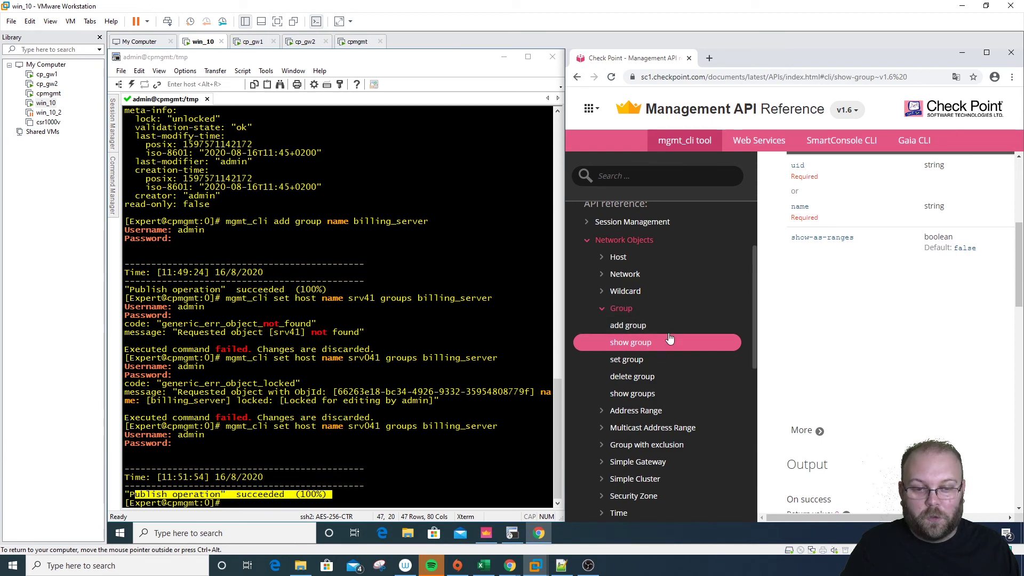
scroll(888, 342, "up", 5)
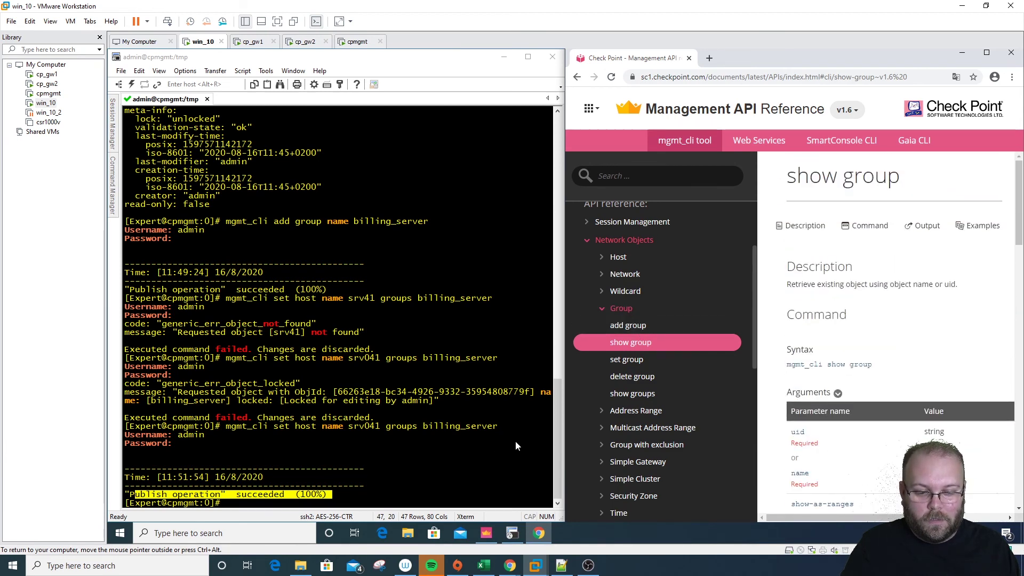
Run mgmt_cli show group name billing_server, after cancelling a pending Publish in SmartConsole
left_click(443, 458)
type("mgmt")
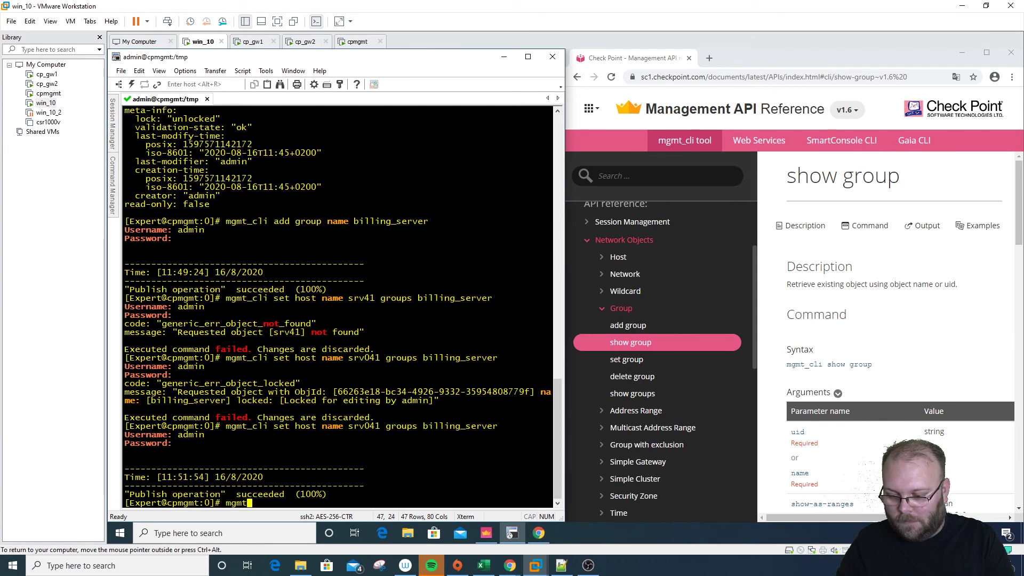
type("_cli")
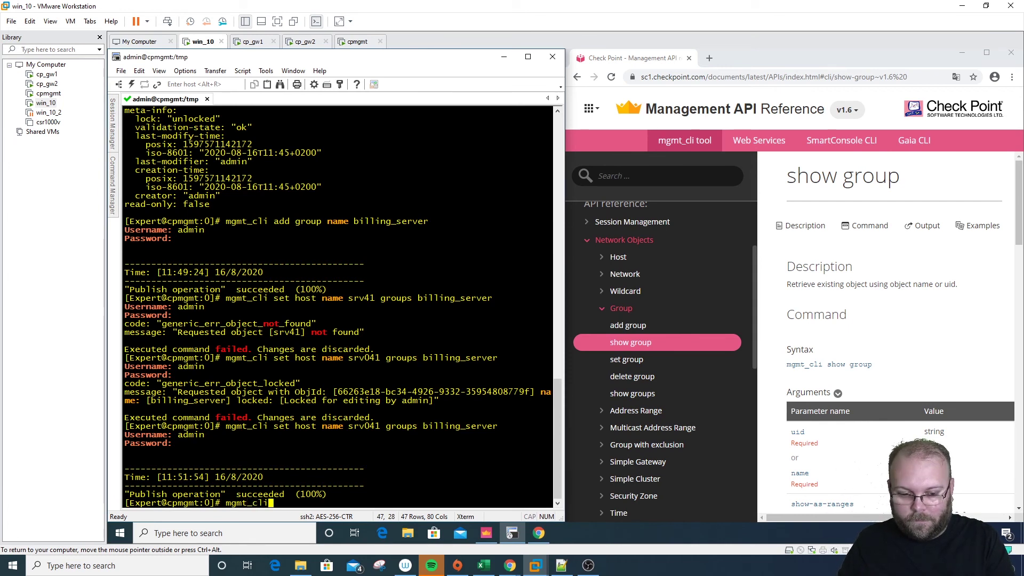
type(" show group")
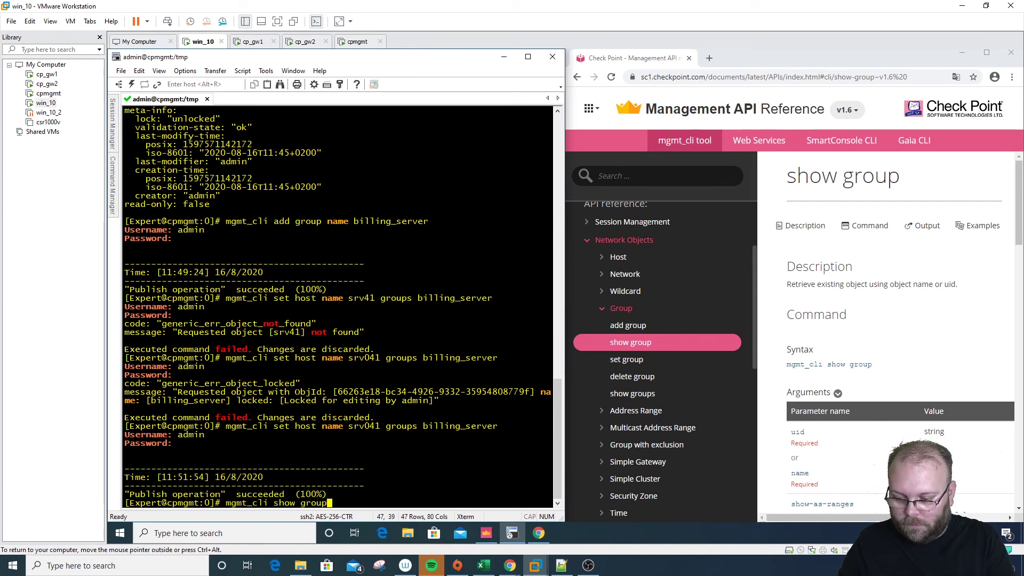
type(" name ")
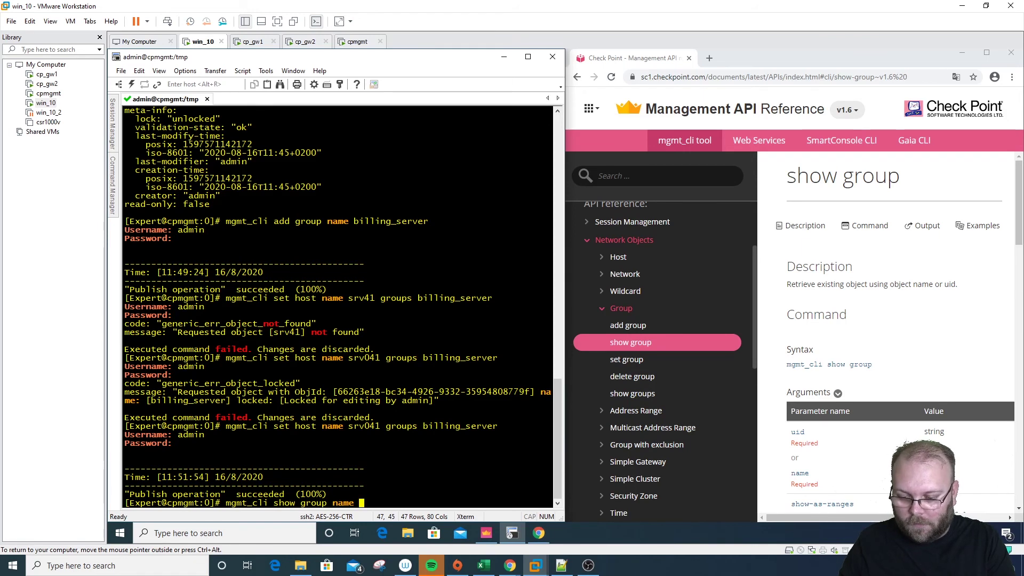
type("billing_")
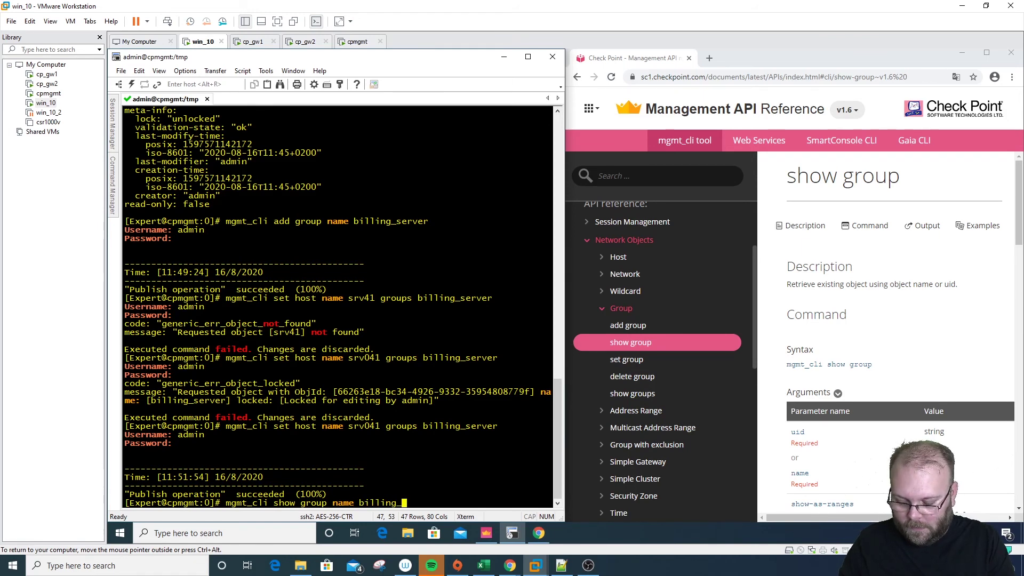
type("server")
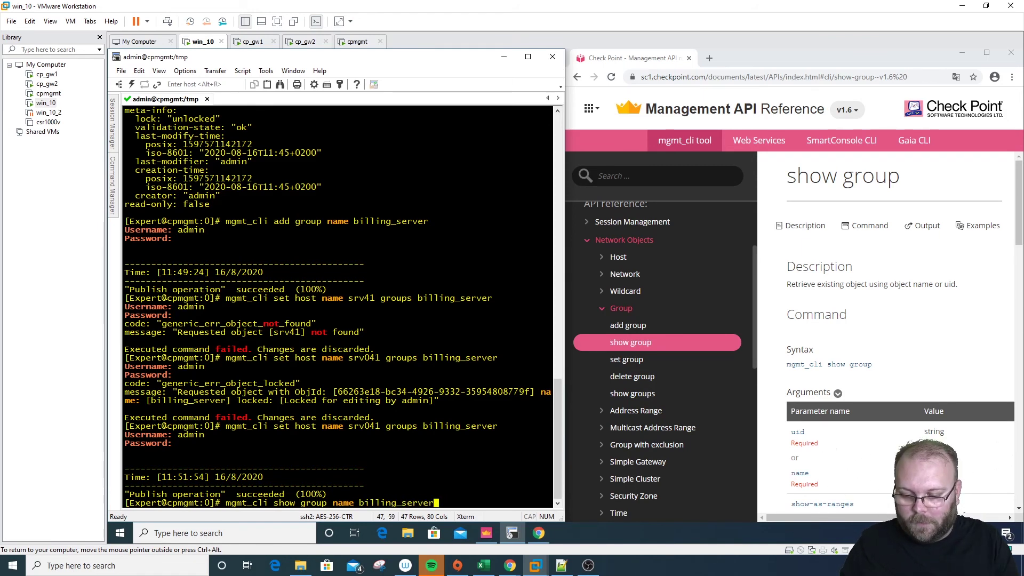
left_click(487, 533)
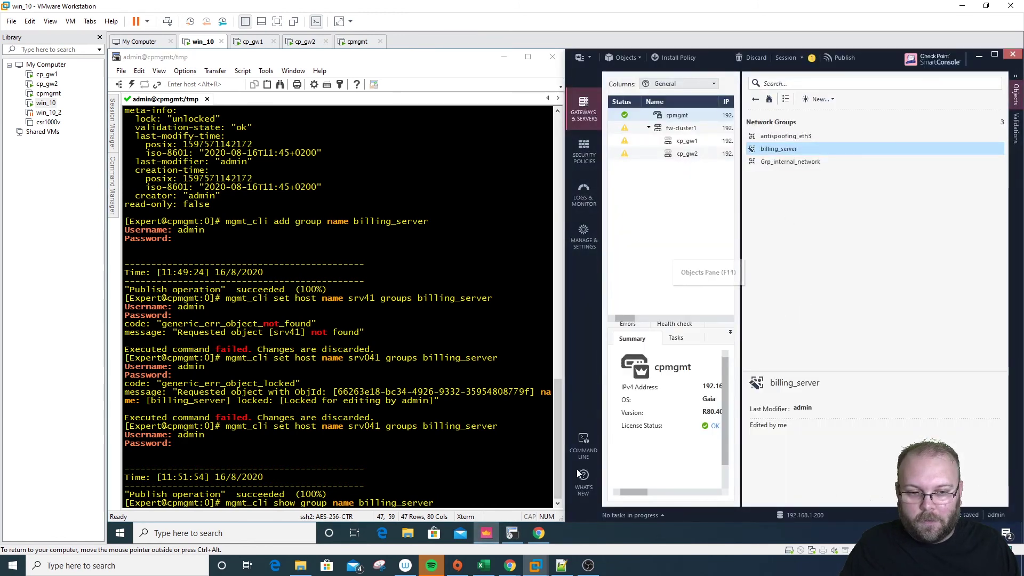
left_click(785, 137)
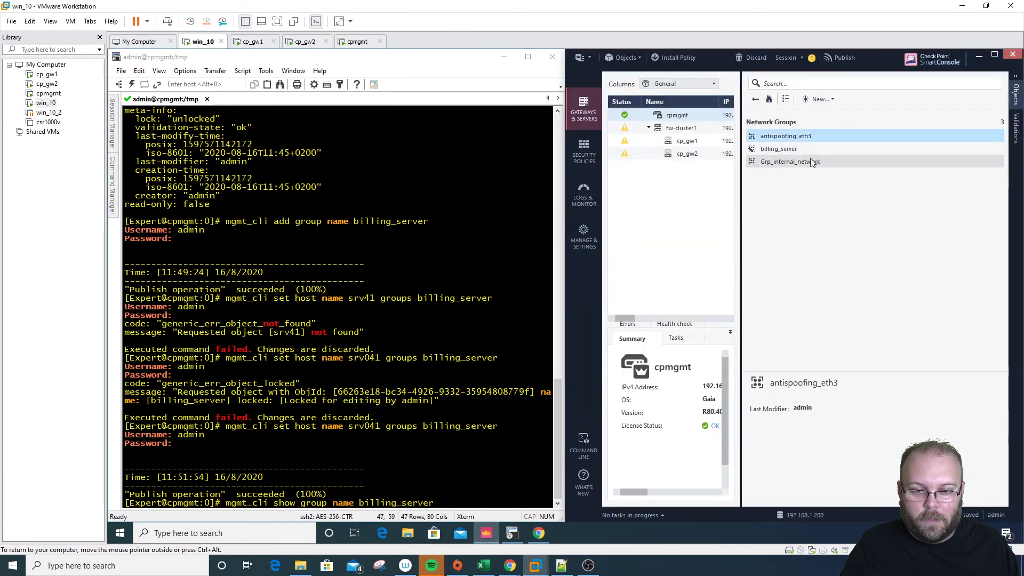
left_click(844, 58)
left_click(850, 364)
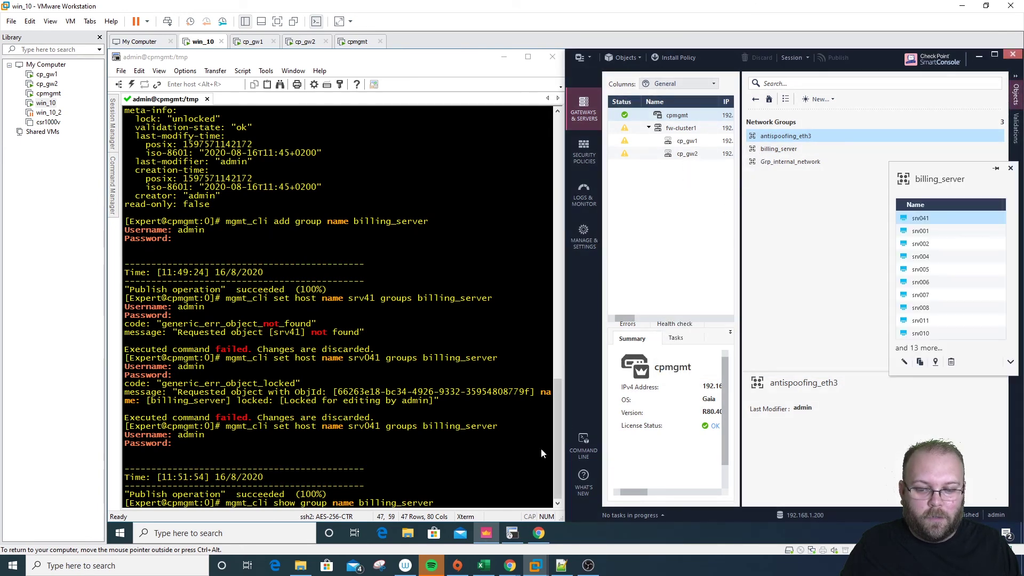
left_click(493, 474)
key("Return")
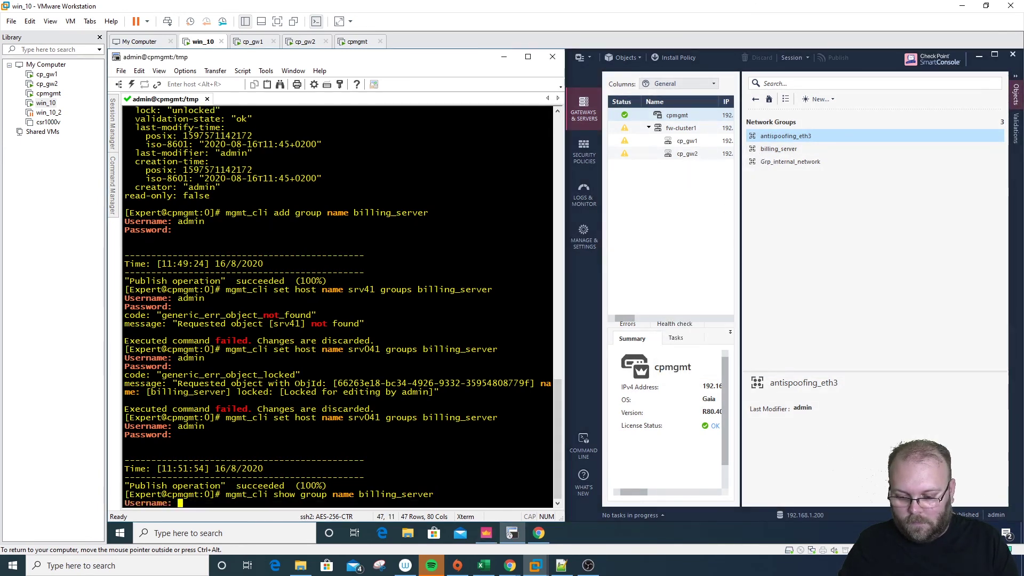
Log in as admin and scroll through billing_server's member srv hosts and their IPv4 addresses
type("admin")
key("Return")
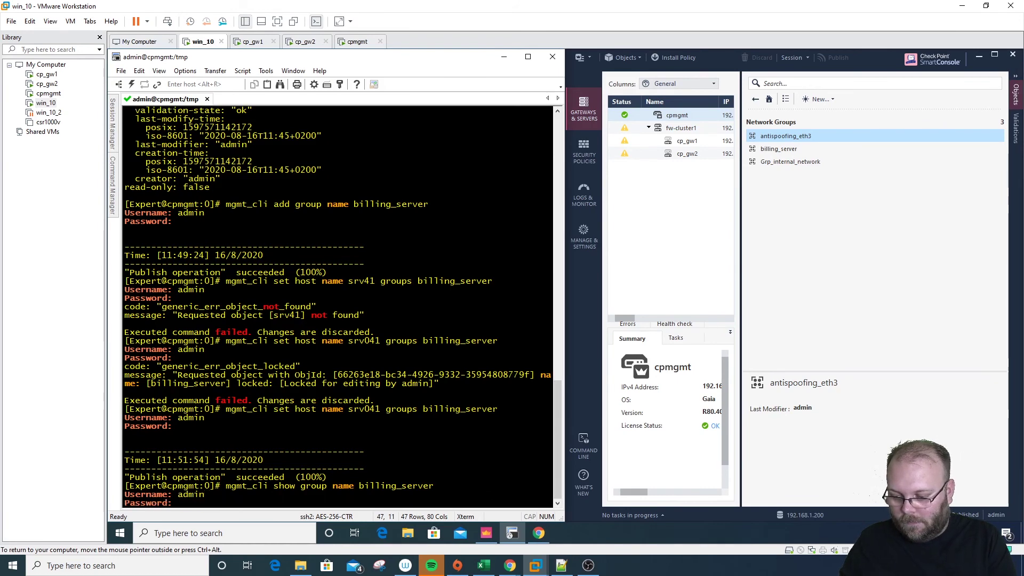
key("Return")
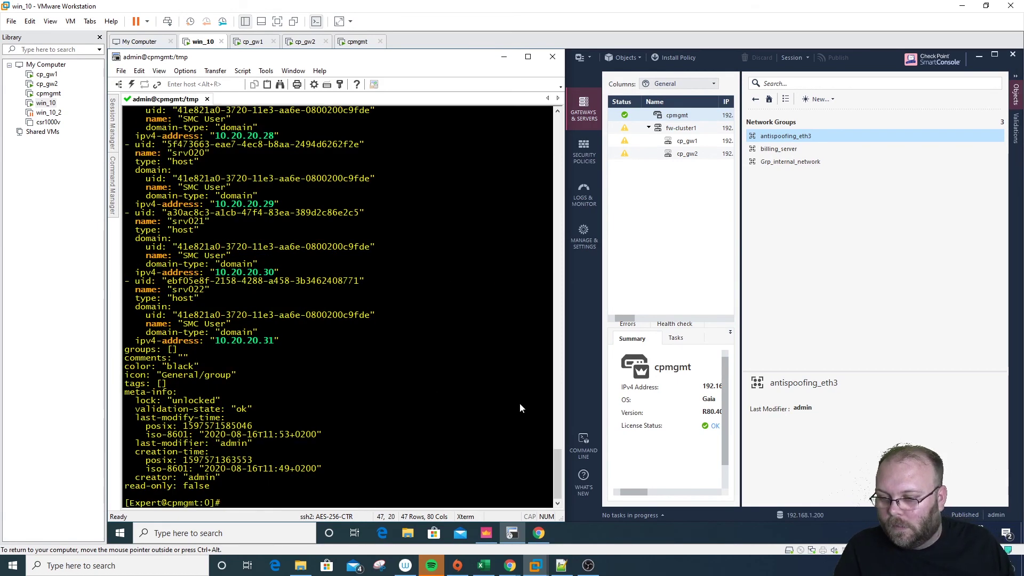
scroll(305, 348, "up", 7)
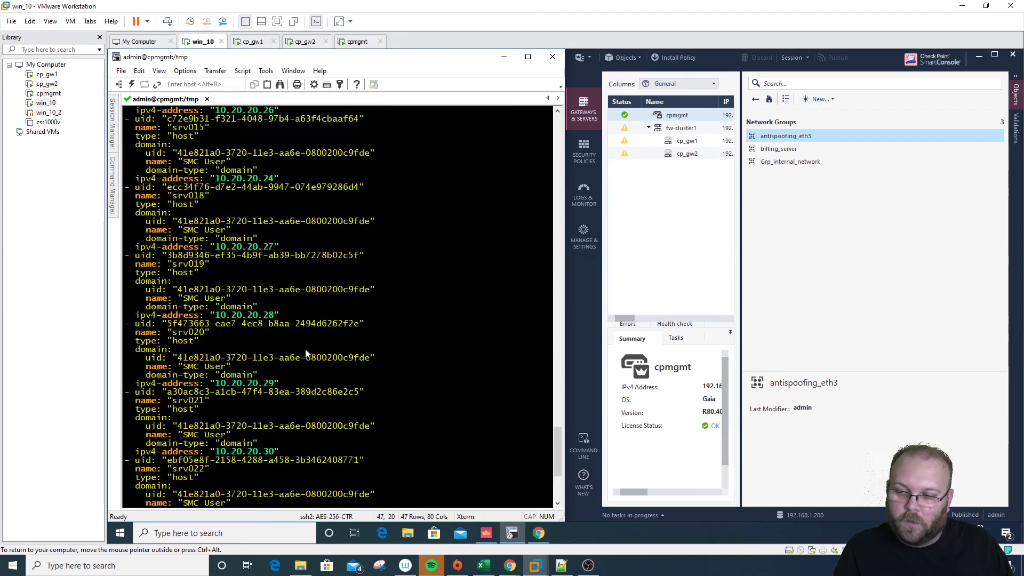
scroll(306, 352, "up", 6)
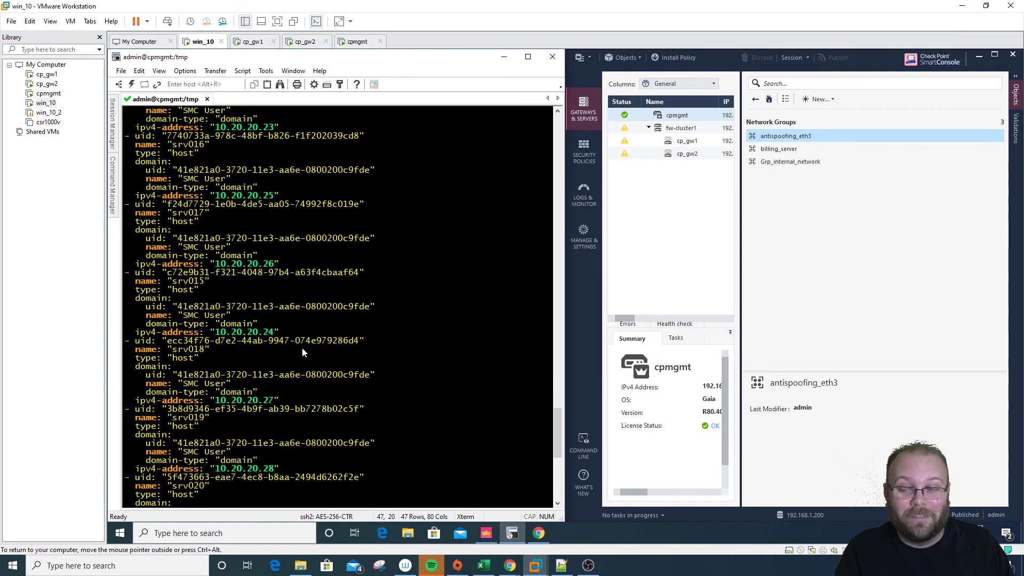
scroll(302, 348, "up", 3)
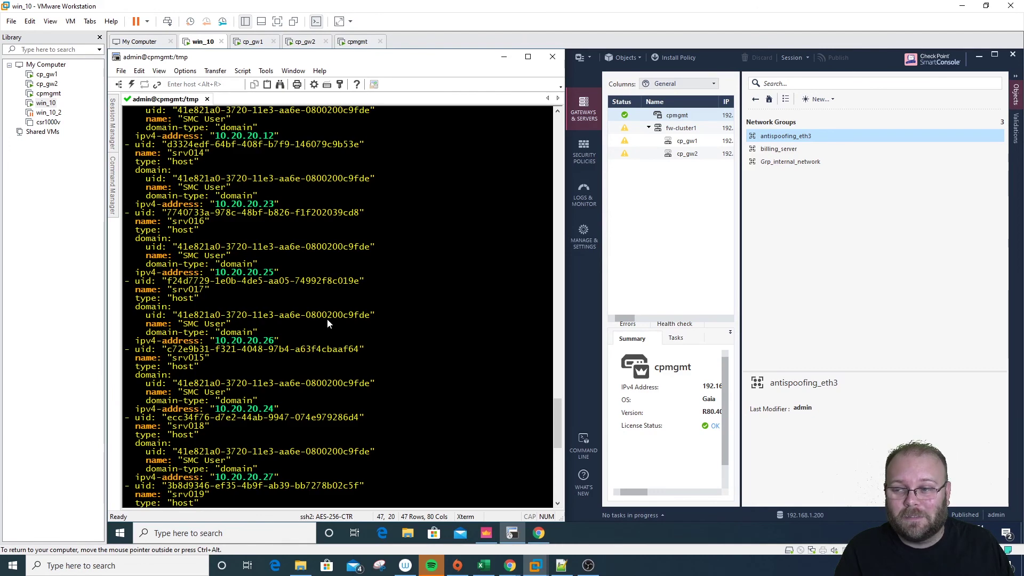
scroll(328, 320, "down", 16)
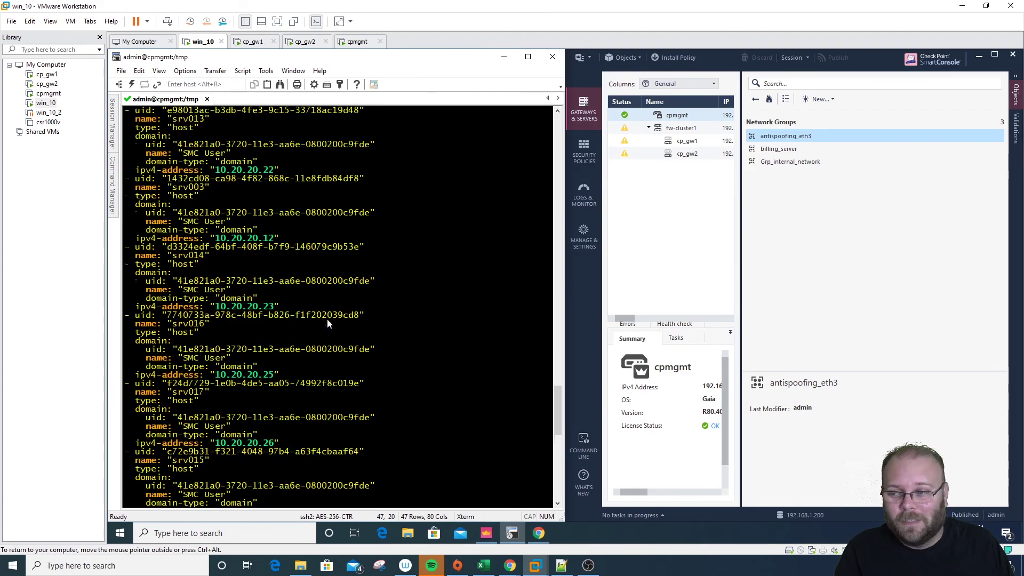